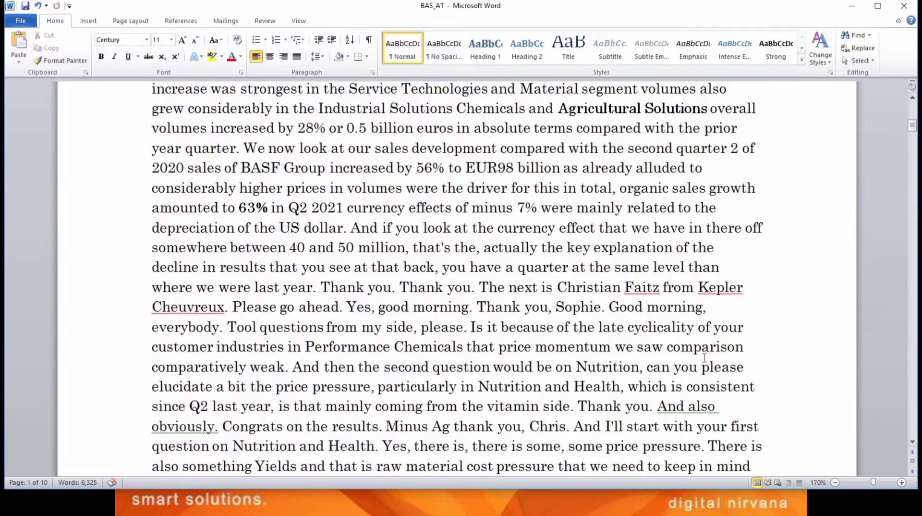
scroll(704, 358, "down", 6)
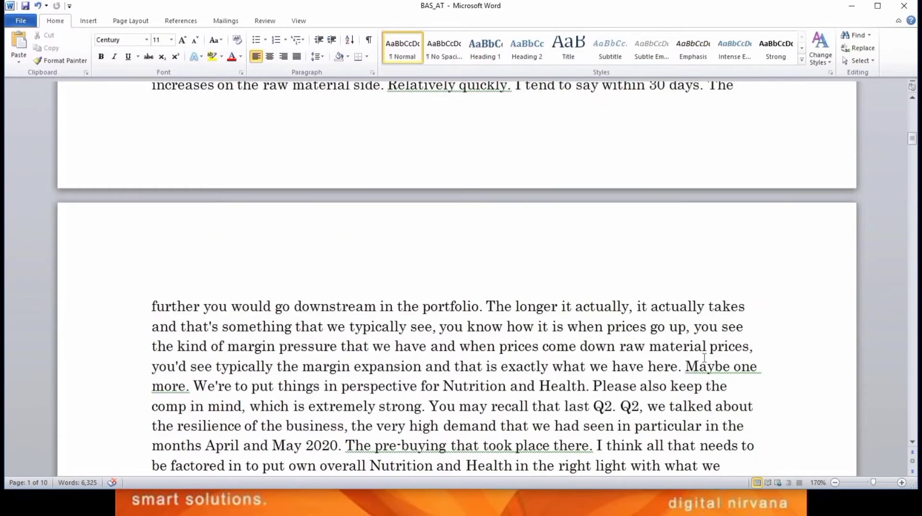
scroll(704, 358, "down", 4)
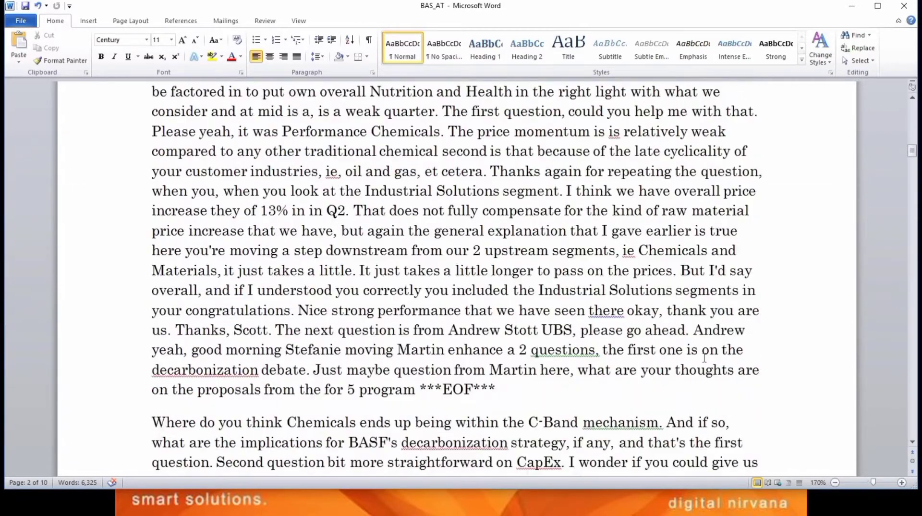
scroll(704, 358, "down", 3)
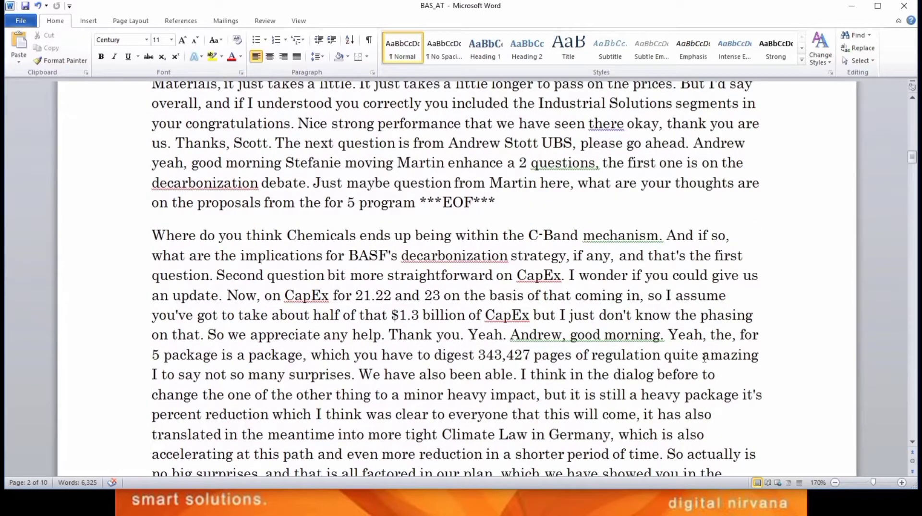
Switch to the BAS folder and open BAS - All, Q2-2021 Presentation and Q2-2021 Press Release in separate Chrome tabs.
key("alt+Tab")
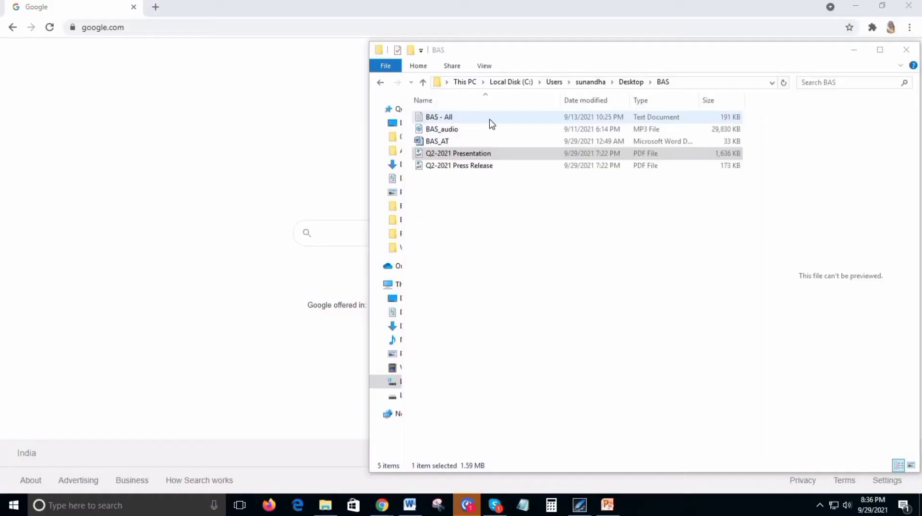
left_click(492, 123)
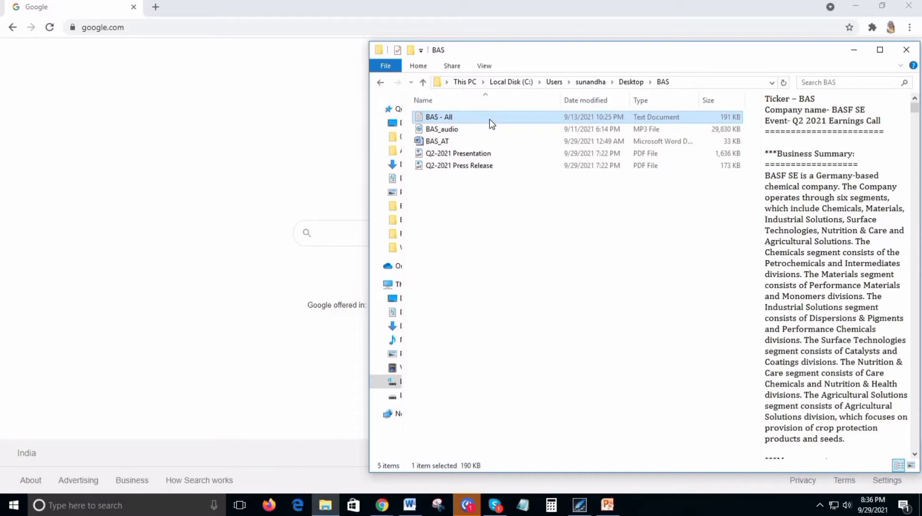
left_click_drag(491, 124, 183, 8)
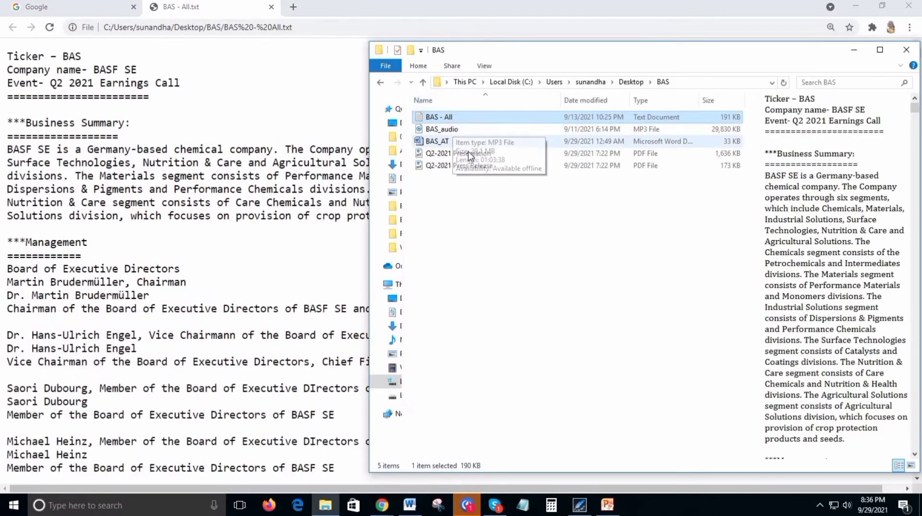
left_click(477, 154)
left_click_drag(477, 154, 357, 9)
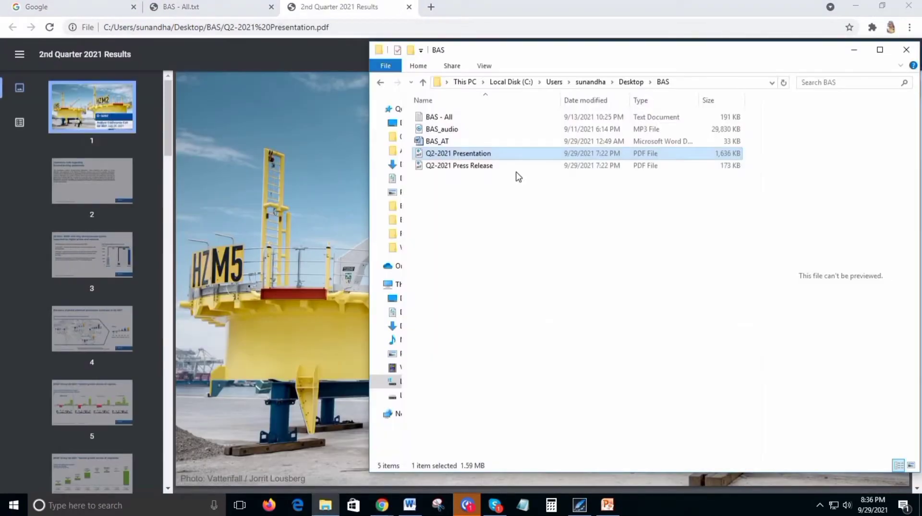
left_click(529, 167)
left_click_drag(530, 166, 462, 14)
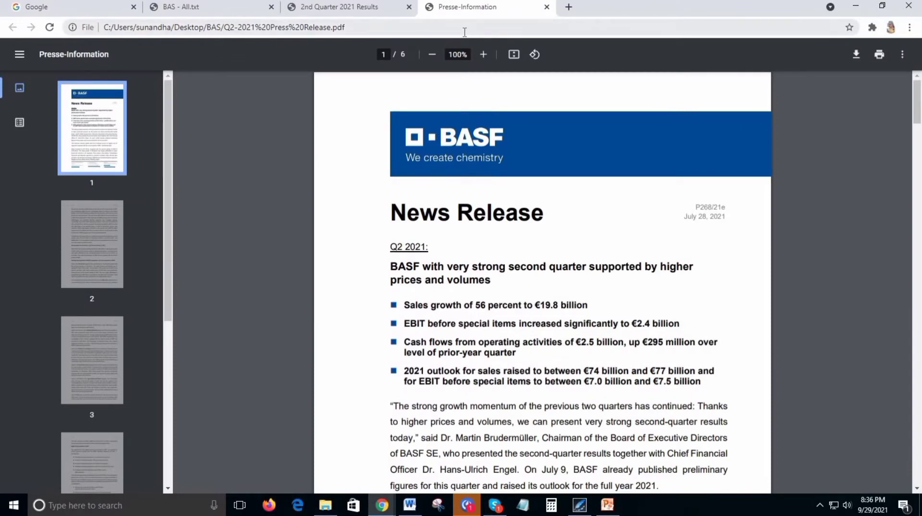
Search the BAS - All text file for "basf se" and go through the first few matches.
left_click(226, 8)
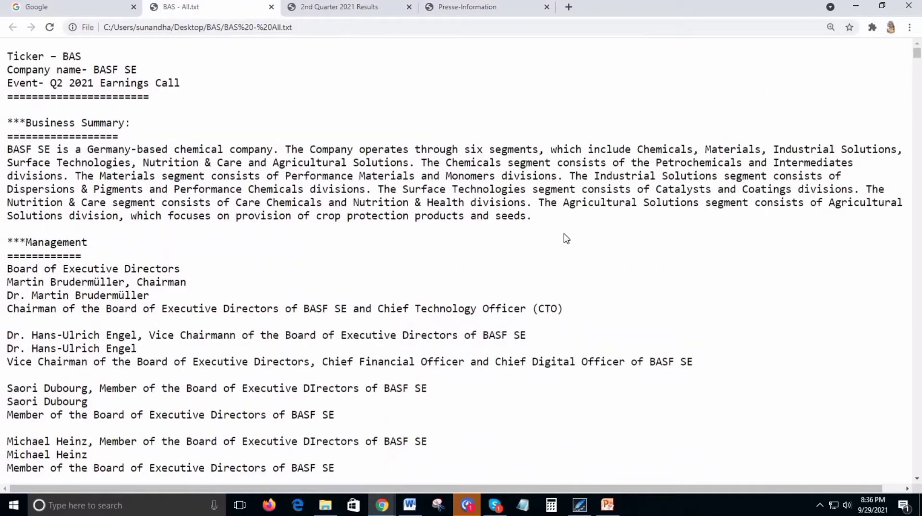
key("ctrl+f")
type("basf se")
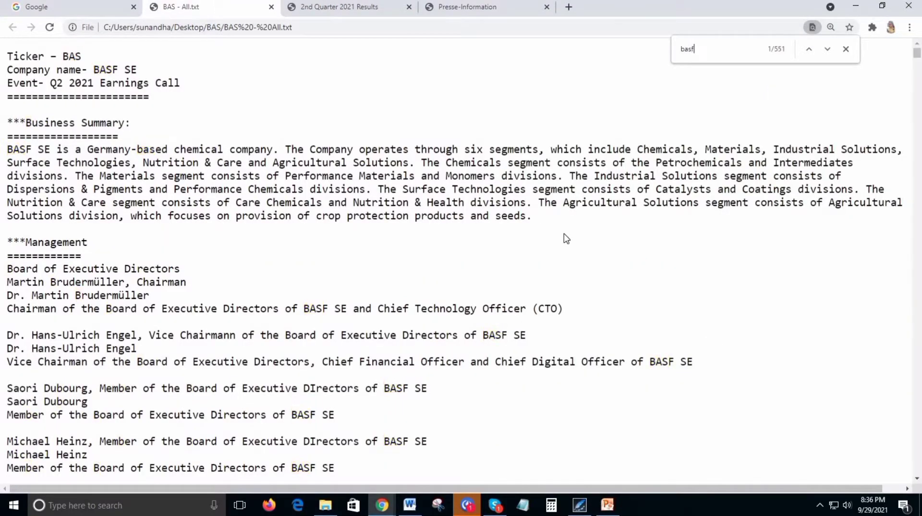
key("Return")
key("Return")
key("Return")
key("Return")
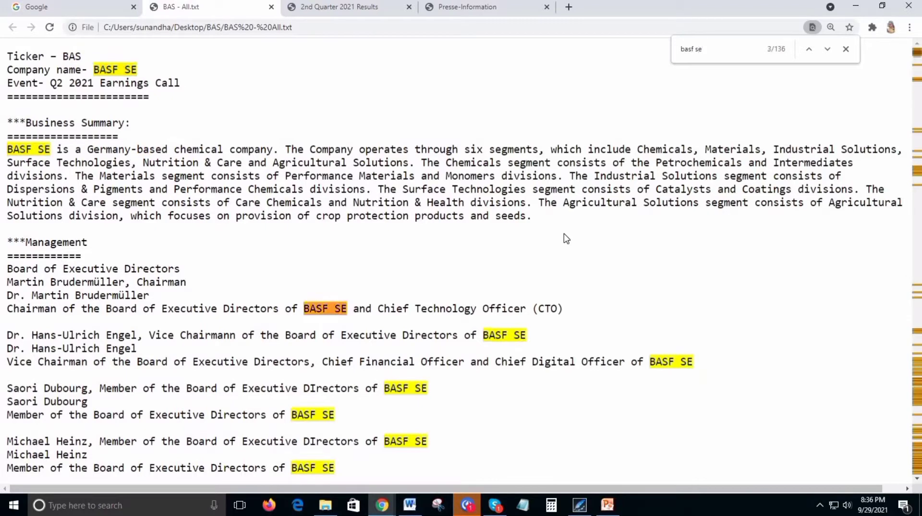
key("Return")
key("Return")
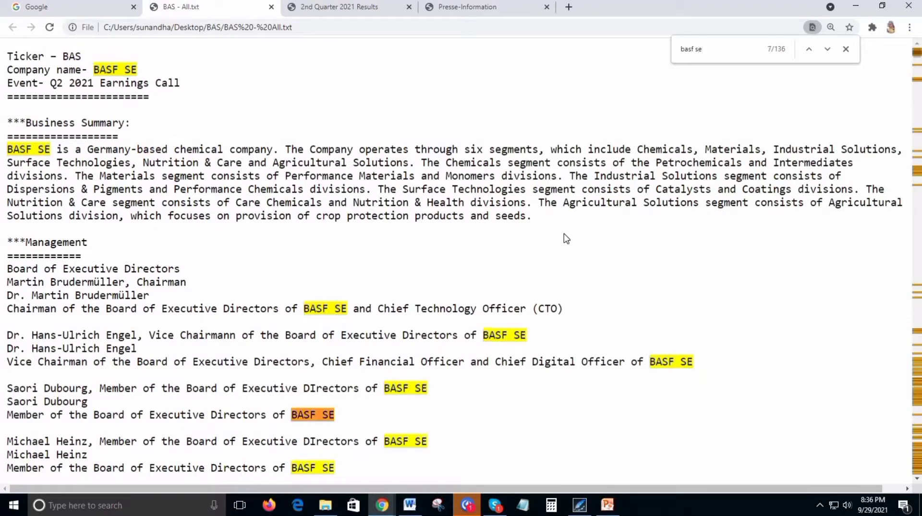
Switch to the BAS_AT transcript in Word and examine the wording "because of" in the opening sentence.
left_click(410, 505)
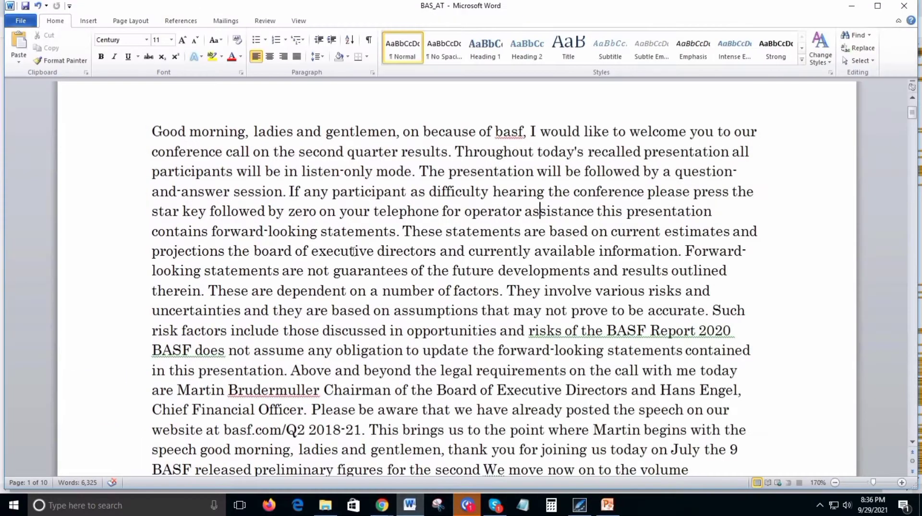
left_click(155, 132)
key("ctrl+Right")
key("ctrl+Right")
key("ctrl+Right")
key("ctrl+Right")
key("ctrl+Right")
key("ctrl+Right")
key("ctrl+Right")
key("ctrl+Right")
key("ctrl+Right")
key("ctrl+Right")
key("ctrl+Left")
key("ctrl+Left")
key("ctrl+shift+Right")
key("ctrl+shift+Right")
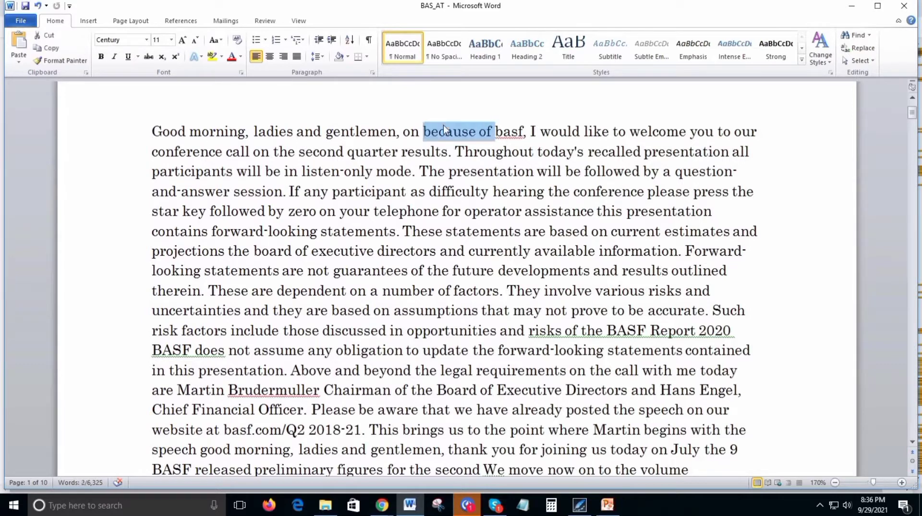
key("Right")
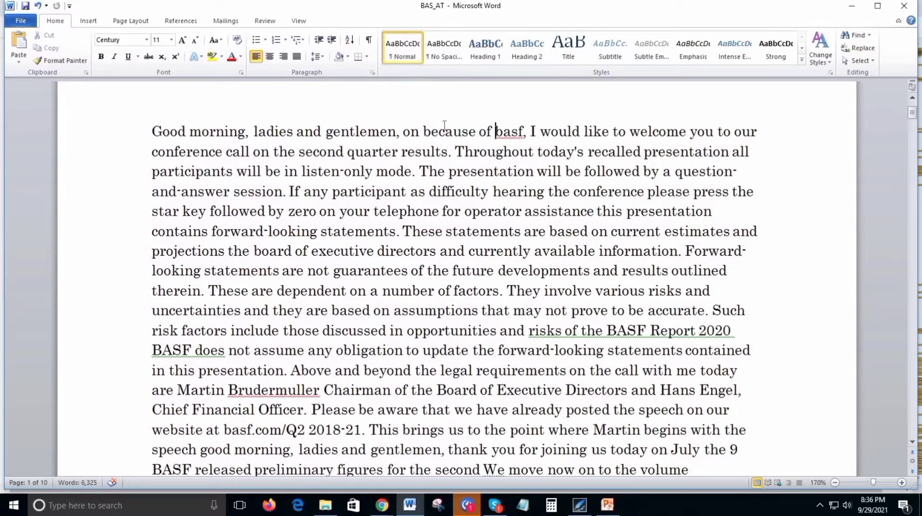
Check the rest of the opening sentence word by word, from "basf" through "I would like to welcome".
key("ctrl+shift+Right")
key("Right")
key("ctrl+Right")
key("ctrl+shift+Right")
key("ctrl+shift+Right")
key("ctrl+shift+Right")
key("Right")
key("ctrl+shift+Right")
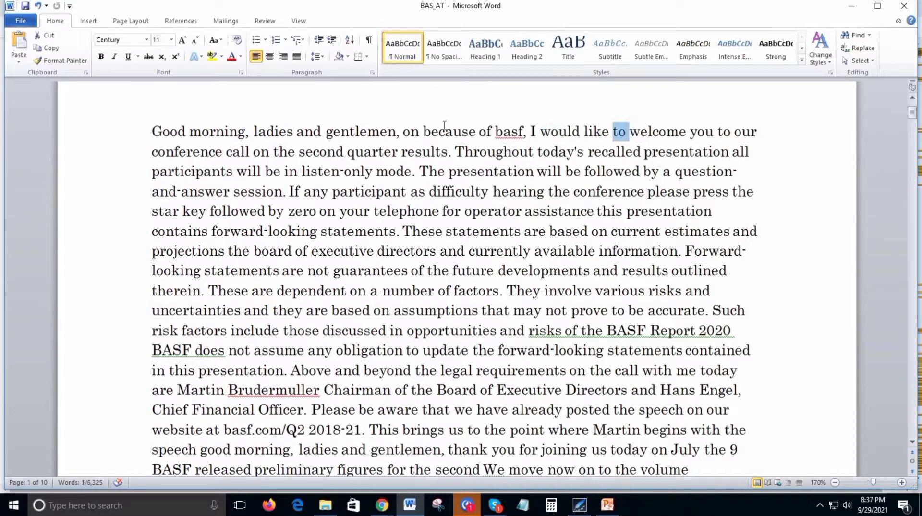
key("ctrl+shift+Right")
key("ctrl+shift+Right")
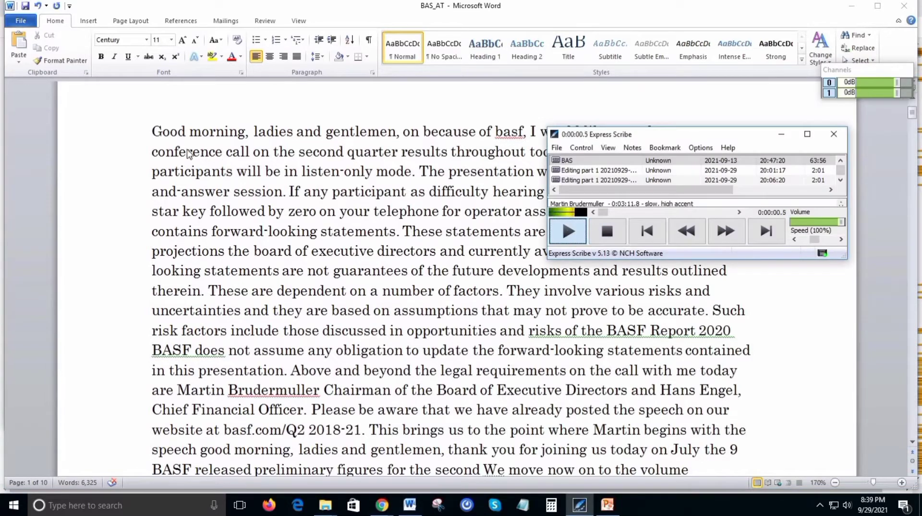
Replace "because" with "behalf" in the transcript's opening sentence.
left_click(178, 132)
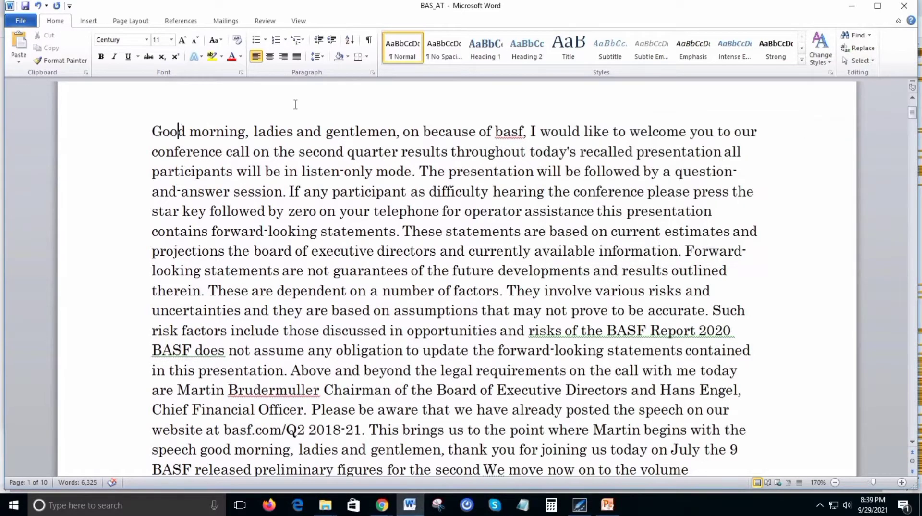
key("Home")
key("ctrl+Right")
key("ctrl+Right")
key("ctrl+Right")
key("ctrl+Right")
key("ctrl+Right")
key("ctrl+Right")
key("ctrl+Right")
key("ctrl+Right")
key("ctrl+Right")
key("ctrl+Left")
key("ctrl+shift+Right")
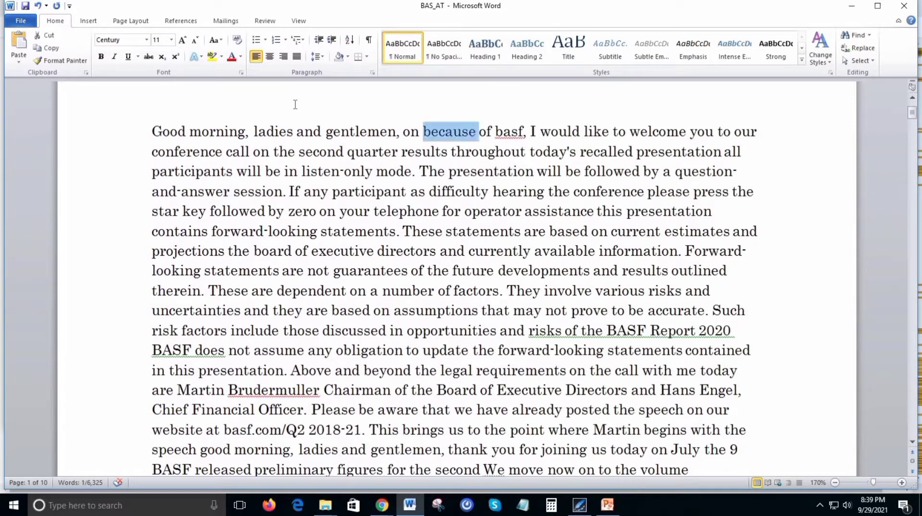
type("behalf")
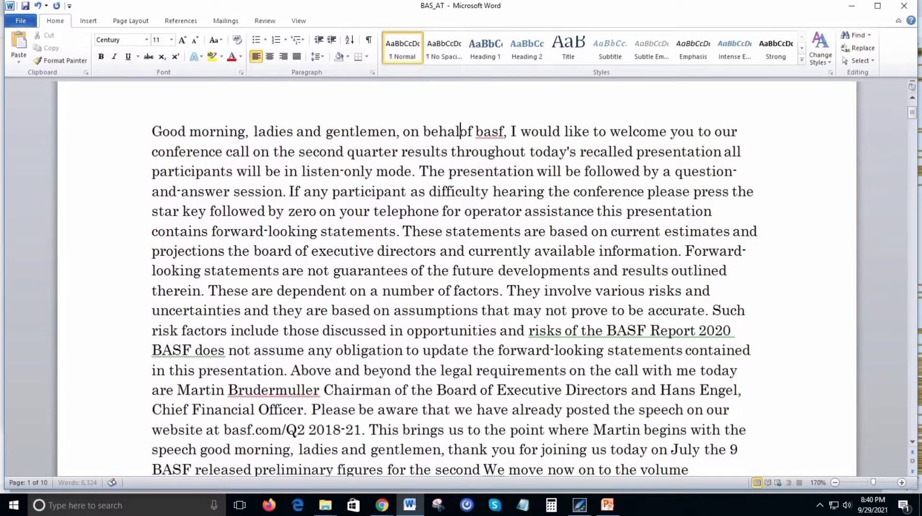
Change the company name "basf" in the opening sentence to capitals, "BASF".
key("ctrl+Right")
key("ctrl+shift+Right")
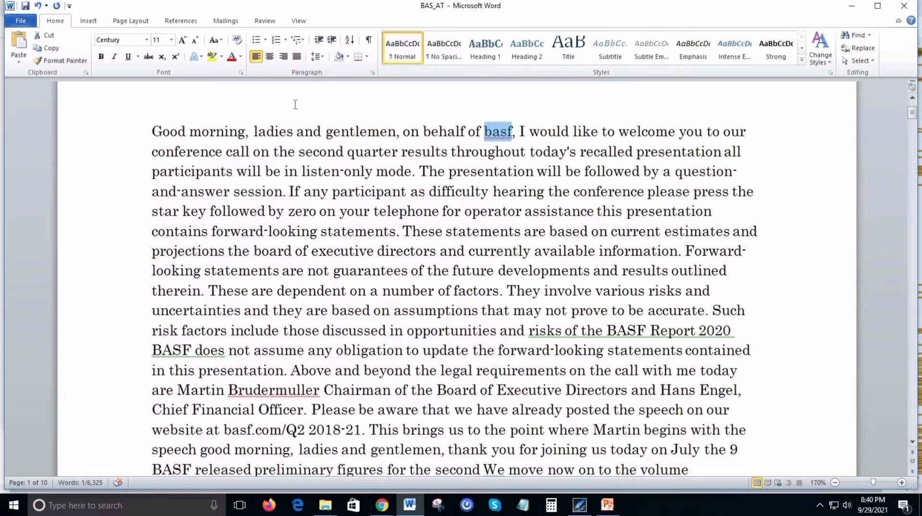
type("BASF")
key("ctrl+Right")
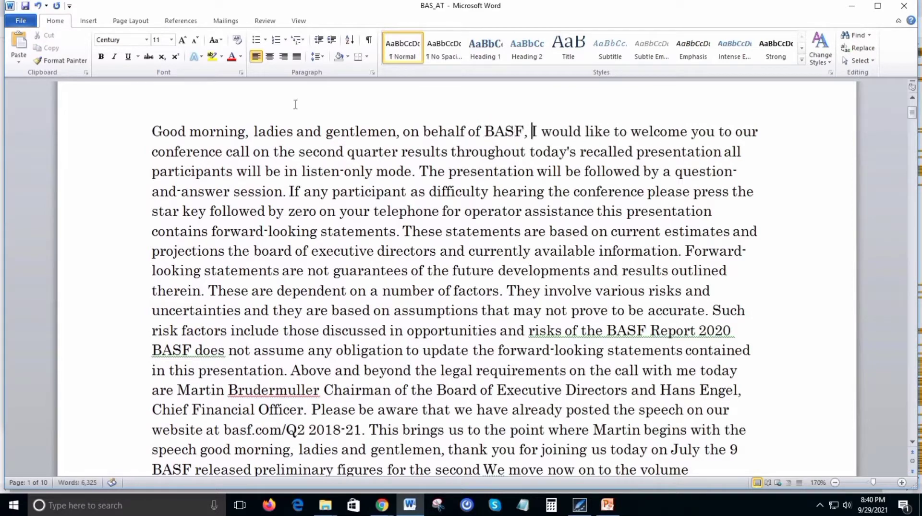
End the first sentence with a period after "second quarter results" and start a new sentence with "Throughout".
key("ctrl+Right")
key("ctrl+Right")
key("ctrl+Right")
key("ctrl+Right")
key("ctrl+Right")
key("ctrl+Right")
key("ctrl+Right")
key("ctrl+Right")
key("ctrl+Right")
key("ctrl+Right")
key("ctrl+Right")
key("ctrl+Right")
key("ctrl+Right")
key("ctrl+Right")
key("ctrl+Right")
key("BackSpace")
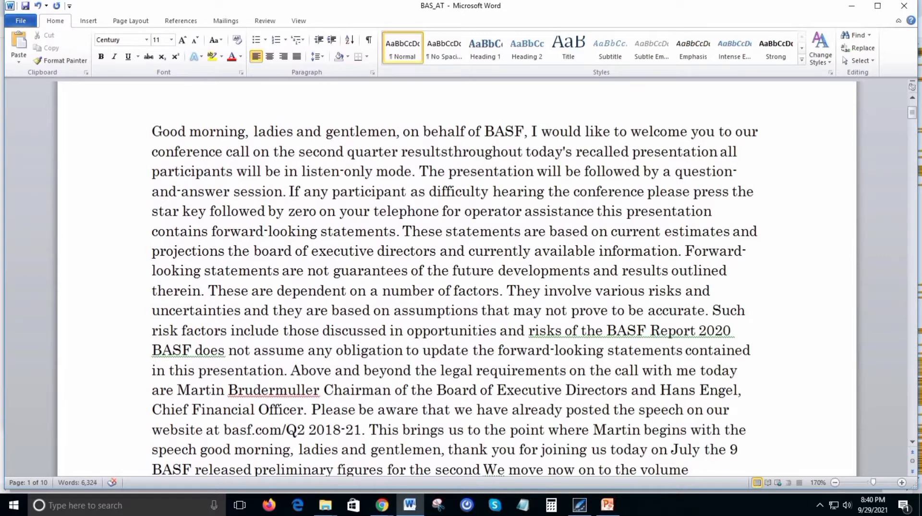
type(".")
Replace "recalled" with "recorded" in the second sentence and insert a comma after "presentation".
key("ctrl+Right")
key("ctrl+Right")
key("ctrl+Right")
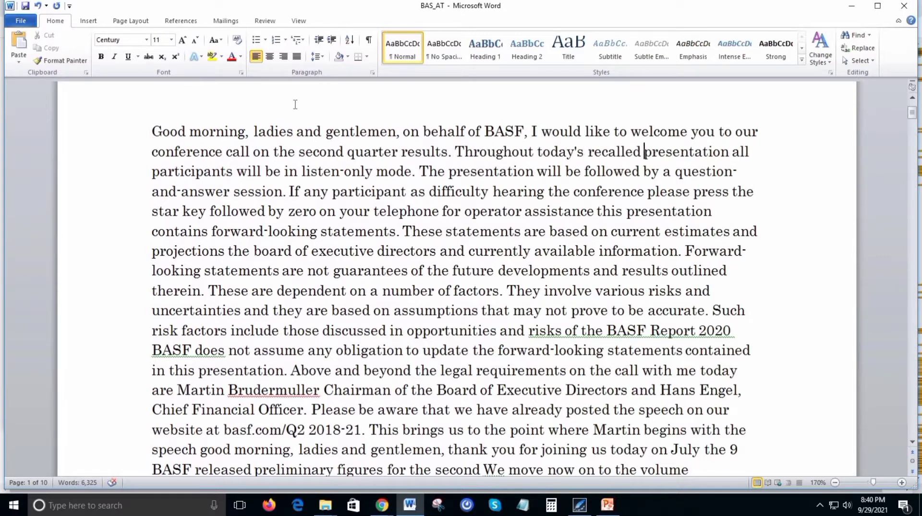
key("ctrl+shift+Left")
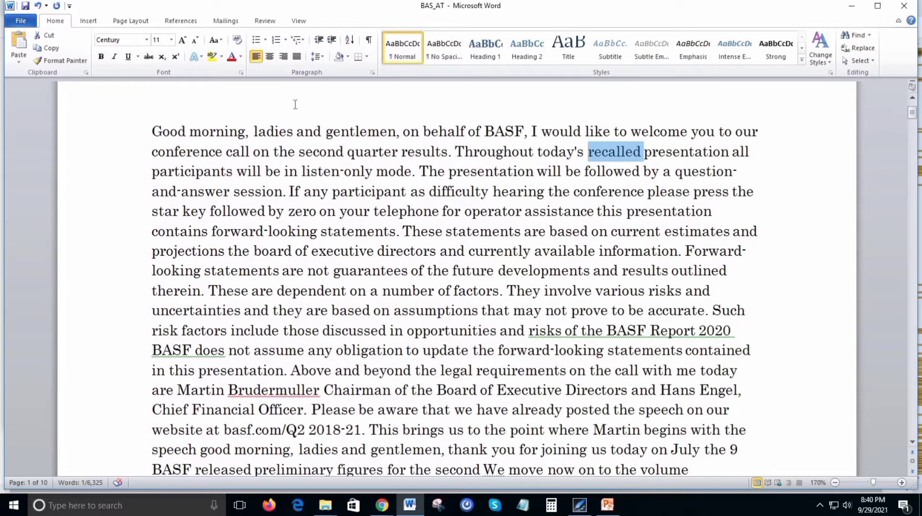
type("recorde")
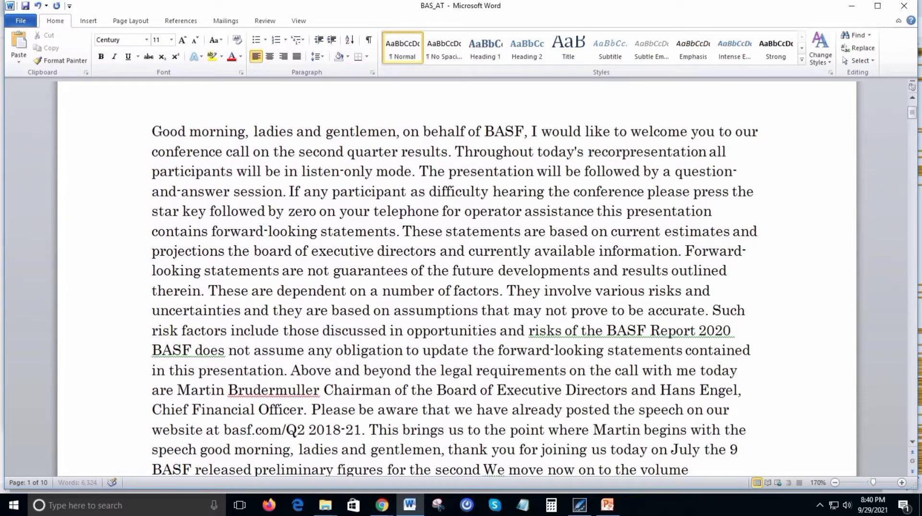
type("d")
key("ctrl+Right")
key("BackSpace")
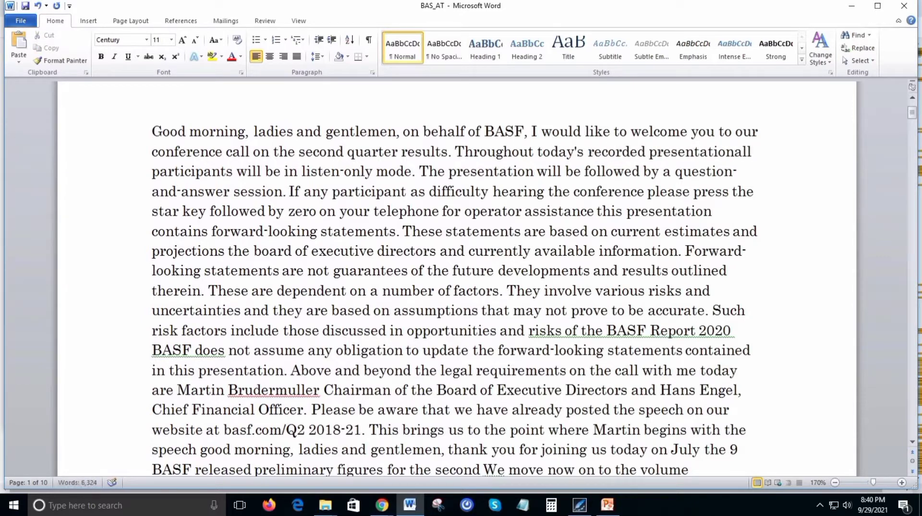
type(",")
Check the text following "presentation," word by word, including the punctuation around "listen-only mode".
key("ctrl+Right")
key("ctrl+Right")
key("ctrl+Right")
key("ctrl+Right")
key("ctrl+Right")
key("ctrl+Right")
key("ctrl+Right")
key("ctrl+Right")
key("ctrl+Right")
type(".")
key("ctrl+Right")
key("ctrl+Right")
key("ctrl+Right")
key("ctrl+Right")
key("ctrl+Right")
key("ctrl+Right")
key("ctrl+Right")
key("ctrl+Right")
key("ctrl+Right")
key("ctrl+Right")
key("ctrl+Right")
key("ctrl+Right")
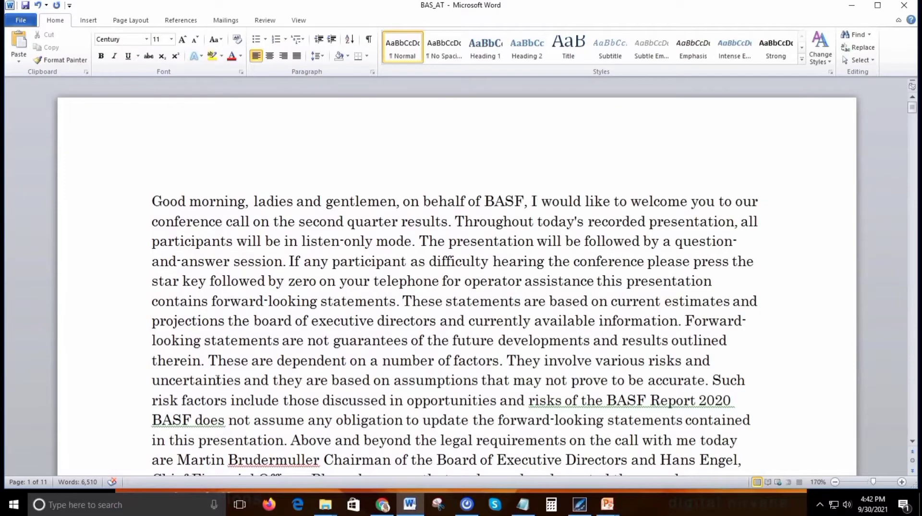
Highlight the chairman's name and title in the first paragraph to check the speaker details.
scroll(218, 379, "down", 2)
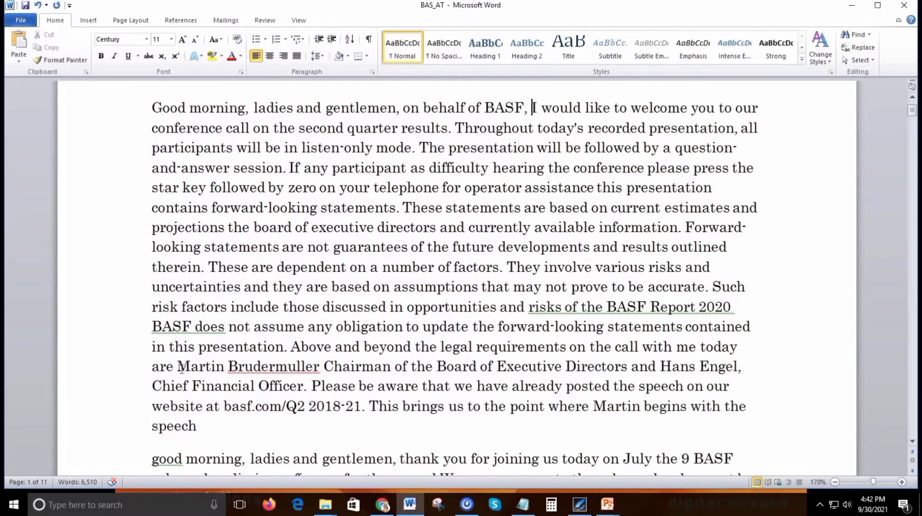
left_click_drag(177, 366, 282, 367)
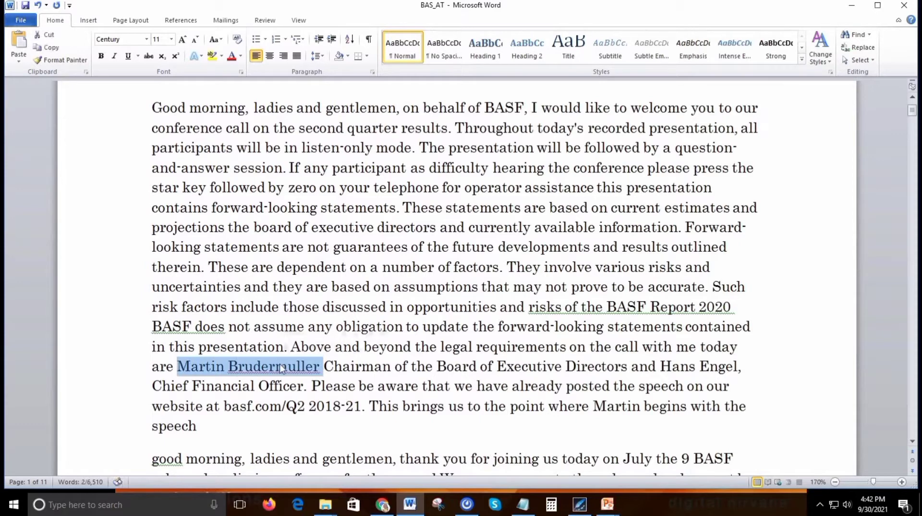
key("ctrl+shift+Right")
key("ctrl+shift+Right")
key("ctrl+shift+Right")
key("ctrl+shift+Right")
key("ctrl+shift+Right")
key("ctrl+shift+Right")
key("ctrl+shift+Right")
key("ctrl+shift+Right")
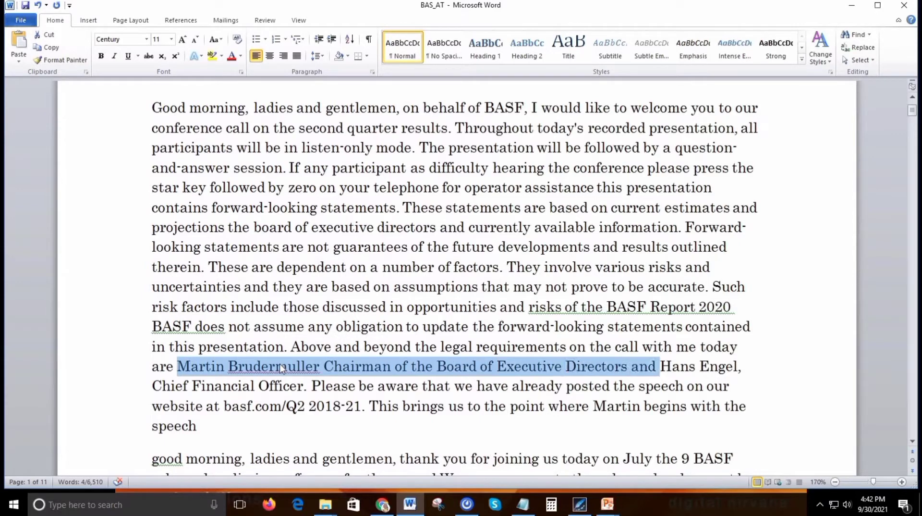
key("ctrl+shift+Left")
key("Right")
key("Right")
key("Right")
key("Right")
key("Right")
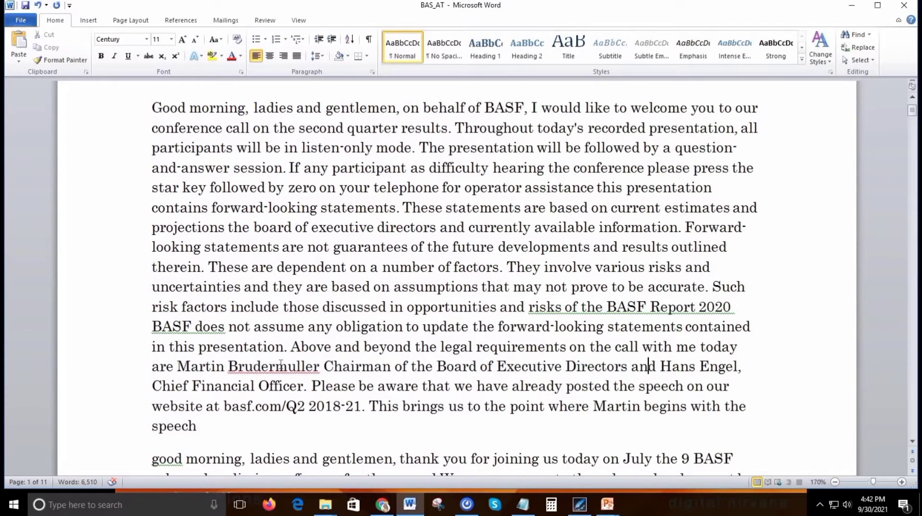
Highlight the Chief Financial Officer's name and title in the first paragraph for checking.
key("ctrl+shift+Right")
key("ctrl+shift+Right")
key("ctrl+shift+Right")
key("ctrl+shift+Right")
key("ctrl+shift+Right")
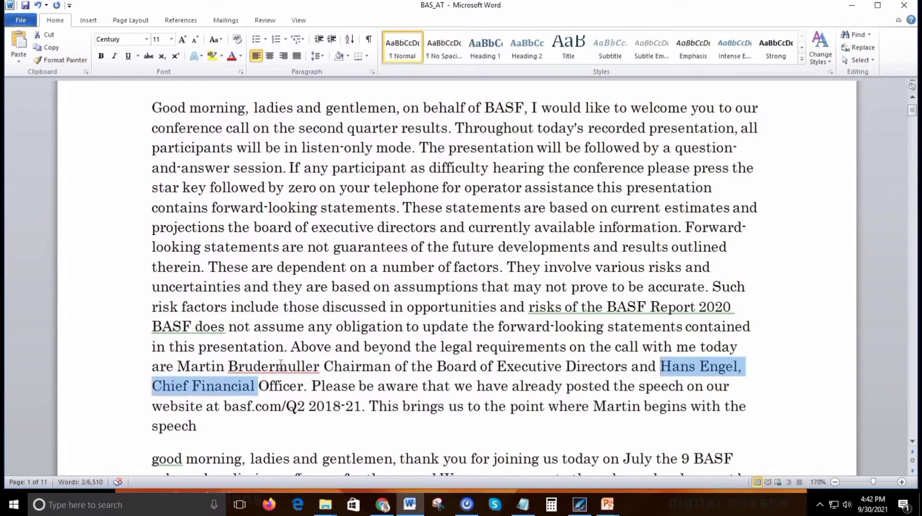
key("ctrl+shift+Right")
key("ctrl+shift+Right")
key("ctrl+shift+Left")
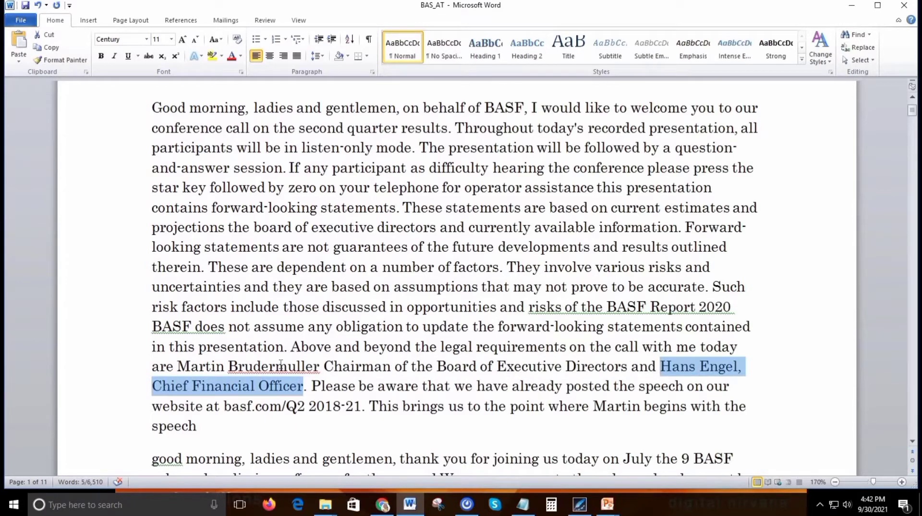
scroll(274, 360, "down", 2)
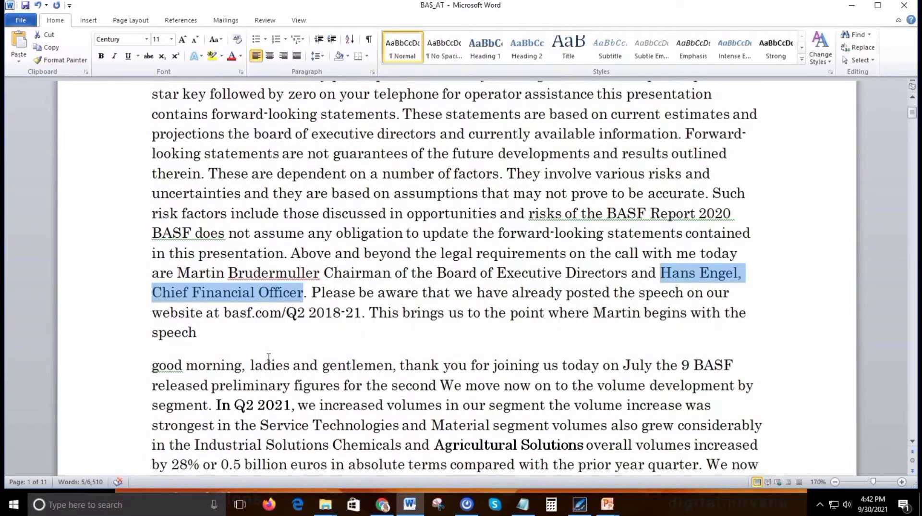
Highlight the speaker's first name in the sentence that leads into the speech, to check who speaks next.
scroll(269, 357, "down", 1)
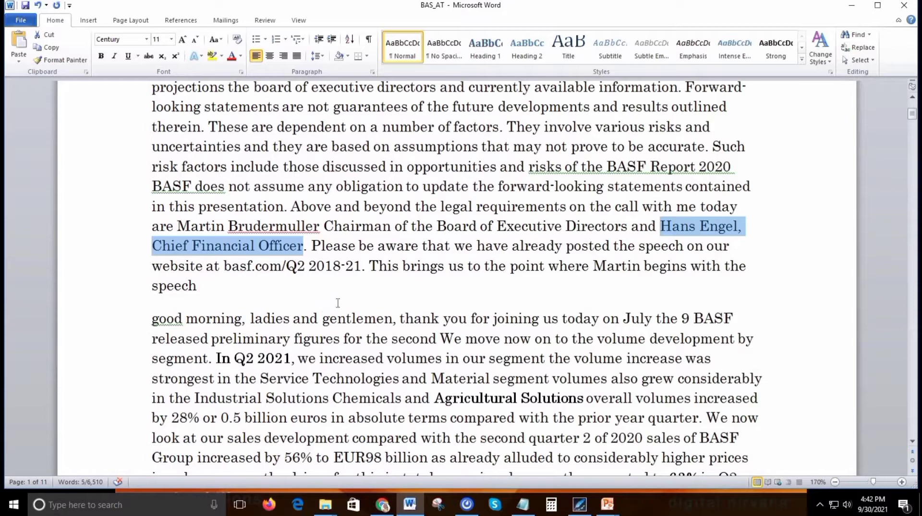
left_click(594, 266)
double_click(599, 266)
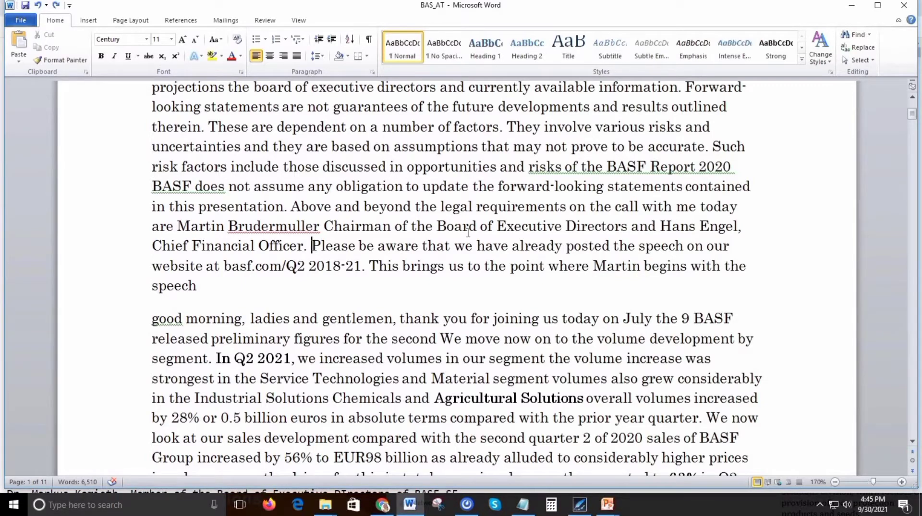
Correct the year after "basf.com/Q2" in the website sentence to 2021.
key("ctrl+Right")
key("ctrl+Right")
key("ctrl+Right")
key("ctrl+Right")
key("ctrl+Right")
key("ctrl+Right")
key("ctrl+Right")
key("ctrl+Right")
key("ctrl+Right")
key("ctrl+Right")
key("ctrl+Right")
key("ctrl+Right")
key("ctrl+Right")
key("ctrl+Right")
key("ctrl+Right")
key("shift+Left")
key("shift+Left")
key("shift+Left")
key("BackSpace")
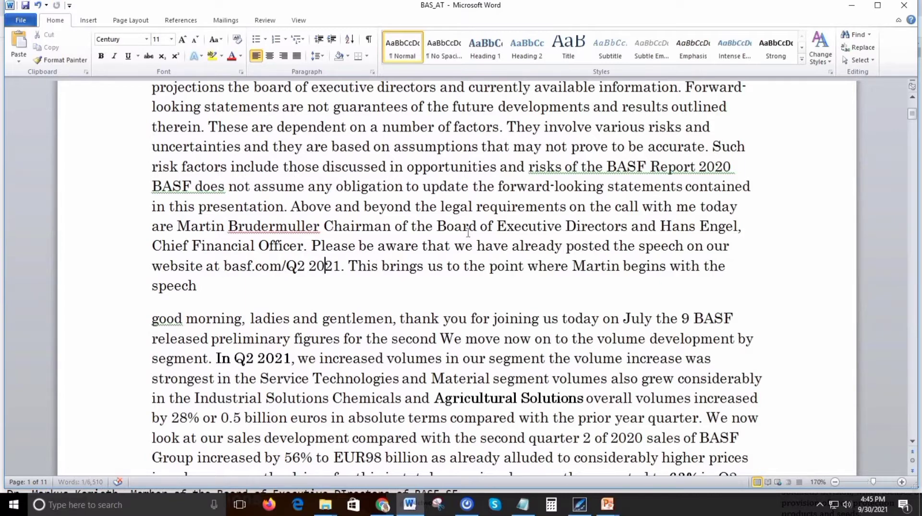
Check the sentence beginning "This brings us to the point" word by word up to the speaker's first name.
key("ctrl+Right")
key("ctrl+Right")
key("ctrl+Right")
key("ctrl+Right")
key("ctrl+Right")
key("ctrl+Right")
key("ctrl+Right")
key("ctrl+Right")
key("ctrl+shift+Right")
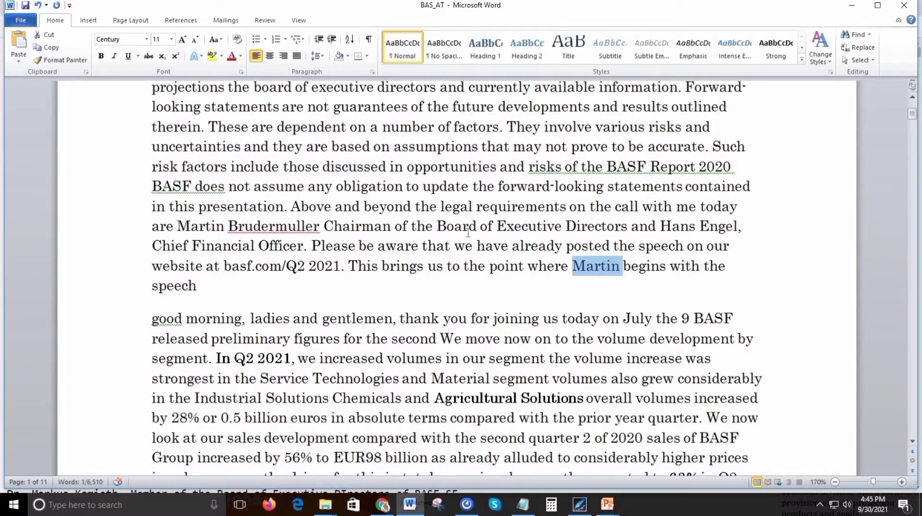
Replace "the" with "his" before "speech" and end the sentence with a period.
key("ctrl+Right")
key("ctrl+Right")
key("ctrl+Right")
key("ctrl+Right")
key("ctrl+Left")
key("ctrl+shift+Right")
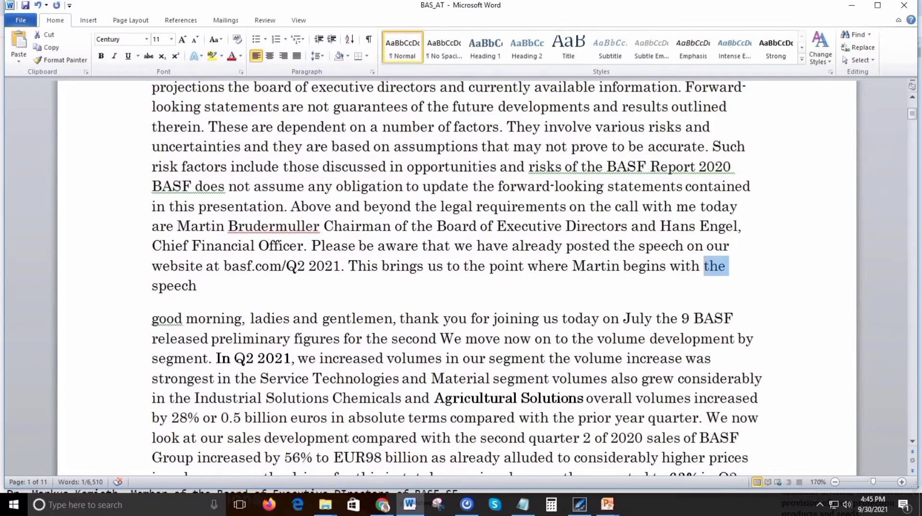
type("his")
key("End")
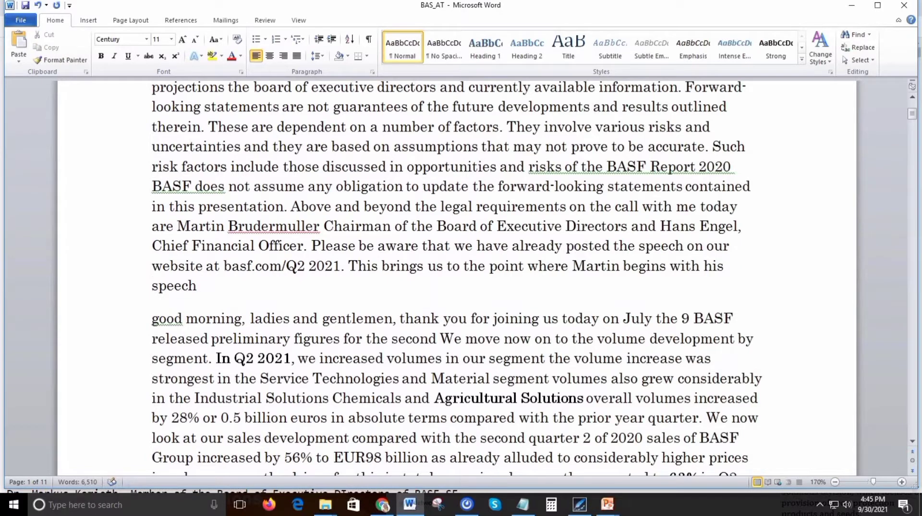
type(".")
Look up the speaker's first name in the BAS - All.txt reference file in Chrome and highlight the chairman's full name under Management.
key("ctrl+Left")
key("ctrl+Left")
key("ctrl+Left")
key("ctrl+Left")
key("ctrl+Left")
key("ctrl+Left")
key("ctrl+shift+Right")
key("ctrl+c")
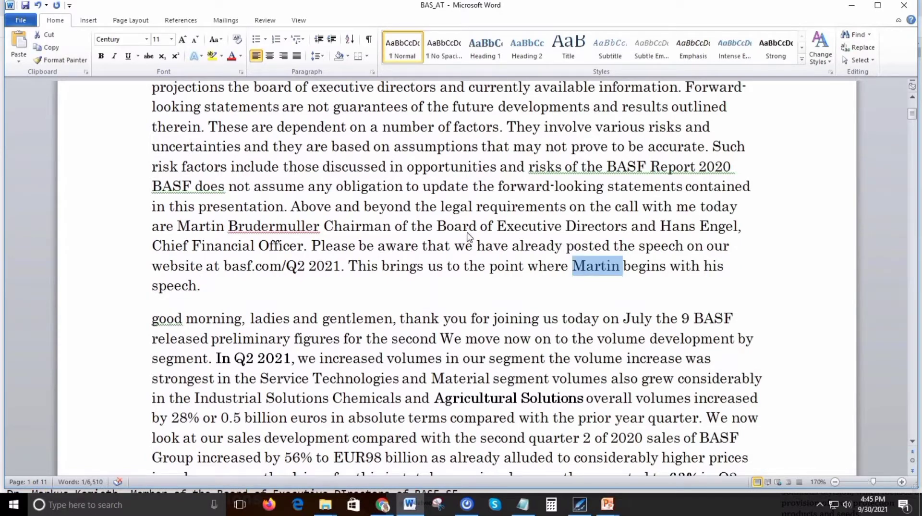
key("alt")
left_click(378, 511)
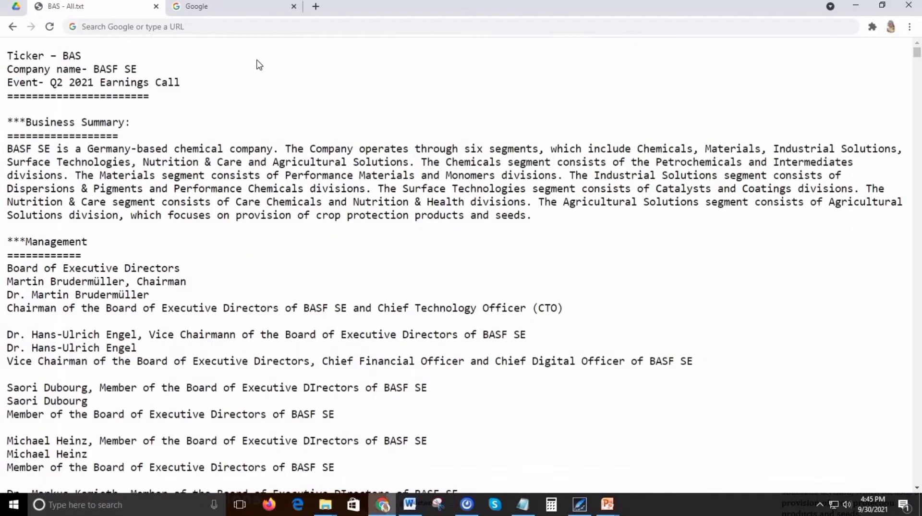
key("ctrl+f")
key("ctrl+v")
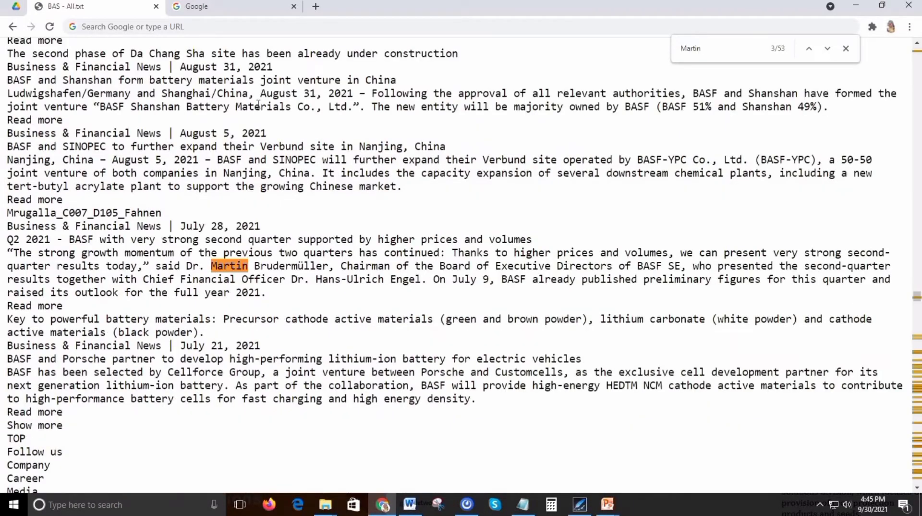
scroll(258, 105, "up", 20)
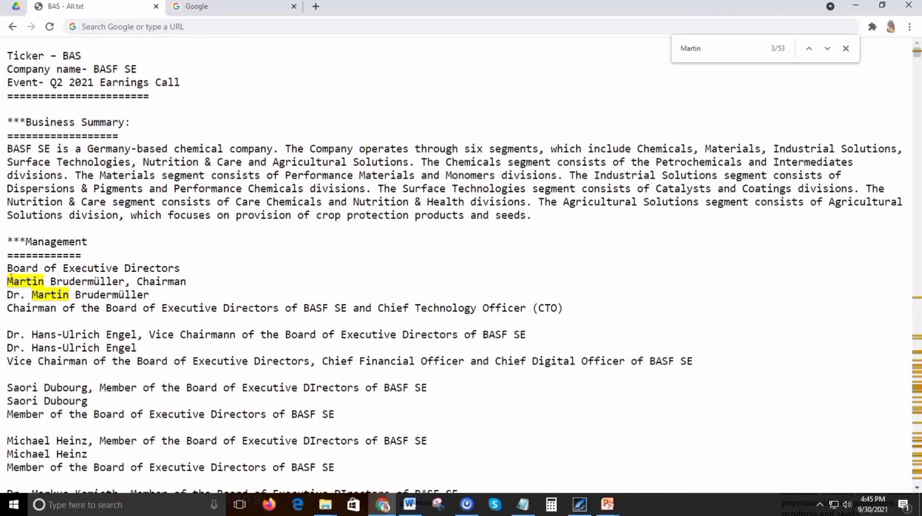
left_click_drag(7, 281, 124, 282)
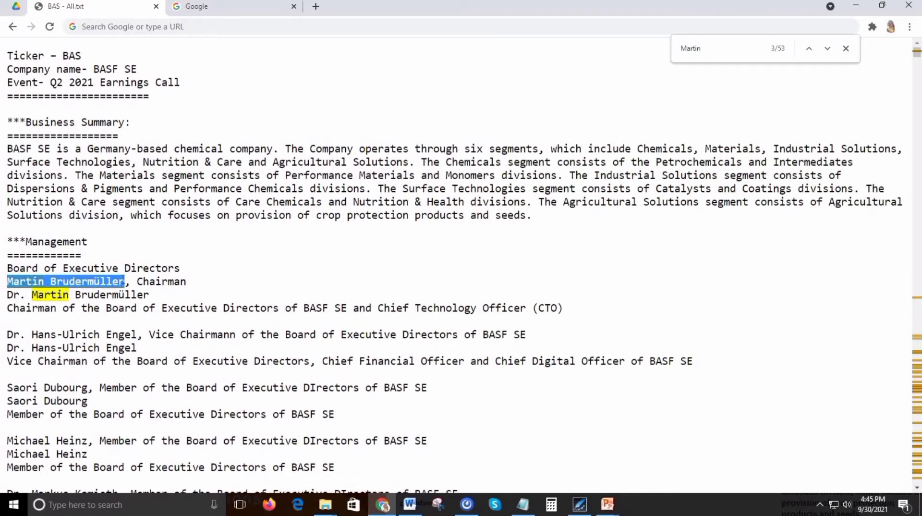
Copy the chairman's full name from the Word transcript and search the BAS - All.txt reference file in Chrome for it.
key("alt+Tab")
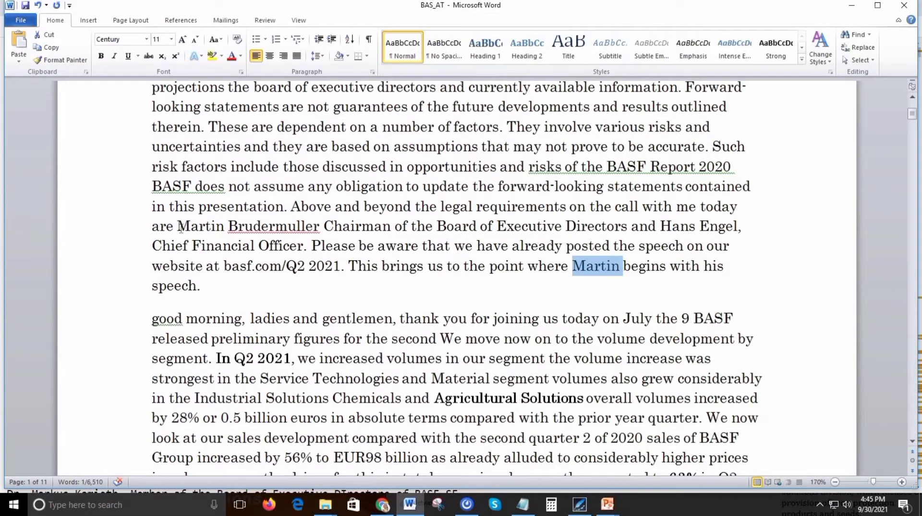
left_click_drag(180, 226, 297, 229)
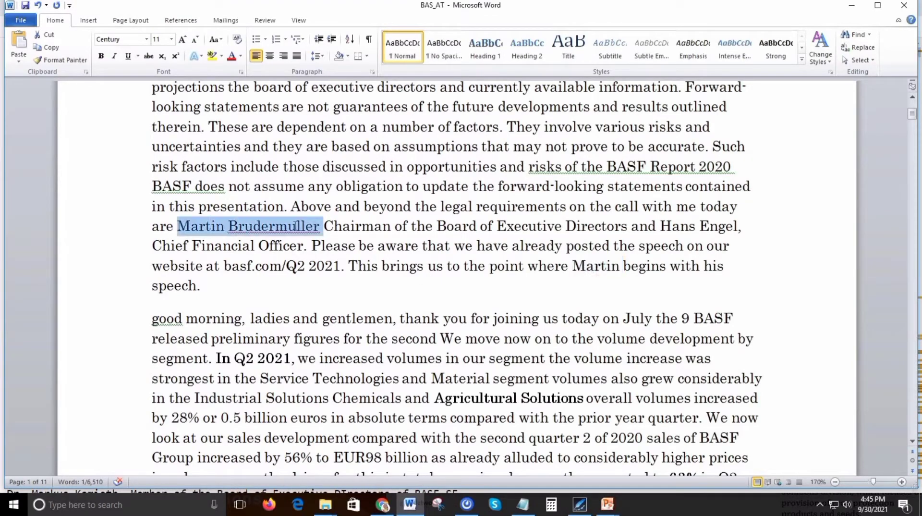
left_click(383, 503)
key("ctrl+f")
type("Martin Brudermuller")
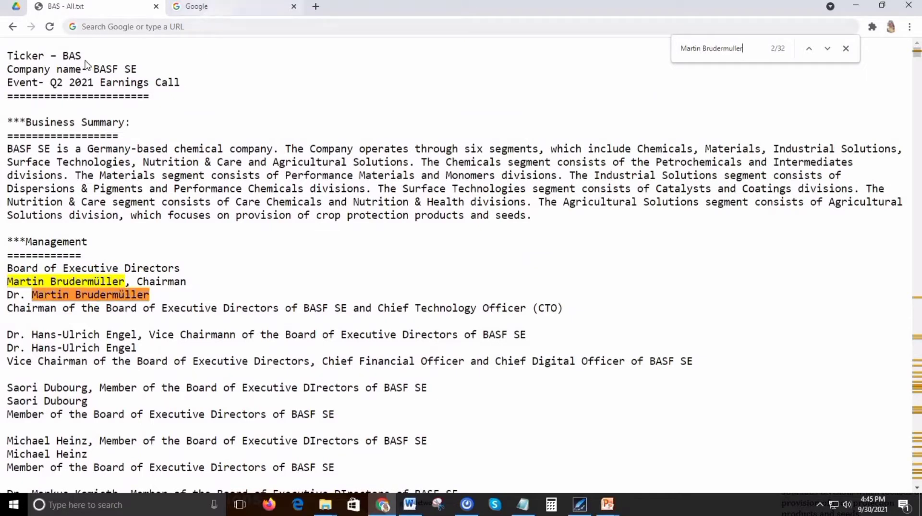
Copy the company name BASF SE from the reference file and search Google for "BASF SE Management".
left_click_drag(95, 69, 137, 69)
key("ctrl+c")
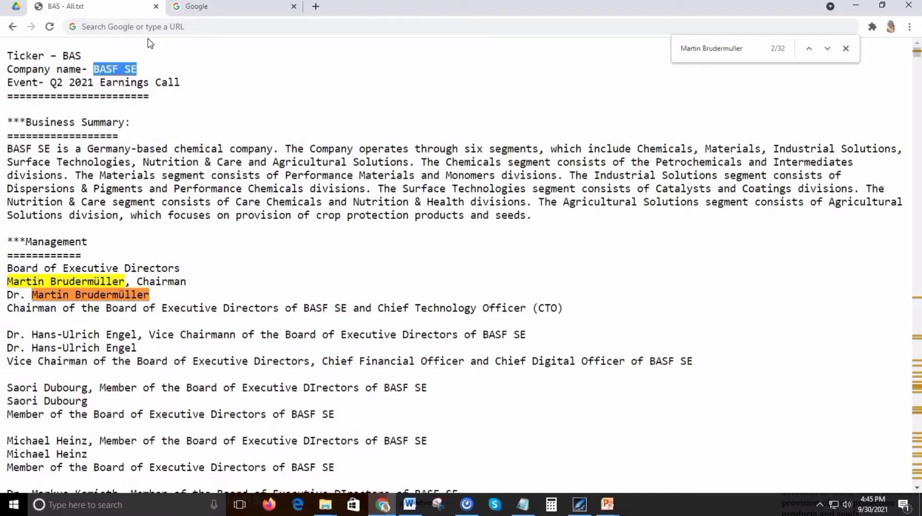
left_click(183, 8)
left_click(340, 235)
key("ctrl+v")
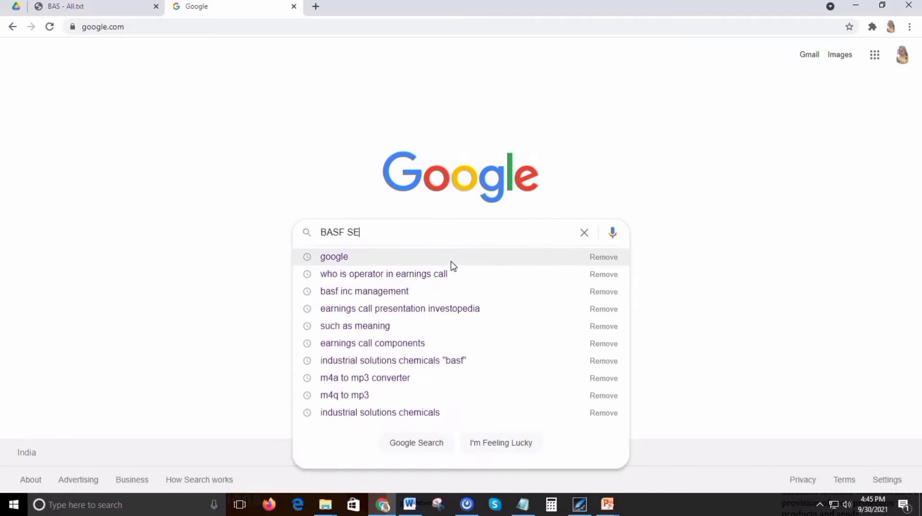
type("Management")
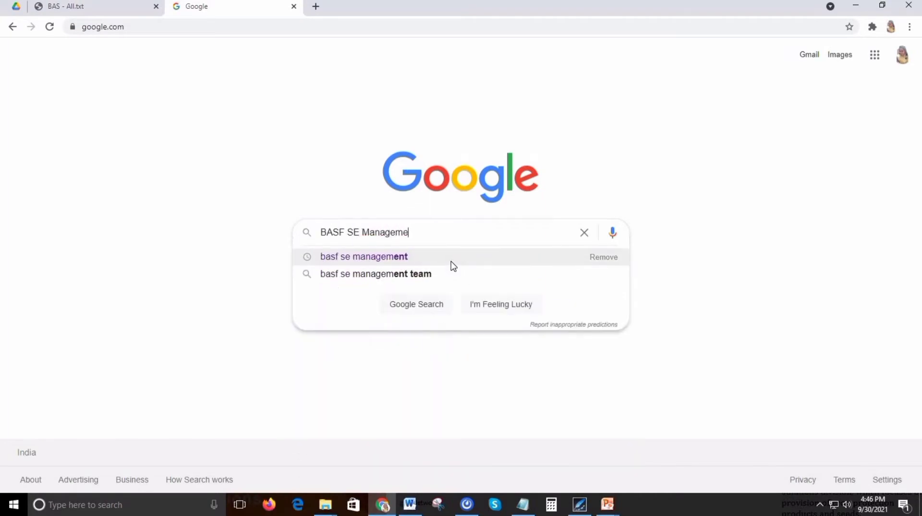
key("Return")
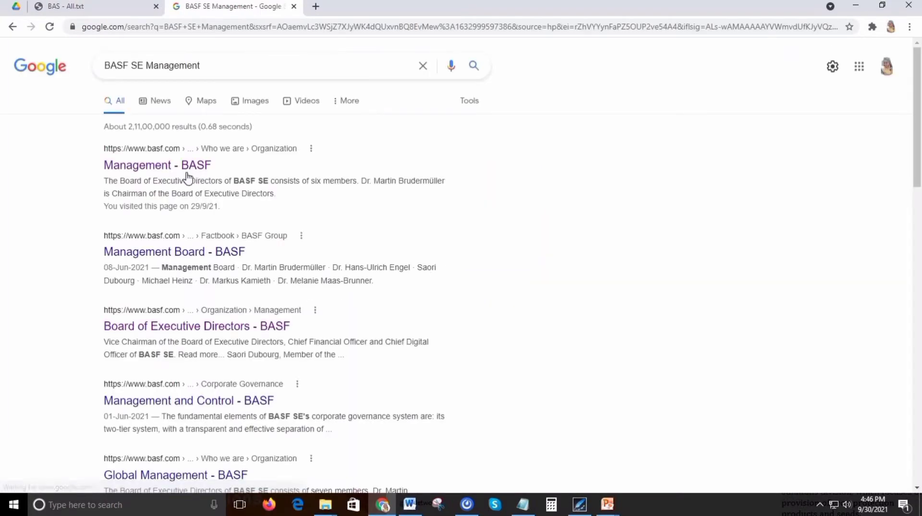
Open the "Management - BASF" result in a new tab and go to its Board of Executive Directors page.
middle_click(185, 167)
left_click(340, 7)
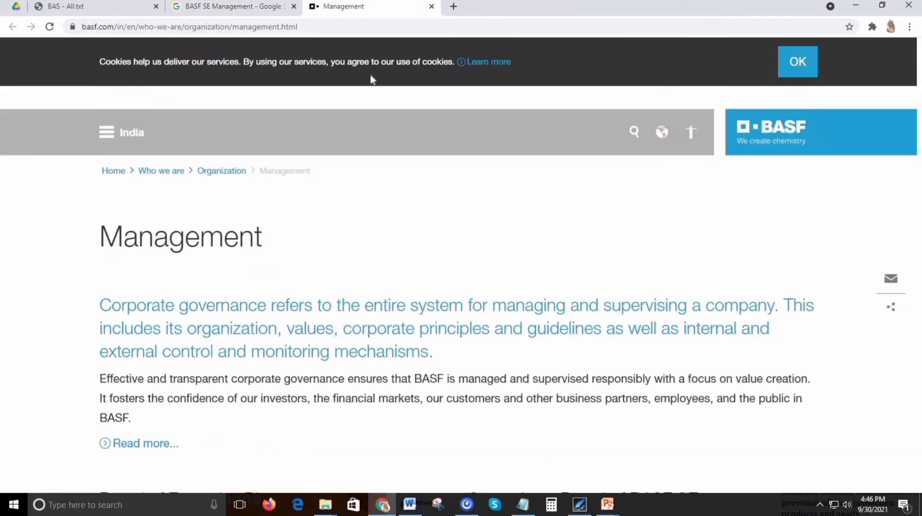
scroll(362, 246, "down", 5)
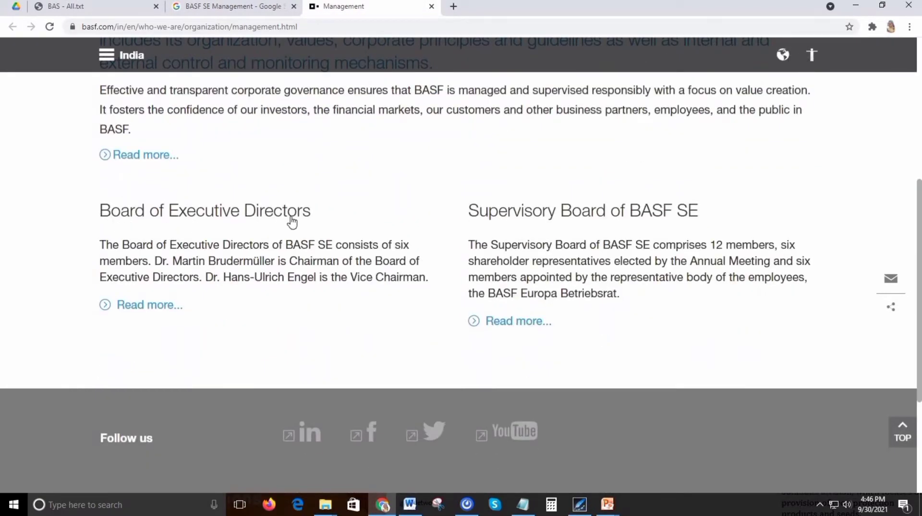
left_click(170, 305)
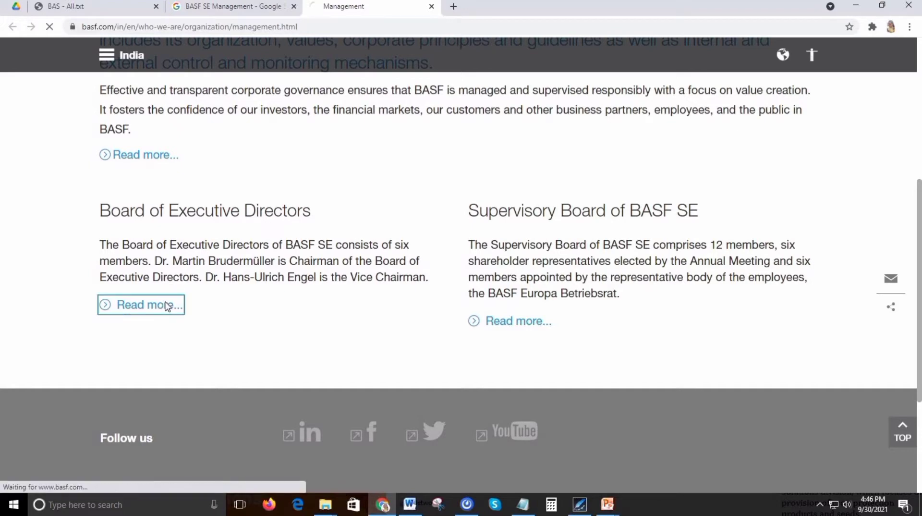
scroll(477, 335, "down", 1)
Search the Board of Executive Directors page for the chairman's full name to verify its spelling and title.
key("ctrl+f")
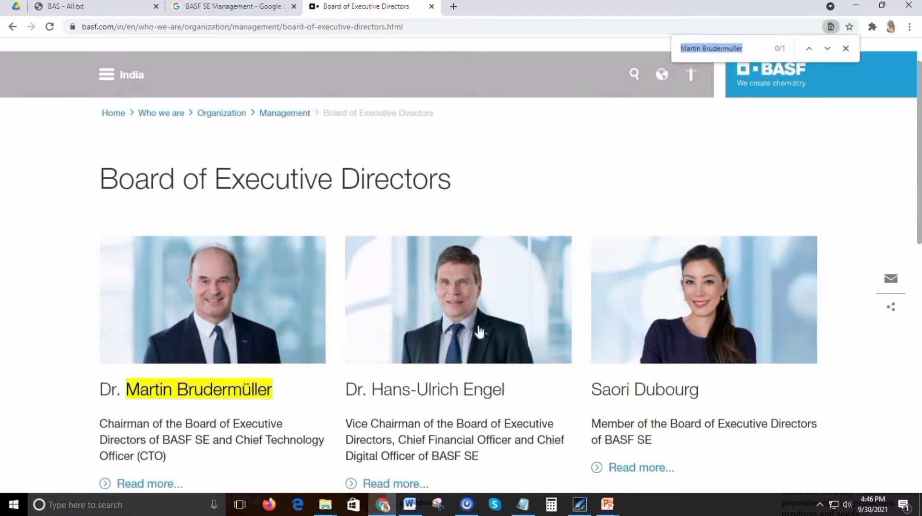
type("BASF SE")
scroll(477, 331, "down", 2)
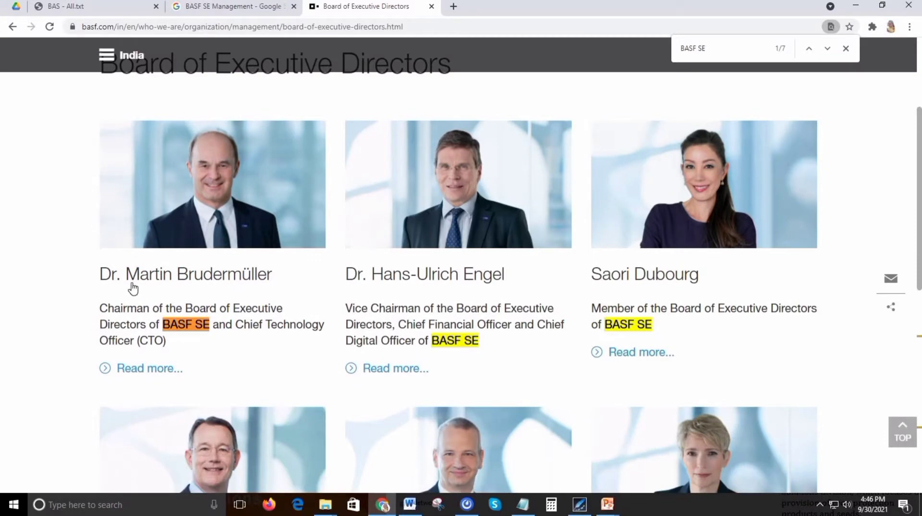
key("ctrl+f")
type("martn")
scroll(133, 287, "down", 5)
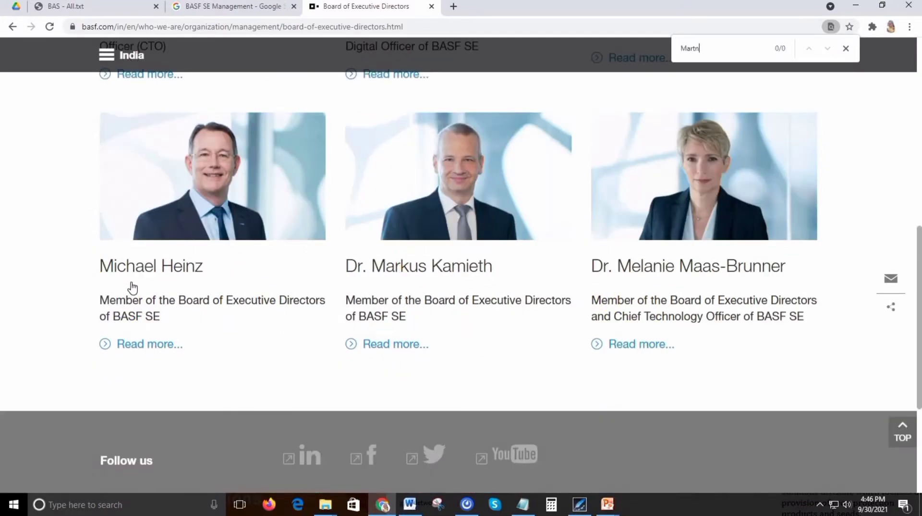
key("BackSpace")
type("in B")
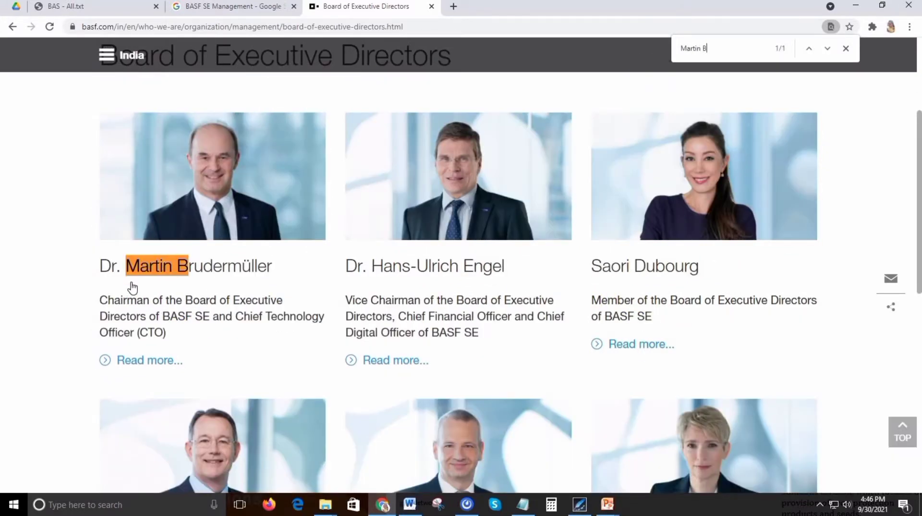
type("rudermu")
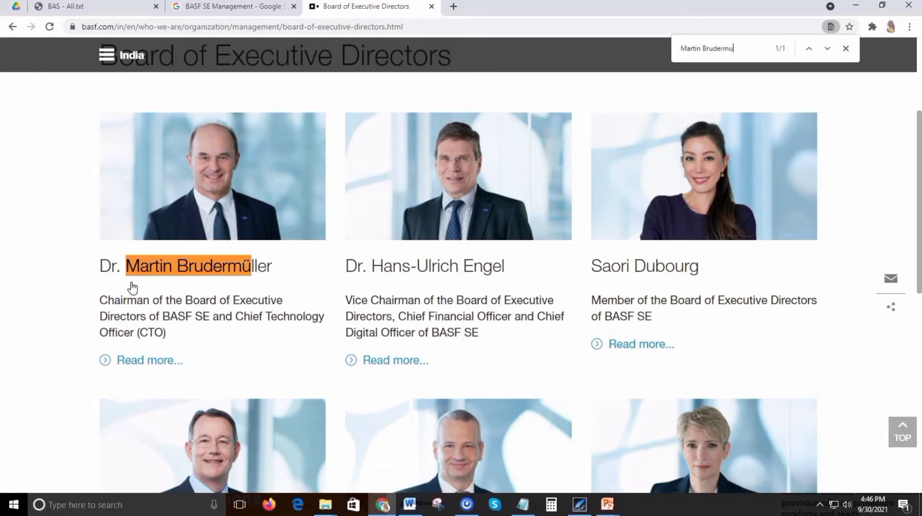
type("ller")
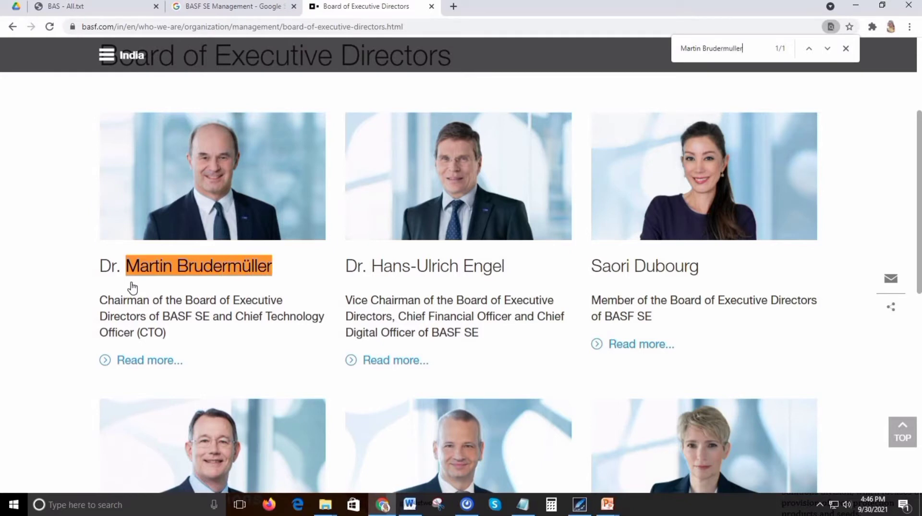
Copy the verified name into the Word transcript as a separate speaker line above "good morning", followed by a dash and "Chairman".
key("ctrl+shift+Left")
key("ctrl+shift+Left")
key("ctrl+c")
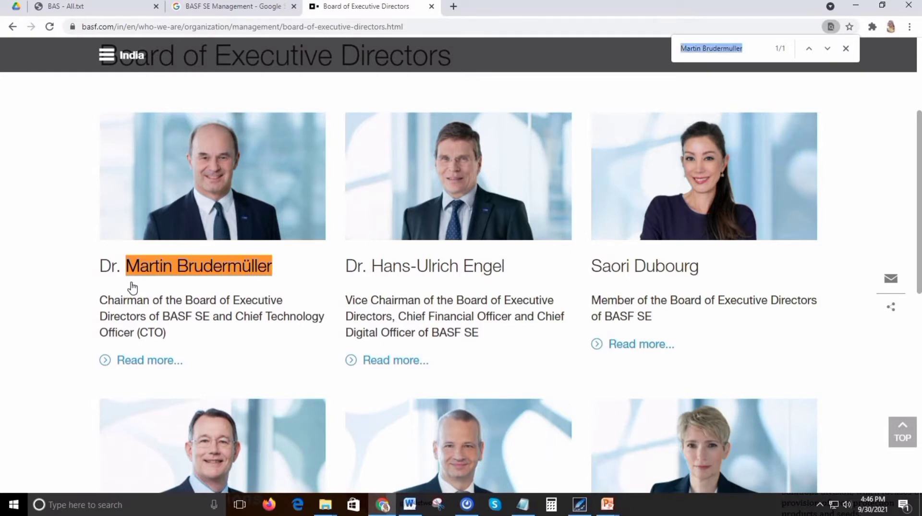
key("alt+Tab")
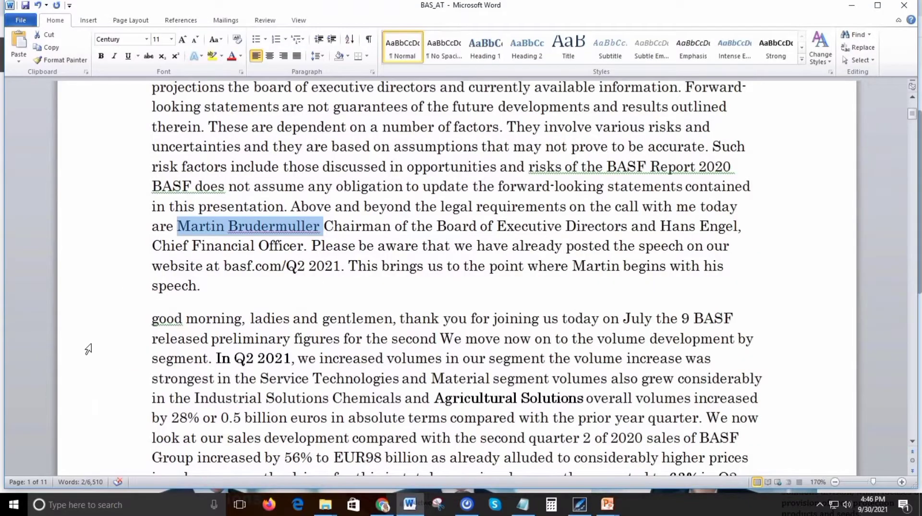
left_click(173, 316)
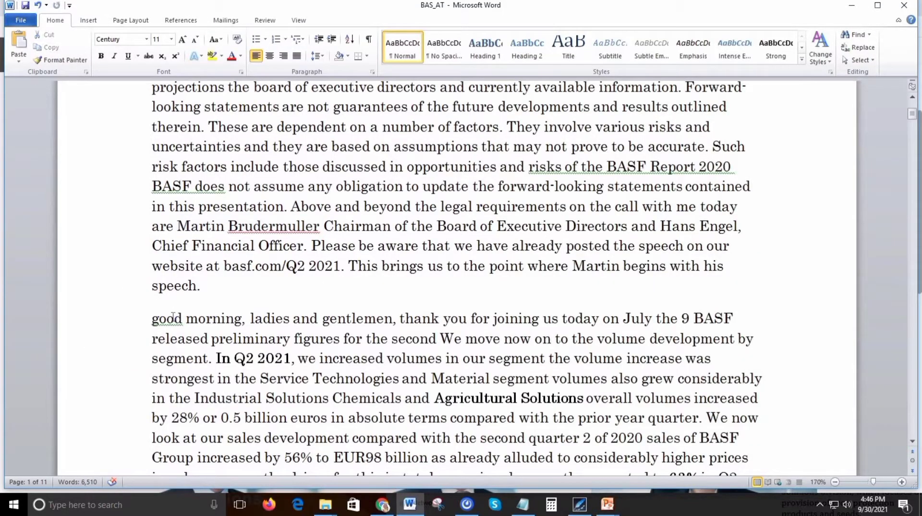
key("ctrl+v")
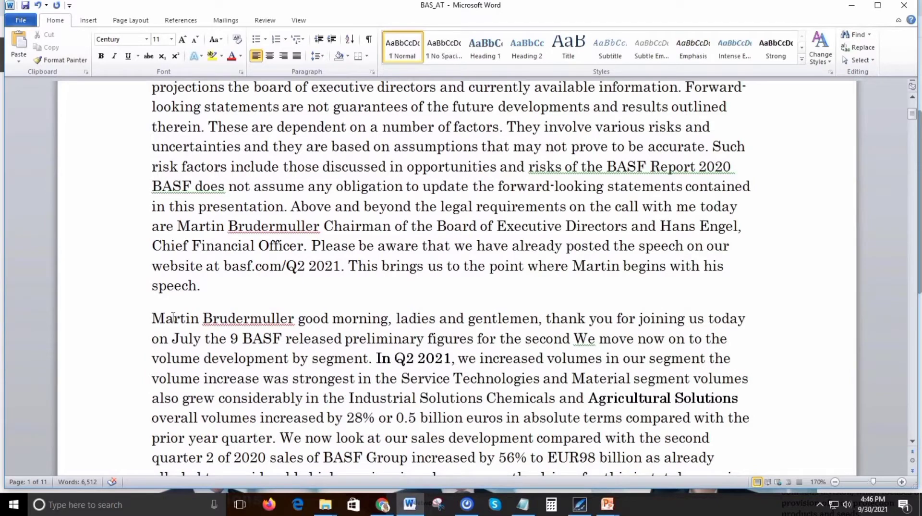
key("BackSpace")
type("- C")
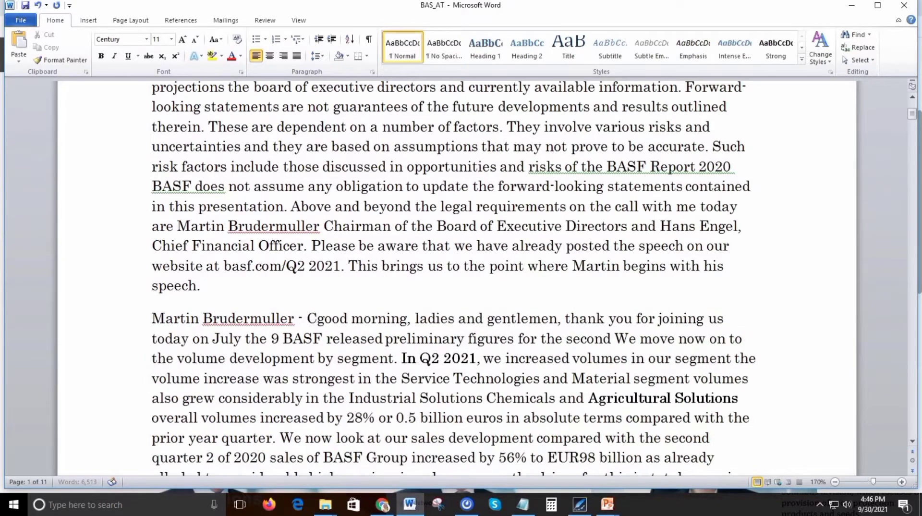
type("hairman")
key("Return")
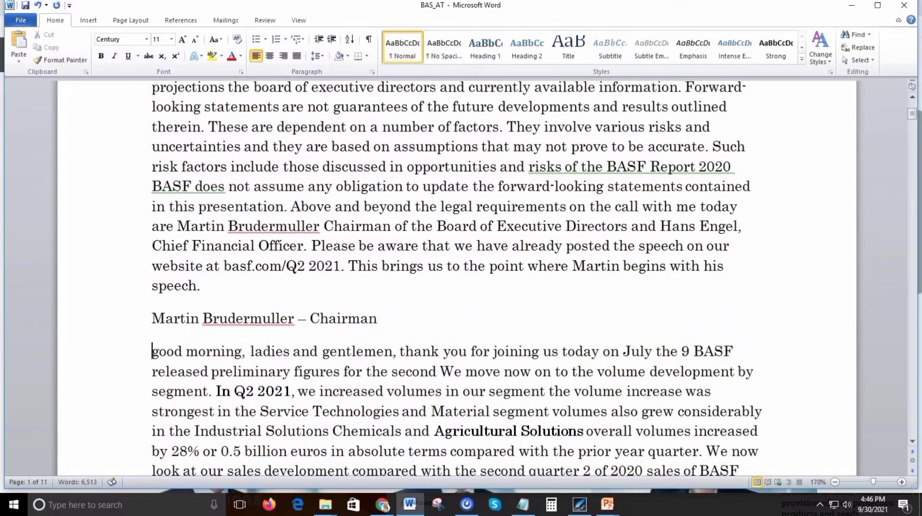
Capitalize "Good" at the start of the chairman's speech and end its first sentence with a period after "today".
type("G")
key("Delete")
key("ctrl+Right")
key("ctrl+Right")
key("ctrl+Right")
key("ctrl+Right")
key("ctrl+Right")
key("ctrl+Right")
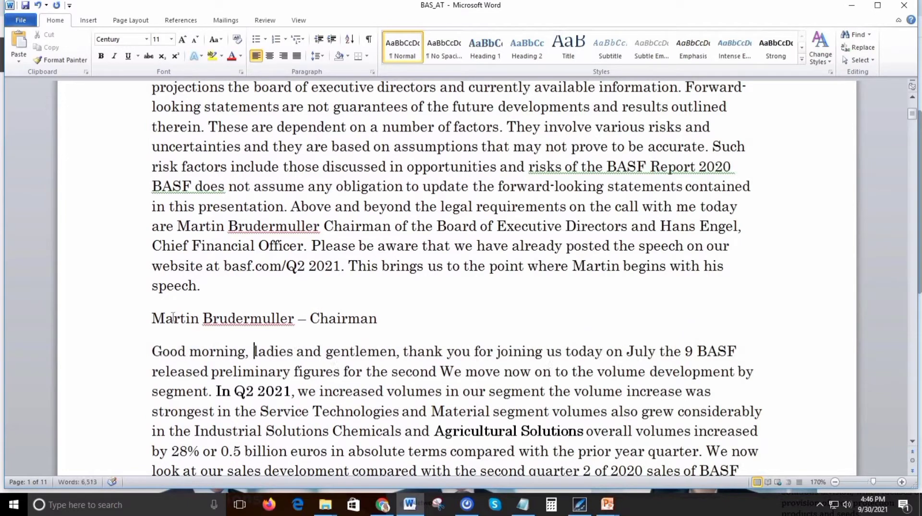
key("ctrl+Right")
key("ctrl+Right")
key("ctrl+Right")
key("ctrl+Right")
key("ctrl+Right")
key("ctrl+Right")
key("ctrl+Right")
key("BackSpace")
type(".")
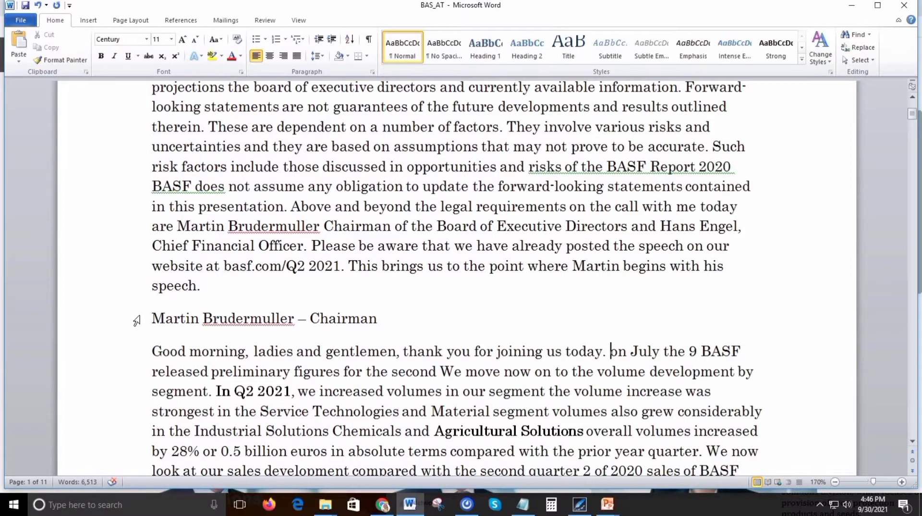
Examine the chairman's speaker line and, further down, the introduction of the next questioner from Kepler Cheuvreux, checking the name and the firm.
left_click_drag(152, 318, 356, 327)
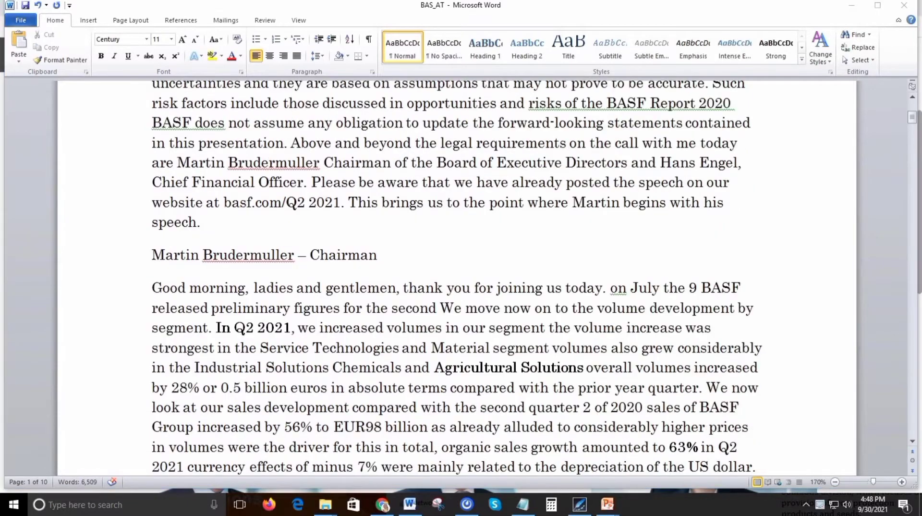
left_click(154, 262)
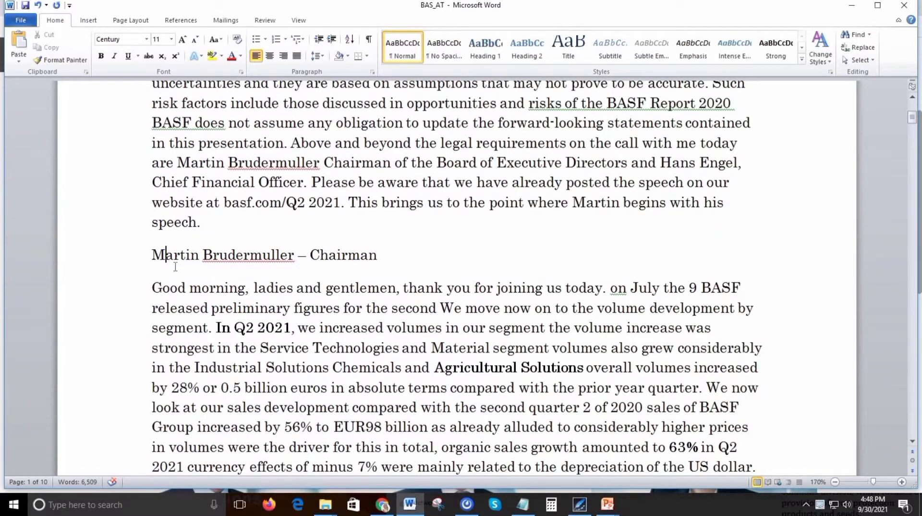
scroll(175, 262, "down", 1)
scroll(199, 294, "down", 5)
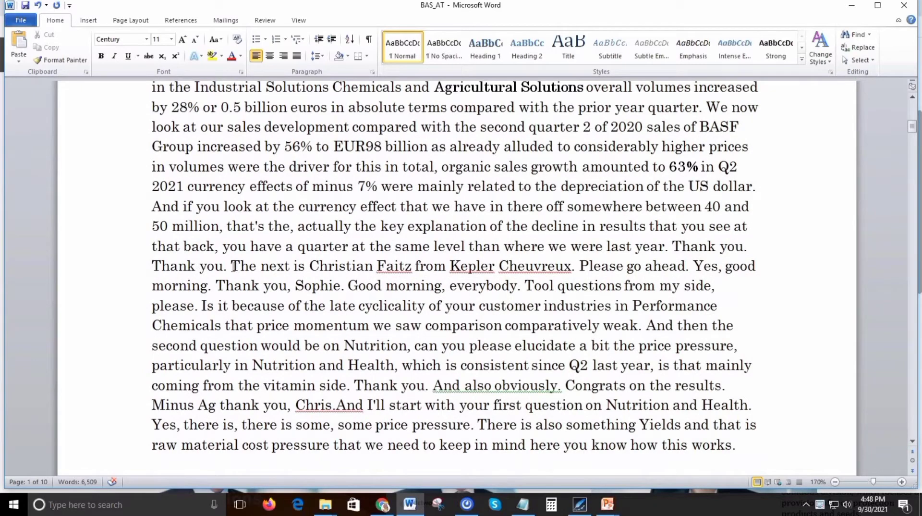
left_click_drag(232, 266, 538, 266)
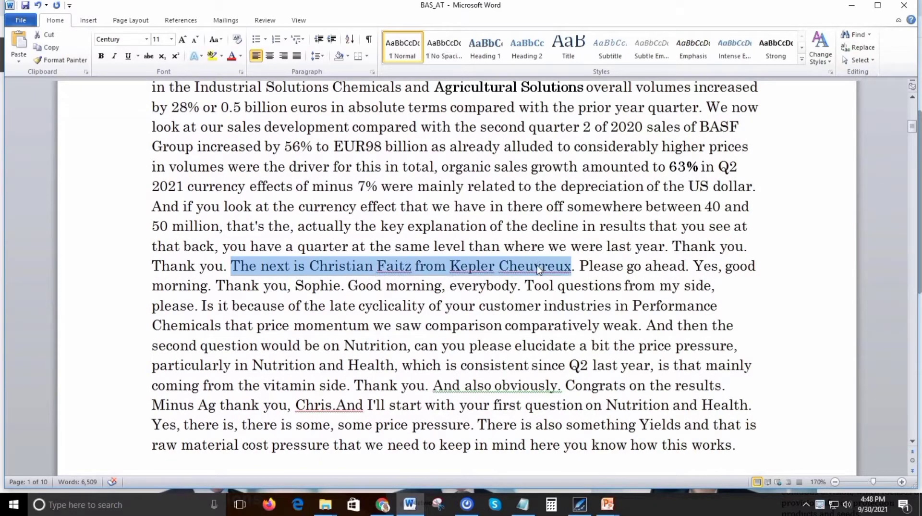
left_click(330, 264)
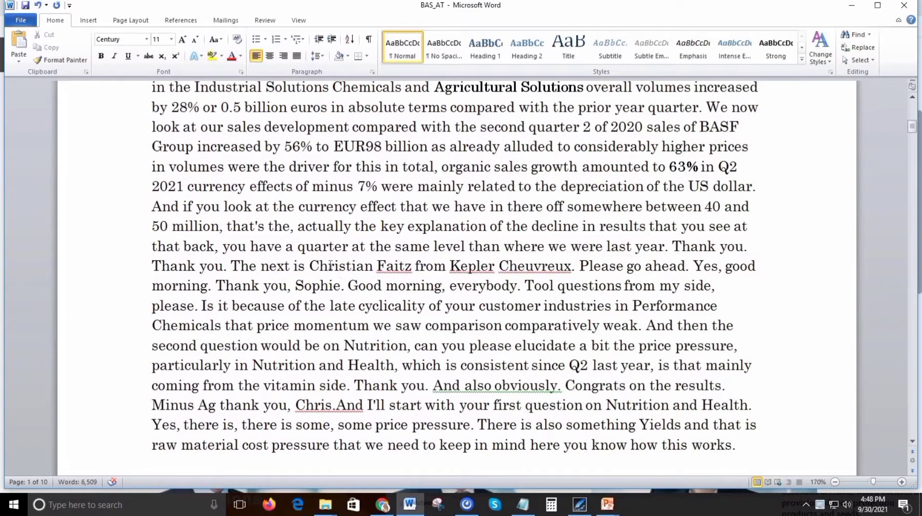
key("ctrl+Left")
key("ctrl+shift+Right")
key("ctrl+shift+Right")
key("Right")
key("ctrl+Right")
key("ctrl+shift+Right")
key("ctrl+shift+Right")
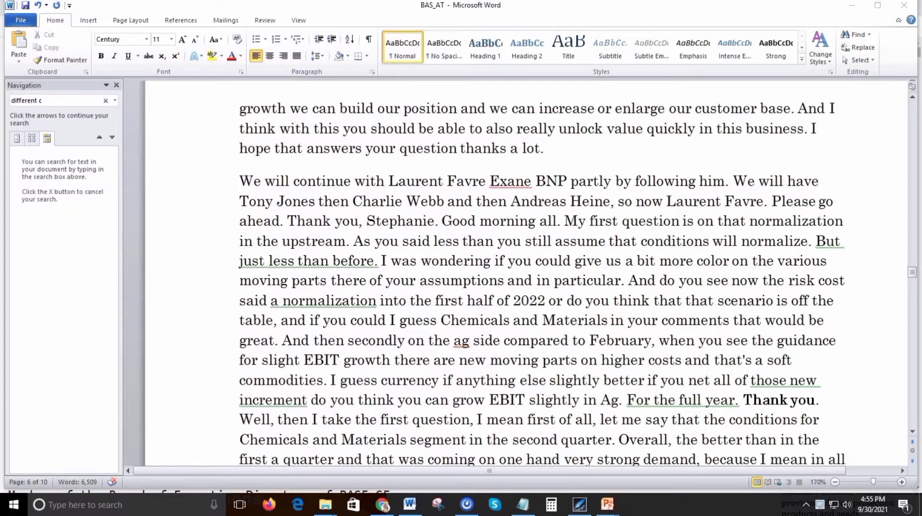
Add "Operator" as a separate speaker line above the paragraph beginning "We will continue with".
left_click(248, 180)
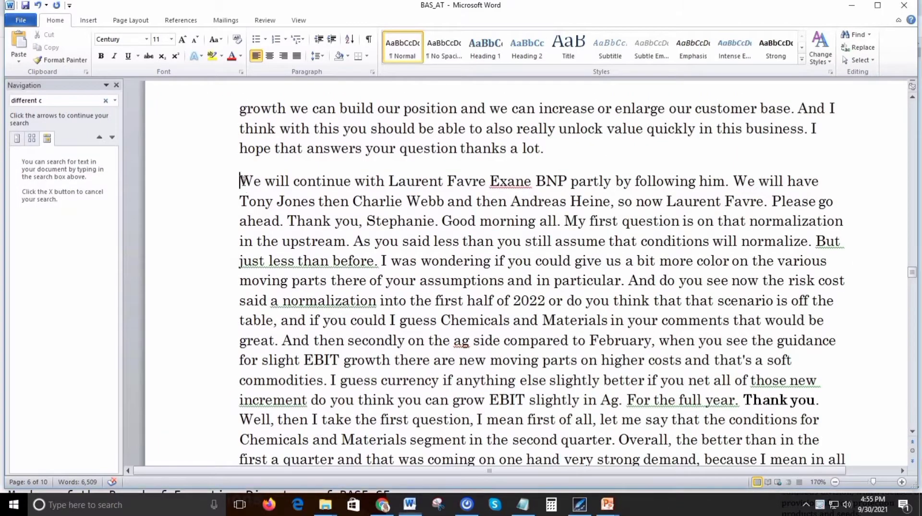
type("Operator")
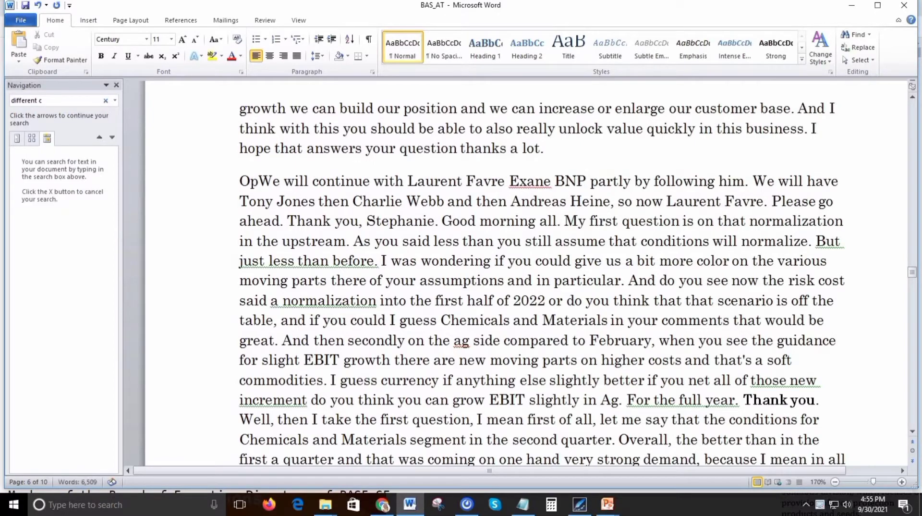
key("Return")
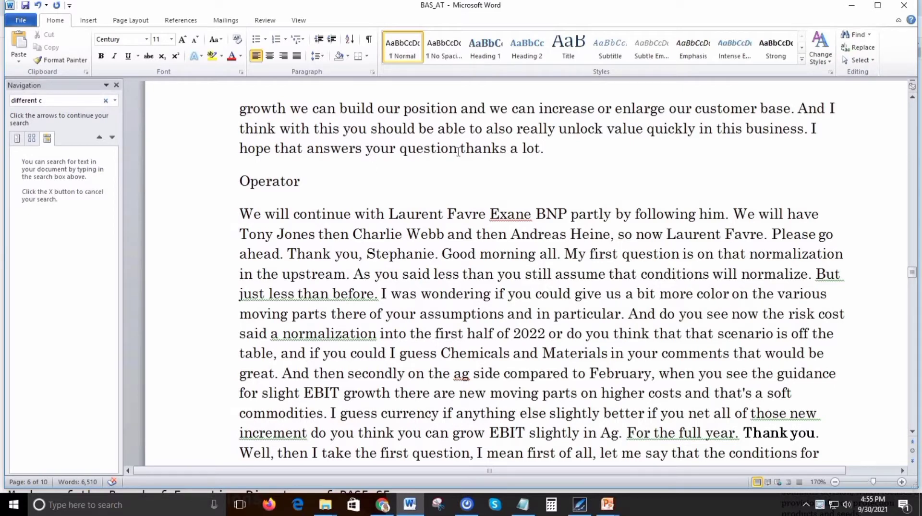
Look up the full name of the analyst introduced after "We will continue with" in the BAS - All.txt reference file in Chrome.
left_click(256, 213)
key("ctrl+Right")
key("ctrl+Right")
key("ctrl+Right")
key("ctrl+shift+Right")
key("ctrl+shift+Right")
key("ctrl+c")
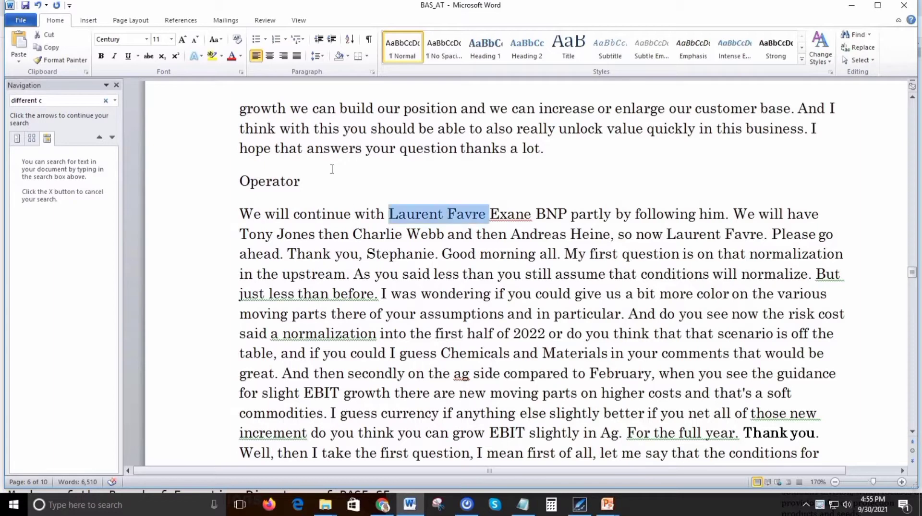
left_click(382, 505)
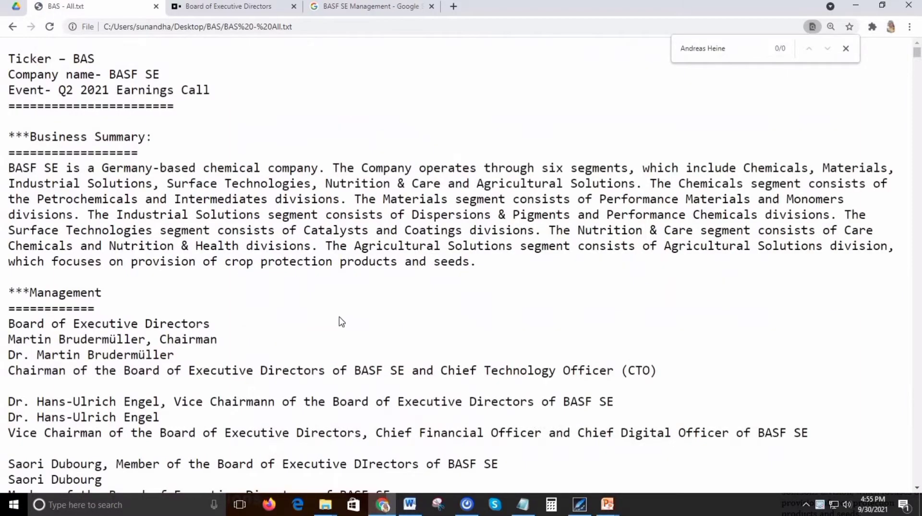
key("ctrl+f")
key("ctrl+v")
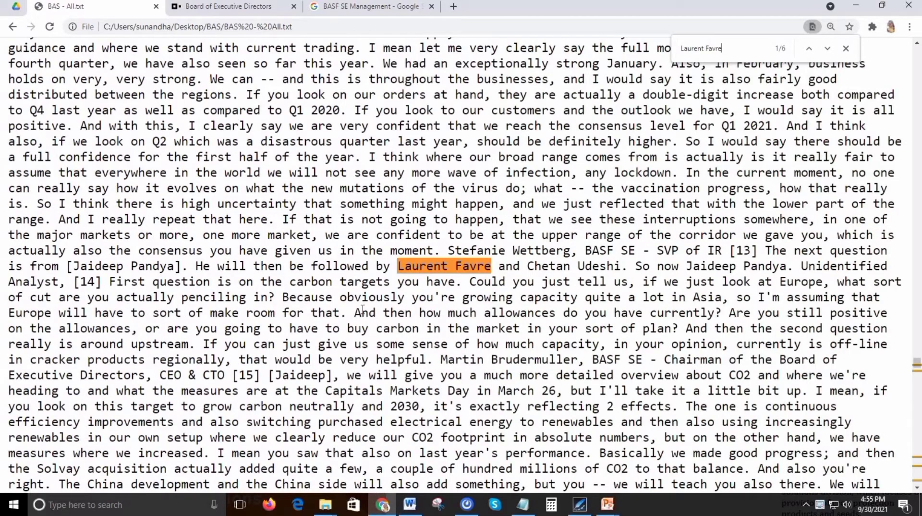
key("Return")
key("Return")
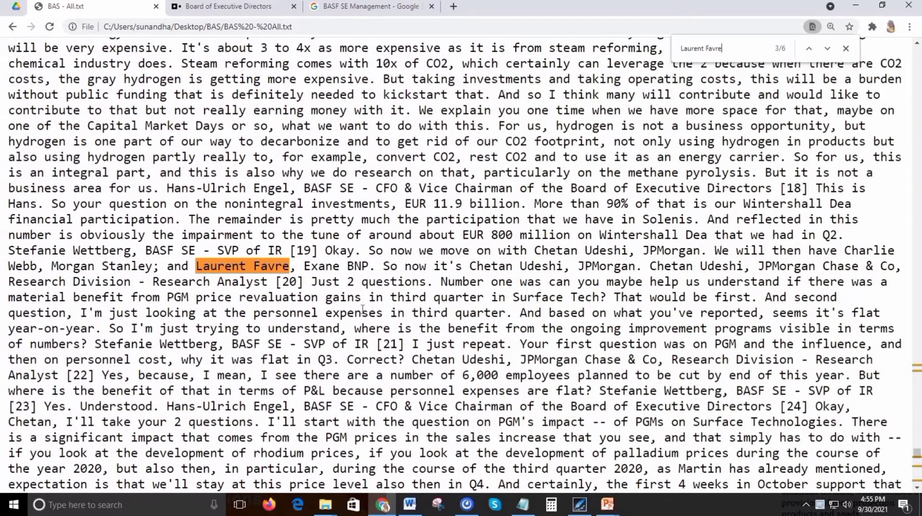
Copy the firm name "Exane BNP" from the Word transcript and search the reference file in Chrome for it, extending the search to "Exane BNP P".
key("alt+Tab")
key("Right")
key("ctrl+shift+Right")
key("ctrl+shift+Right")
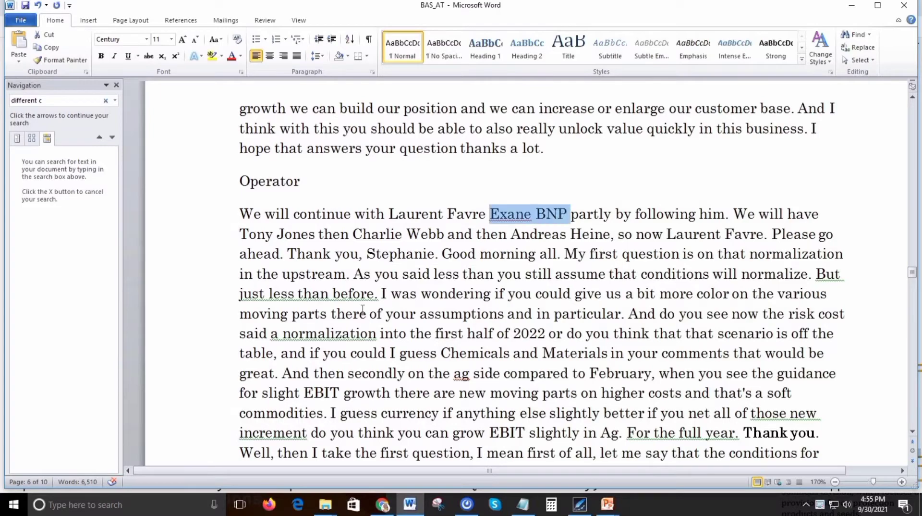
key("ctrl+c")
key("alt+Tab")
key("ctrl+f")
key("ctrl+v")
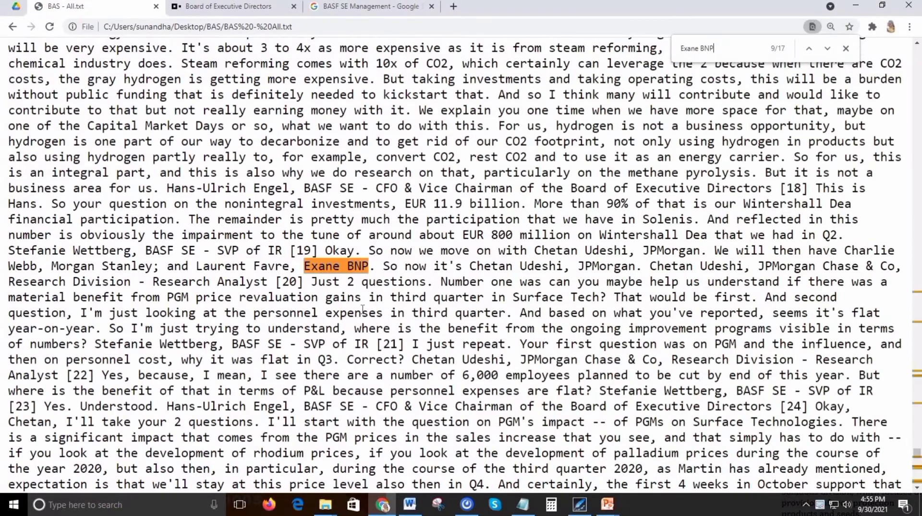
key("Return")
type("P")
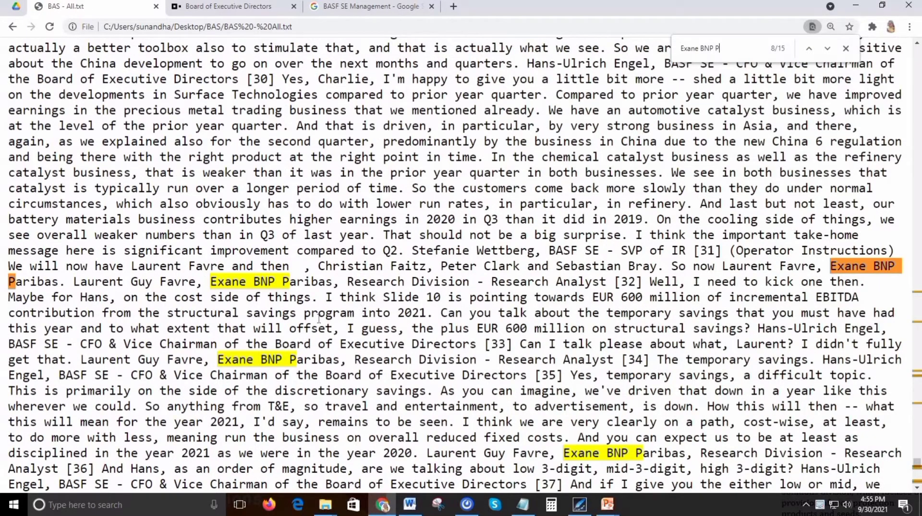
Copy "Exane BNP Paribas" from the reference file and replace "Exane BNP" with it in the Word transcript, as plain text.
double_click(228, 297)
left_click_drag(211, 281, 310, 289)
key("alt+Tab")
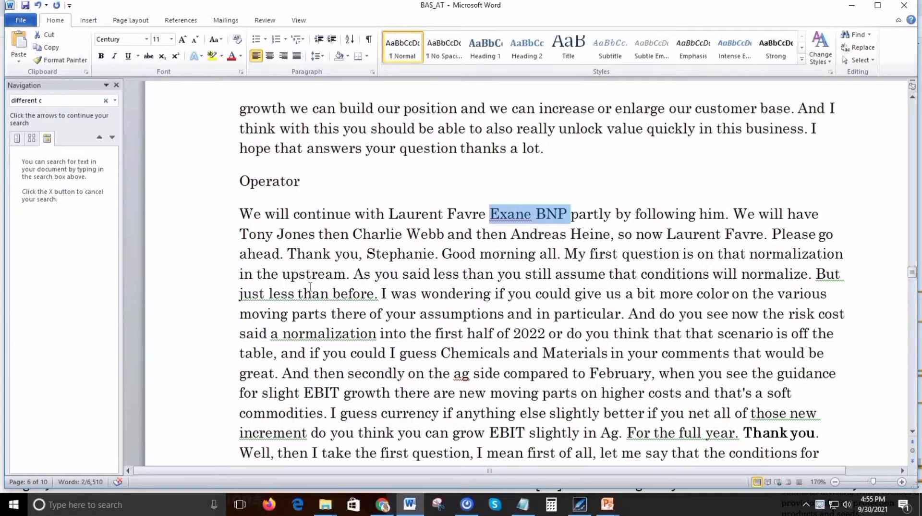
key("ctrl+v")
key("ctrl")
key("t")
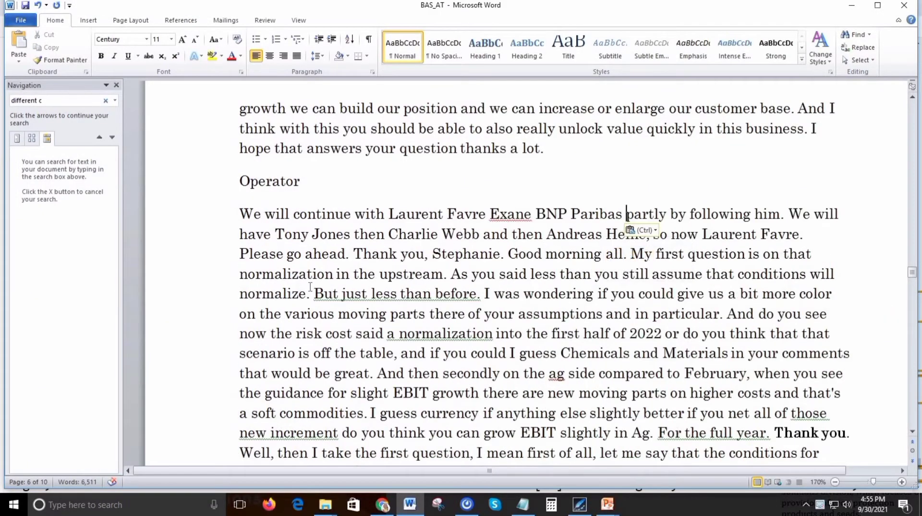
Put a semicolon after "Exane BNP Paribas" and delete the misheard words "partly by".
key("BackSpace")
type(";")
key("ctrl+shift+Right")
key("ctrl+shift+Right")
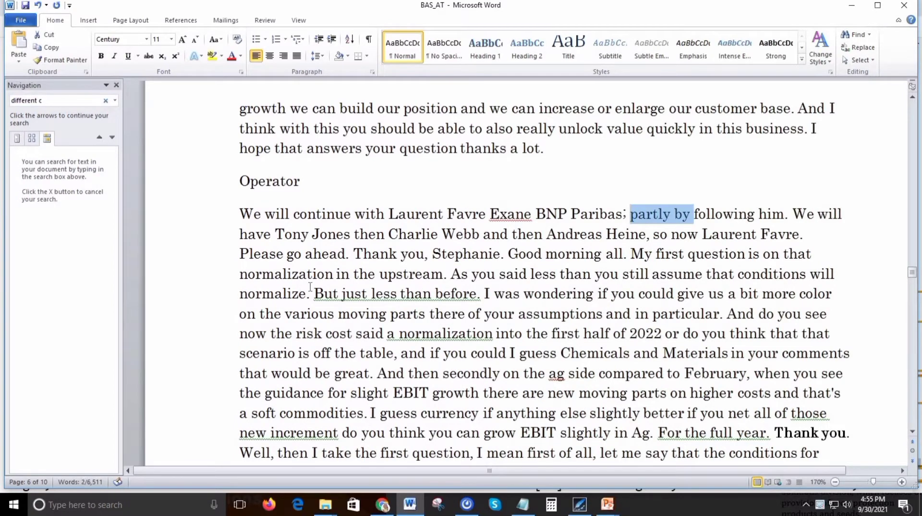
key("Delete")
Join "following him" and "We will have" into one sentence with a comma and a lowercase "we".
key("ctrl+Right")
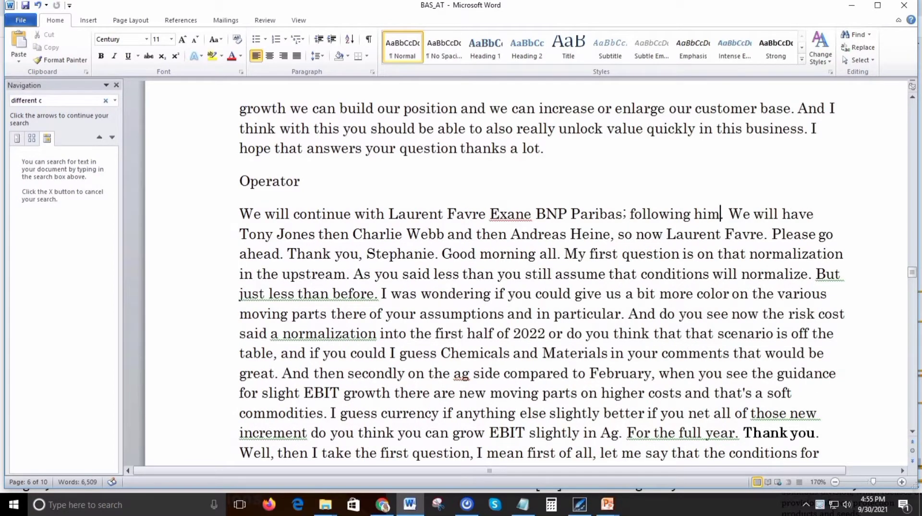
type(", we")
key("ctrl+shift+Right")
key("ctrl+shift+Right")
key("Delete")
key("ctrl+Right")
key("ctrl+Right")
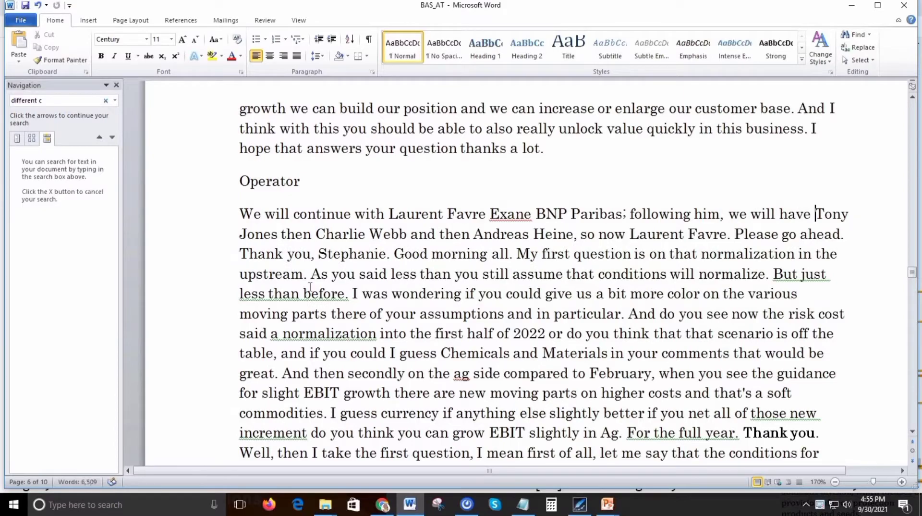
Look up the full name of the analyst mentioned after "we will have" in the reference file in Chrome.
key("ctrl+shift+Right")
key("ctrl+shift+Right")
key("alt+Tab")
key("ctrl+f")
key("ctrl+v")
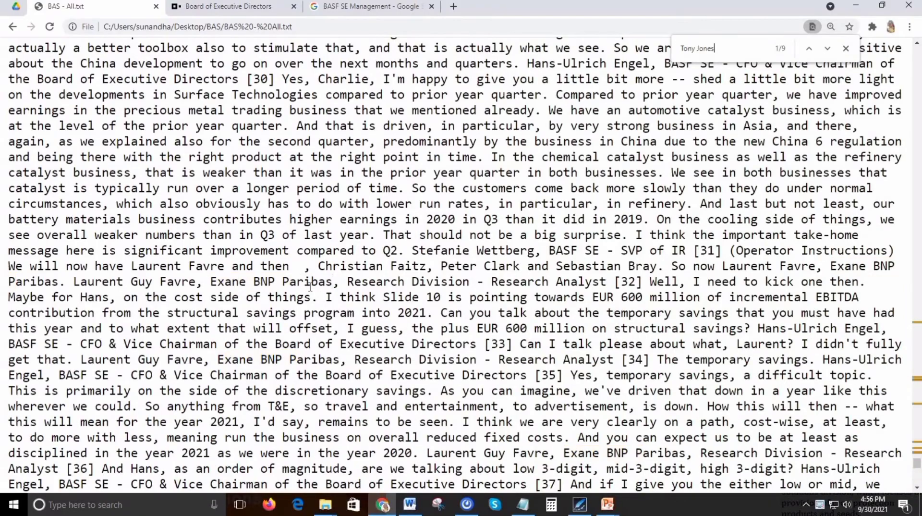
key("Return")
key("Return")
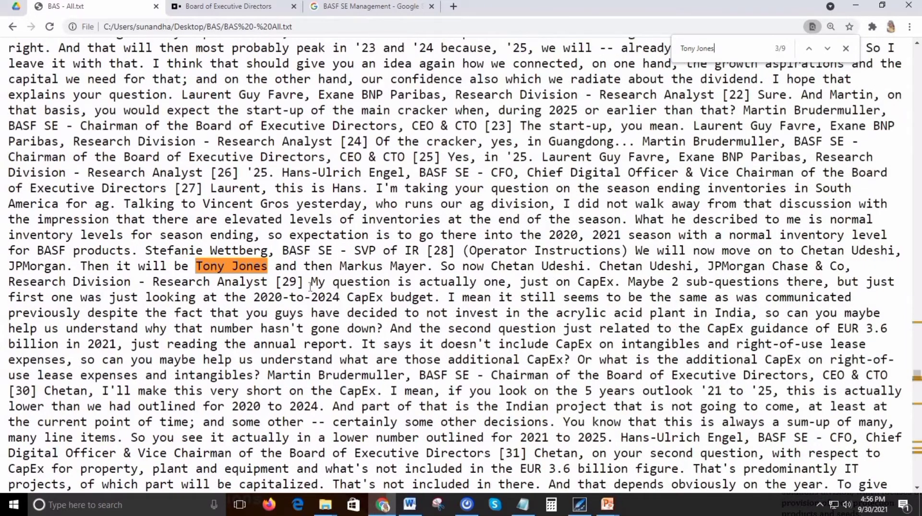
key("Return")
Add a semicolon in the Word transcript after the analyst's name that follows "we will have".
key("alt+Tab")
key("Right")
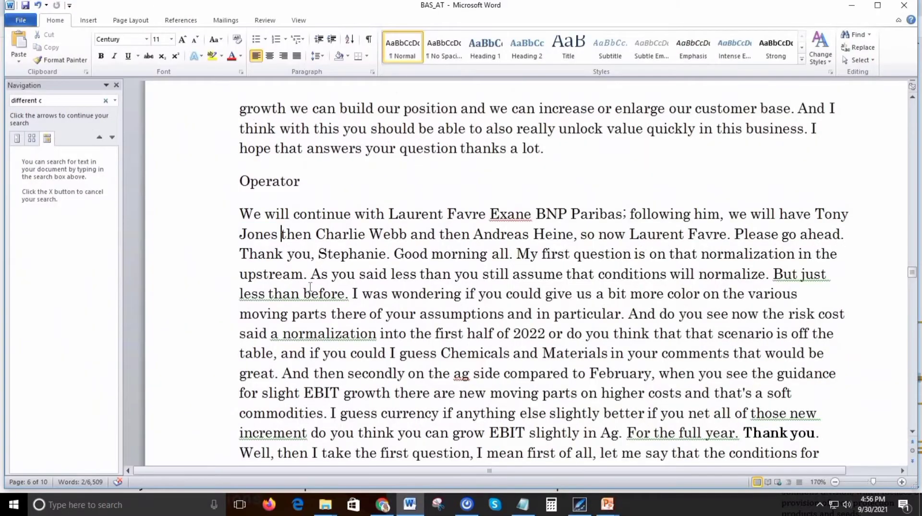
key("BackSpace")
type(";")
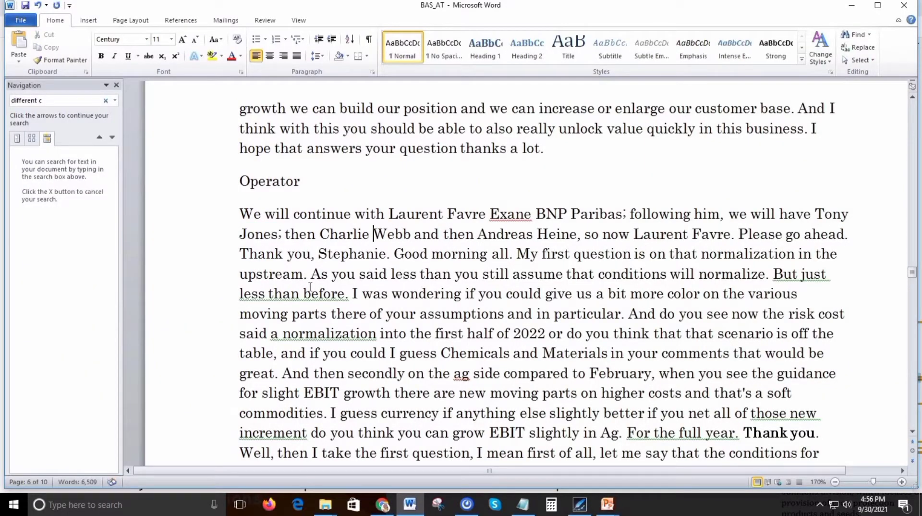
Look up the full name of the analyst mentioned between "then" and "and then" in the reference file, going through its occurrences.
key("ctrl+Right")
key("ctrl+shift+Right")
key("ctrl+shift+Right")
key("Right")
key("alt+Tab")
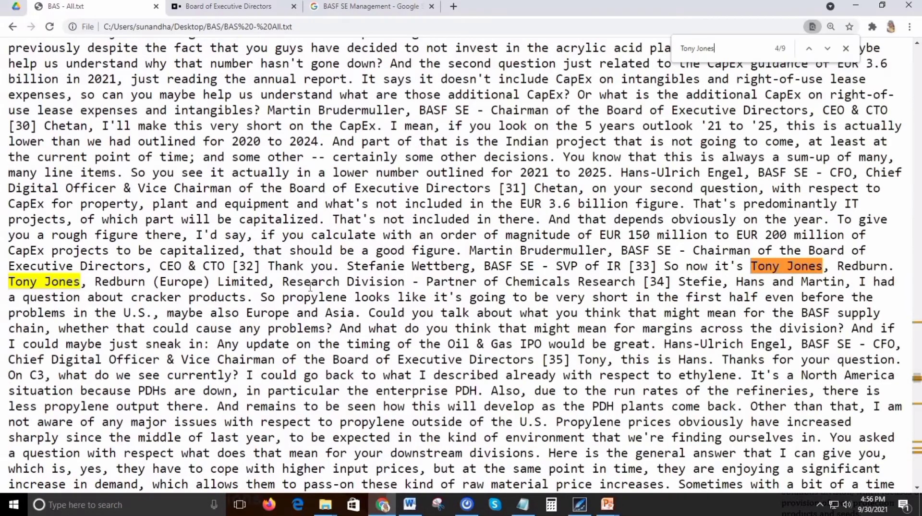
key("ctrl+f")
key("ctrl+v")
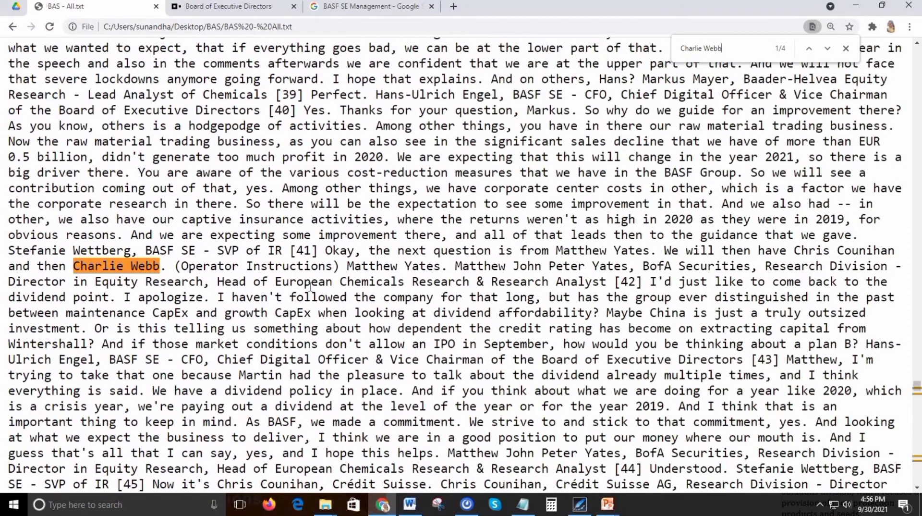
key("Return")
key("Return")
key("Return")
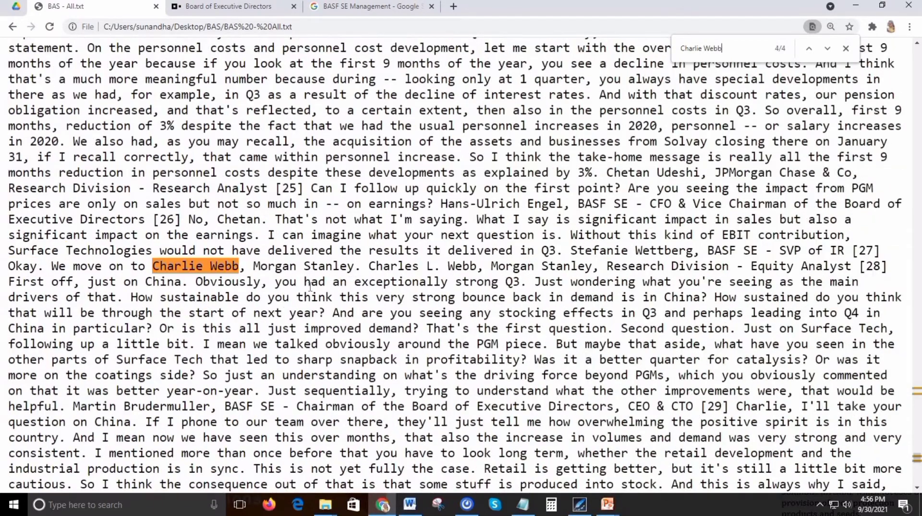
Copy the name of the last analyst in the operator's list, after "and then", and search the reference file for it.
key("alt+Tab")
key("Right")
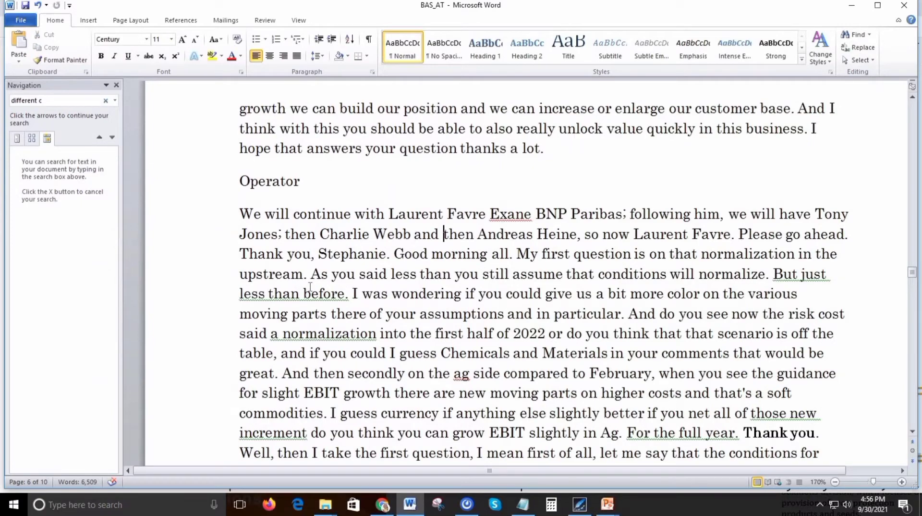
key("ctrl+shift+Right")
key("ctrl+shift+Right")
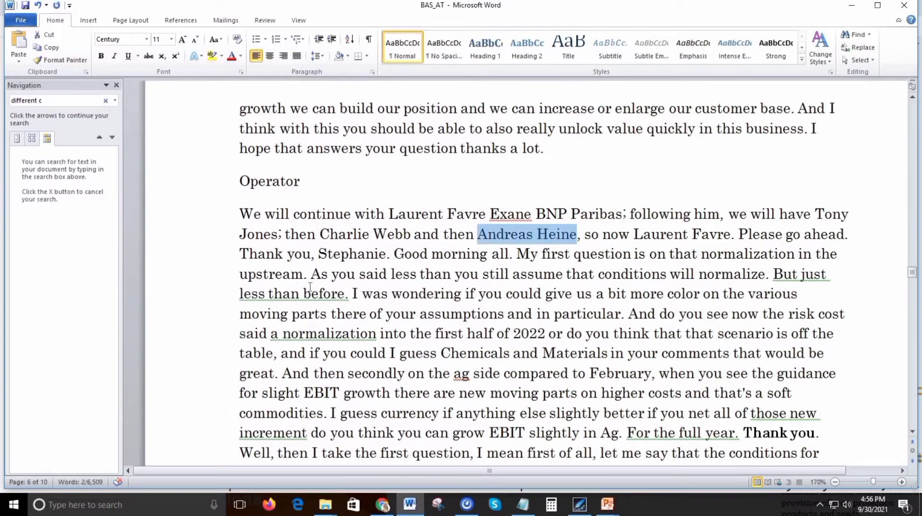
key("ctrl+c")
key("alt+Tab")
key("ctrl+f")
key("ctrl+v")
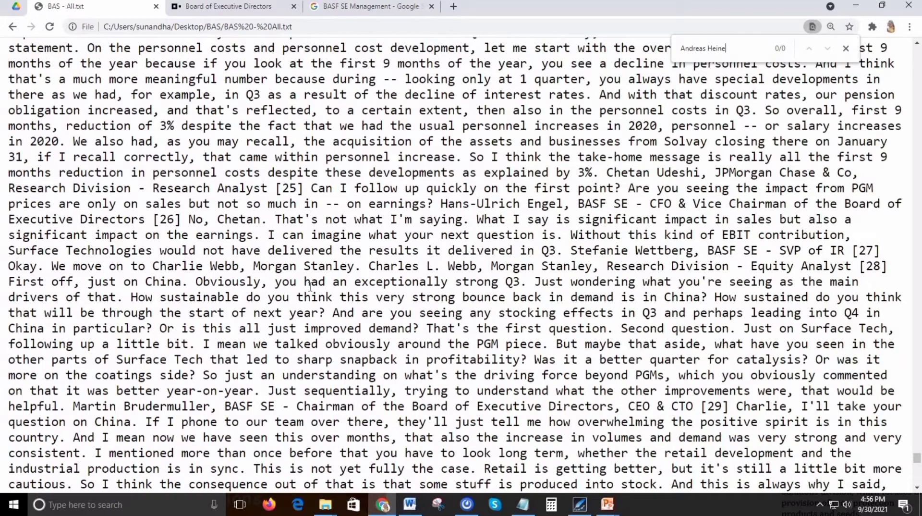
Search Google for the copied name of the last analyst in the operator's list together with analyst, "BASF".
left_click(346, 7)
left_click_drag(220, 66, 78, 67)
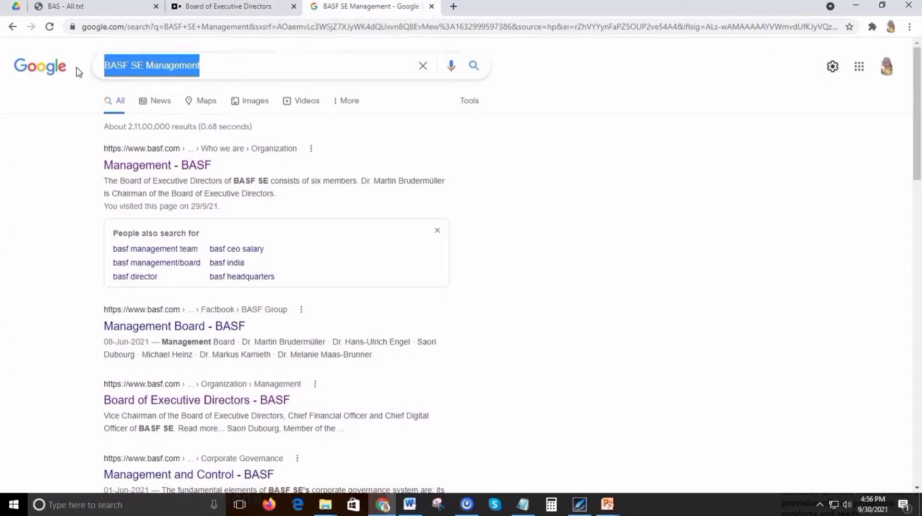
key("ctrl+v")
type(", an")
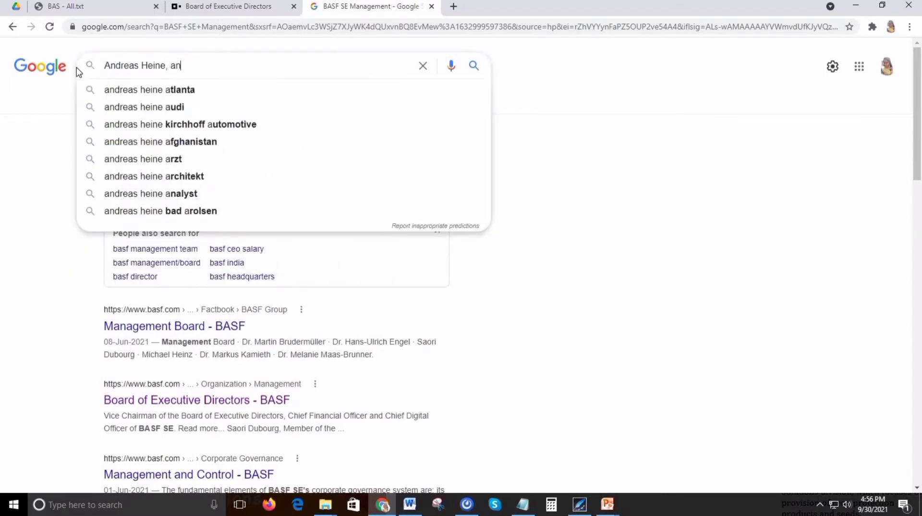
type("alyst,")
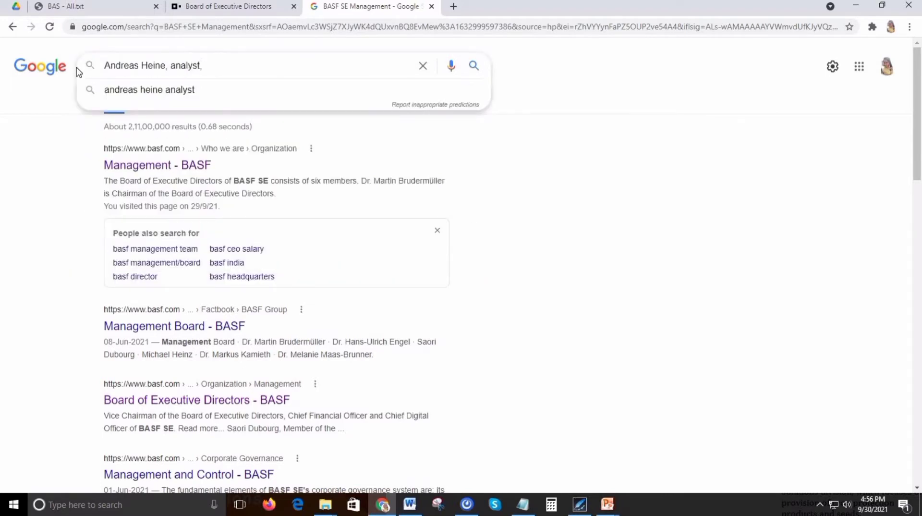
type(" \"BASF")
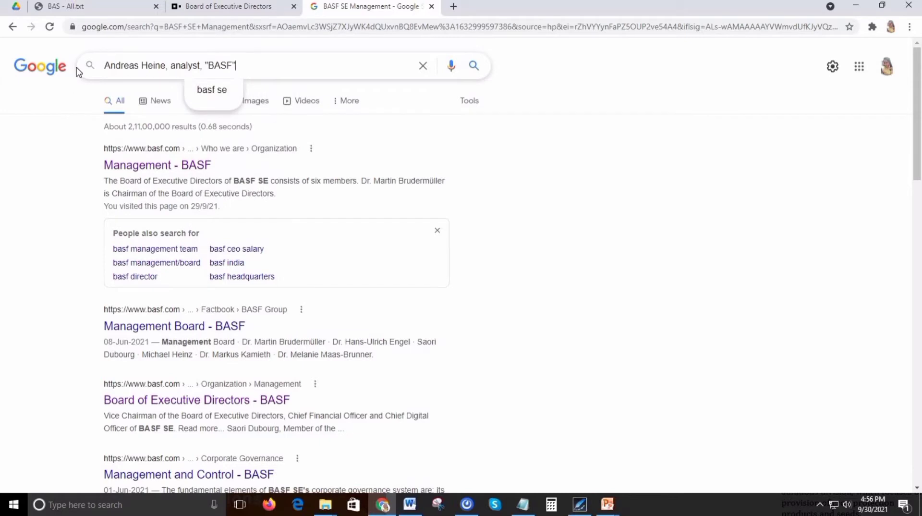
key("Return")
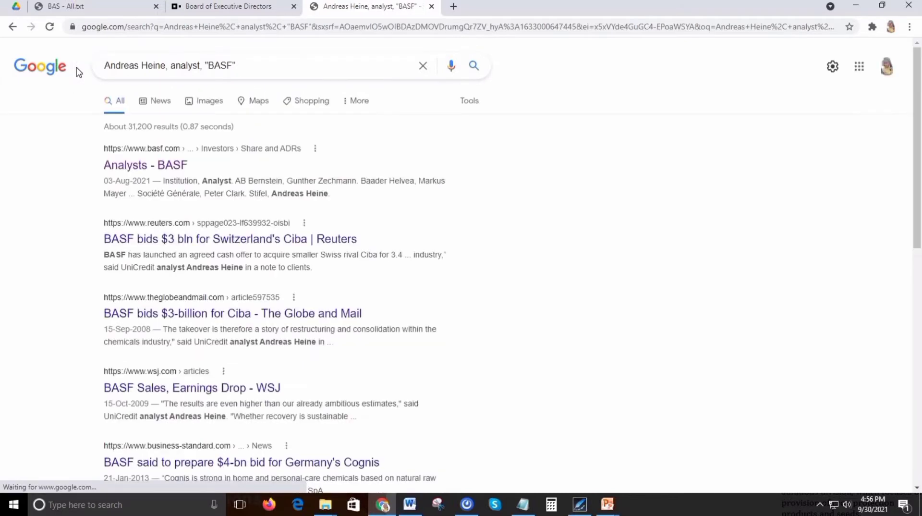
Open the "Analysts - BASF" result in its own tab, find the analyst's name on the page and copy it.
middle_click(144, 168)
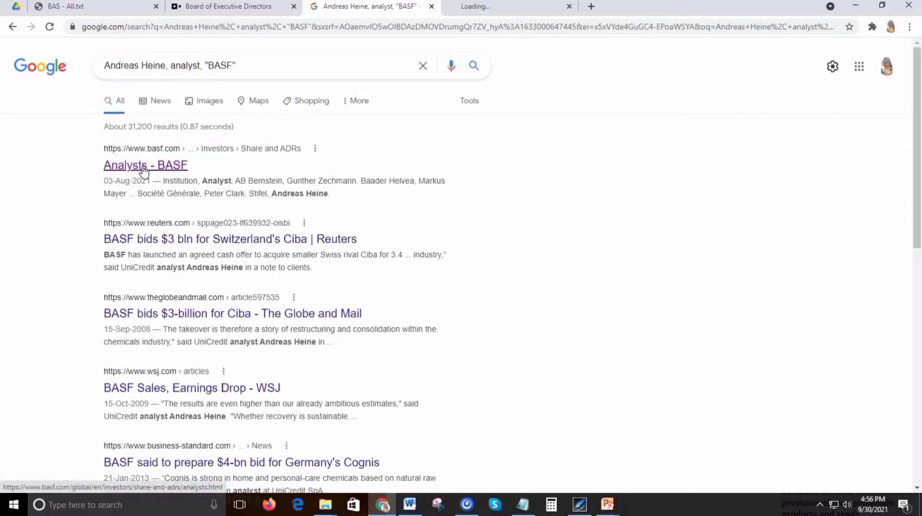
left_click(478, 7)
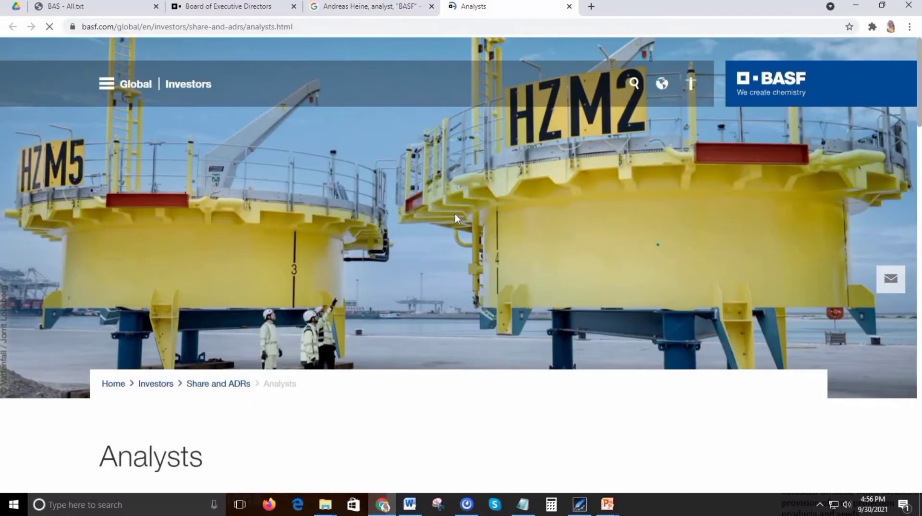
scroll(455, 215, "down", 9)
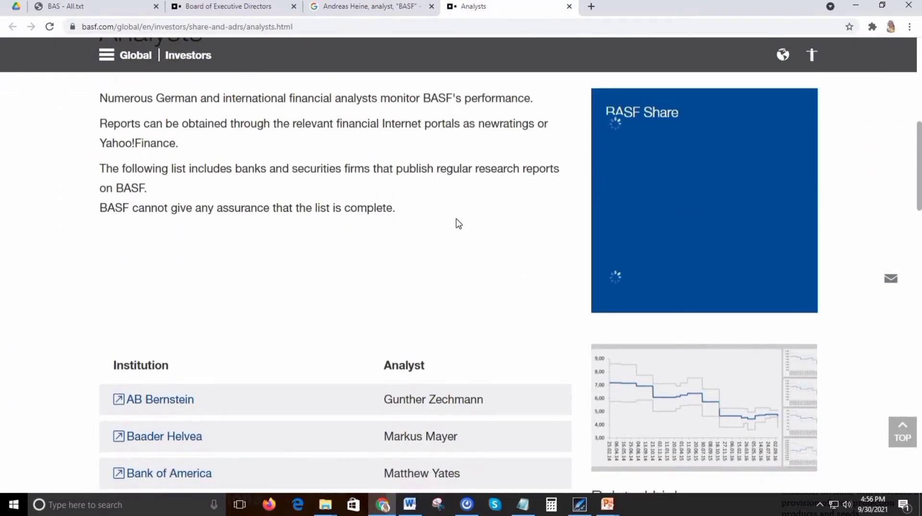
scroll(459, 224, "down", 4)
key("ctrl+f")
key("ctrl+v")
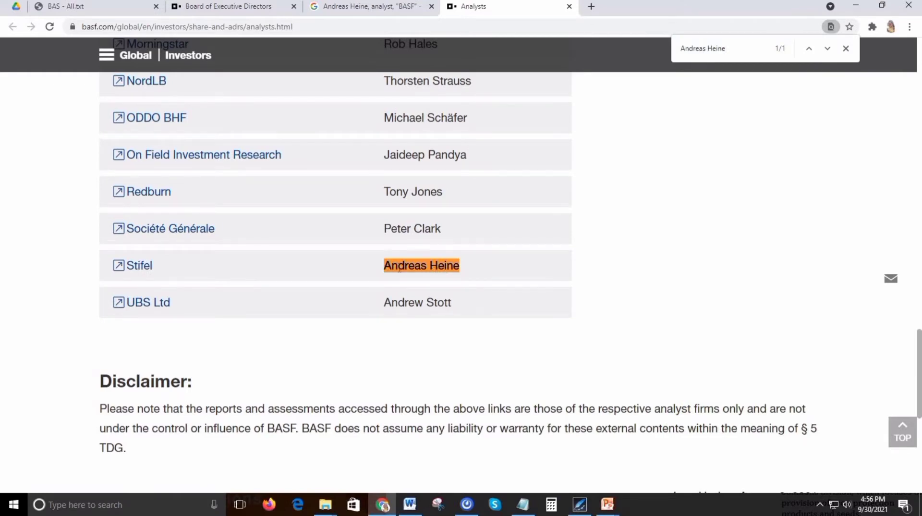
left_click_drag(385, 272, 464, 272)
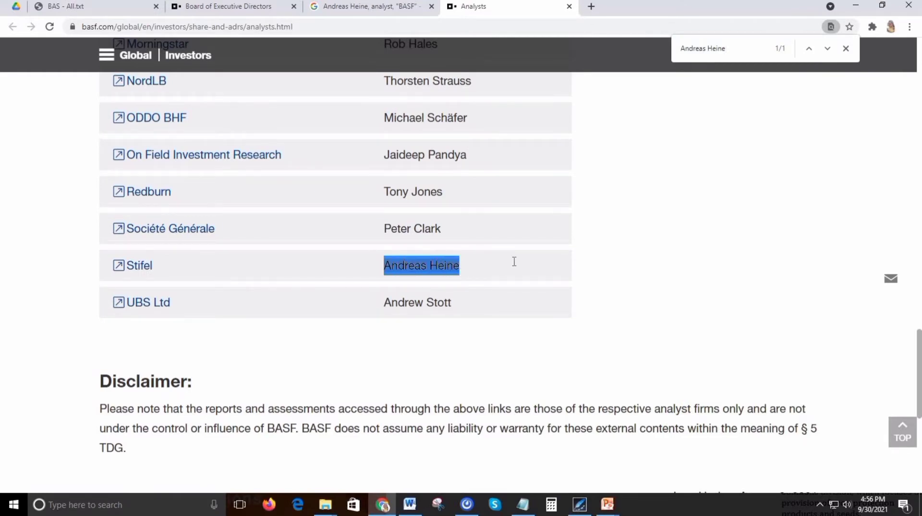
Switch to Word and paste the copied analyst's name after "and then" in the operator's list, matching the surrounding text formatting.
key("alt+Tab")
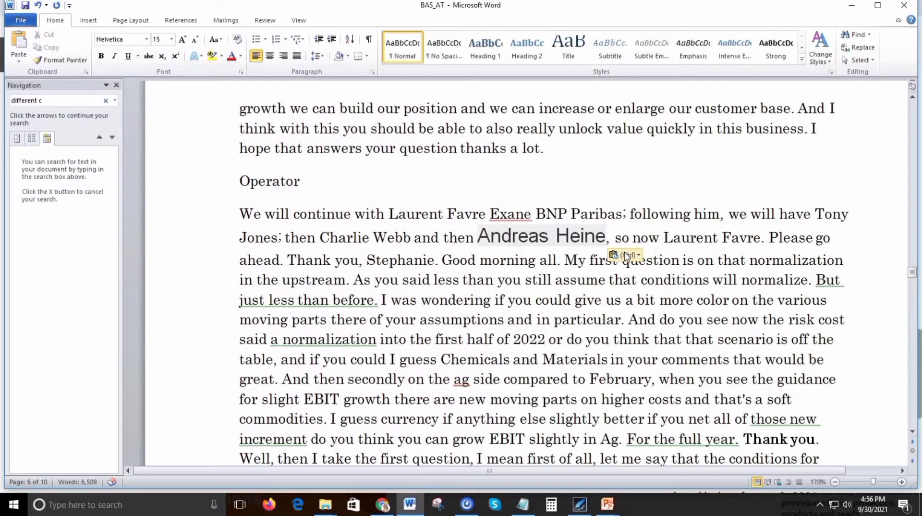
left_click(624, 254)
left_click(652, 283)
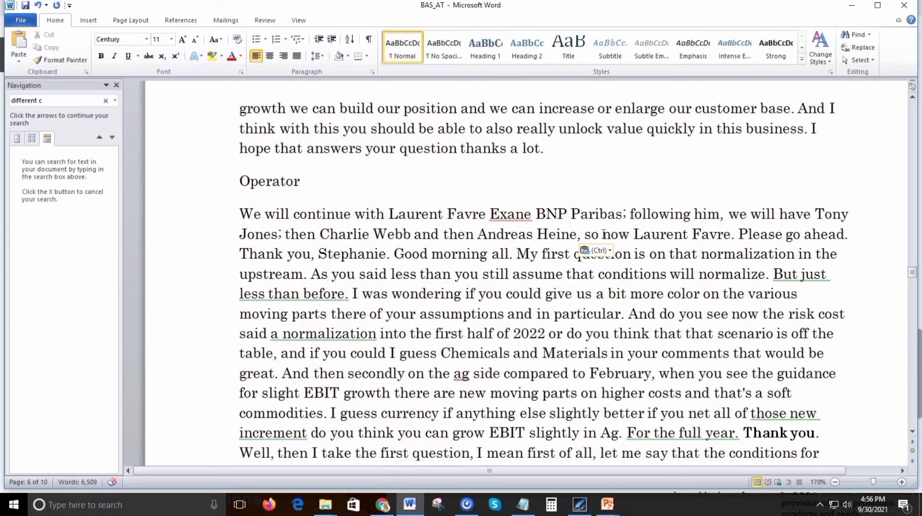
left_click(596, 250)
left_click(623, 278)
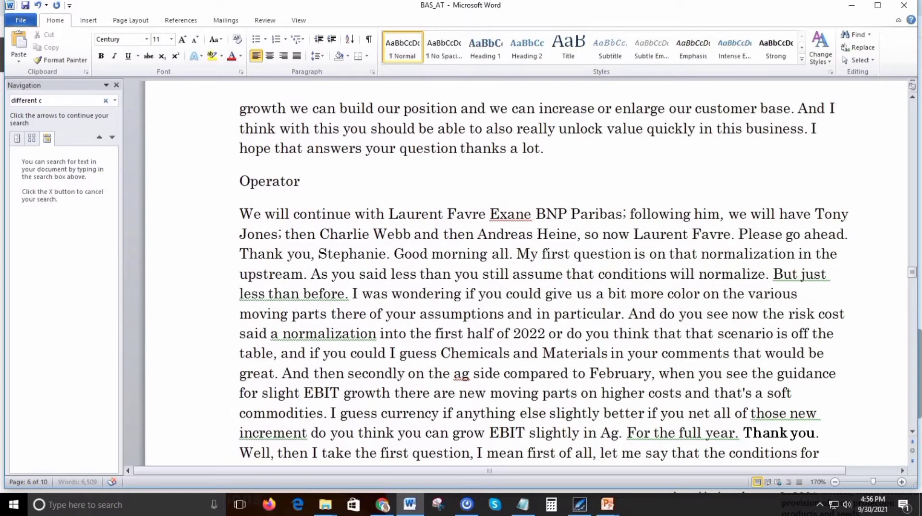
End the operator's sentence with a period after the last analyst's name and start a new sentence with "So now".
key("BackSpace")
key("BackSpace")
type(". Sop")
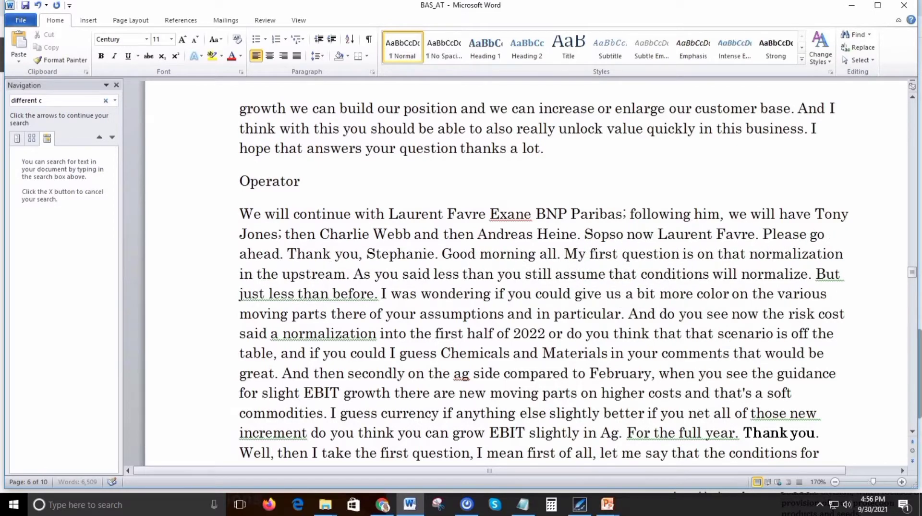
key("ctrl+shift+Right")
key("BackSpace")
key("BackSpace")
key("BackSpace")
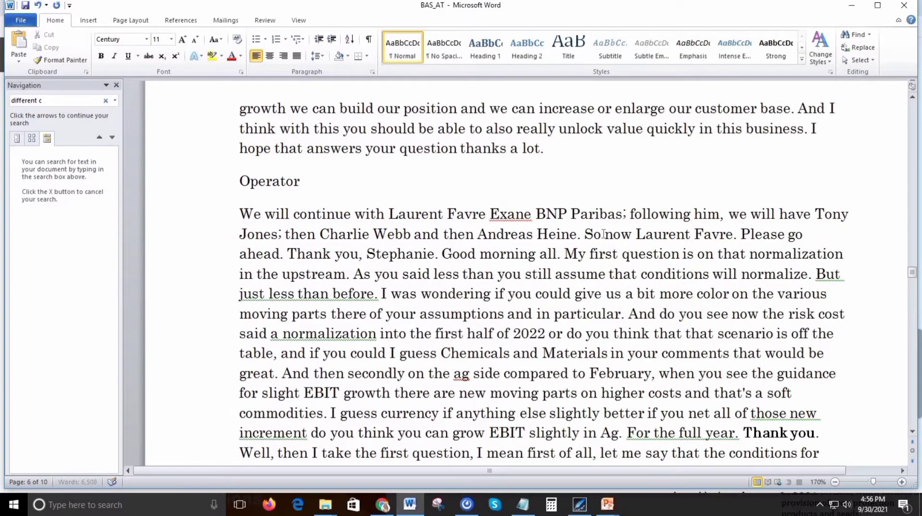
Join the analyst's name after "So now" to the following request with a comma, making it read "please go ahead".
key("ctrl+shift+Right")
key("ctrl+shift+Right")
key("Right")
type(",")
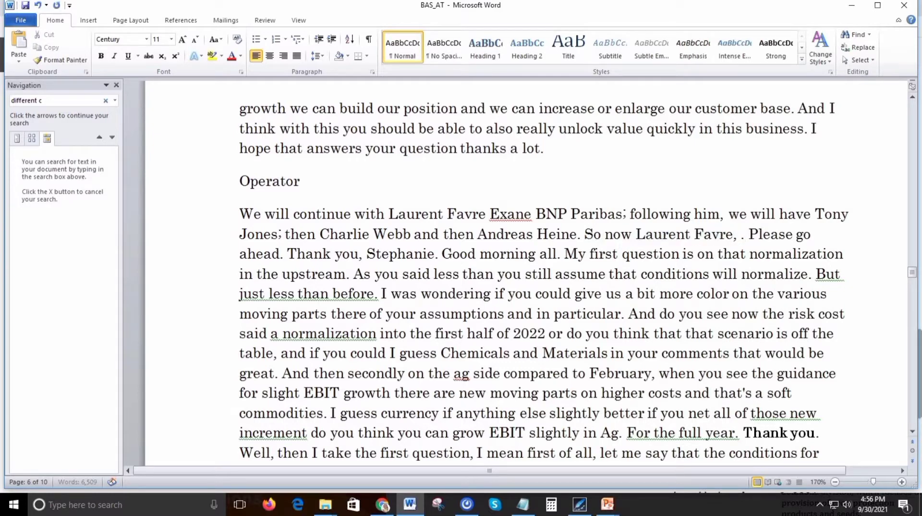
key("Delete")
key("Delete")
type("p")
key("Delete")
key("ctrl+Right")
key("ctrl+Right")
key("ctrl+Right")
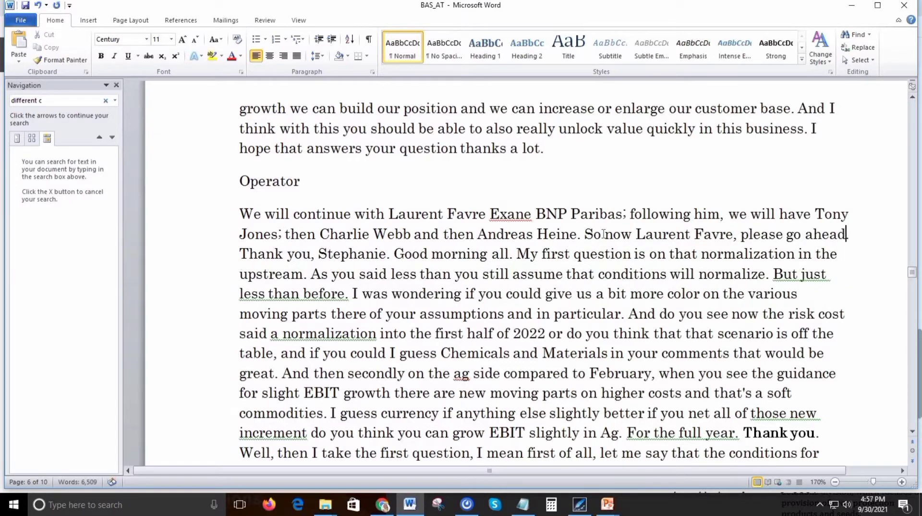
Start a new paragraph after "please go ahead." and add a speaker line with the analyst's name followed by "– Exane PNP Parbas".
type(".")
key("Return")
key("ctrl+v")
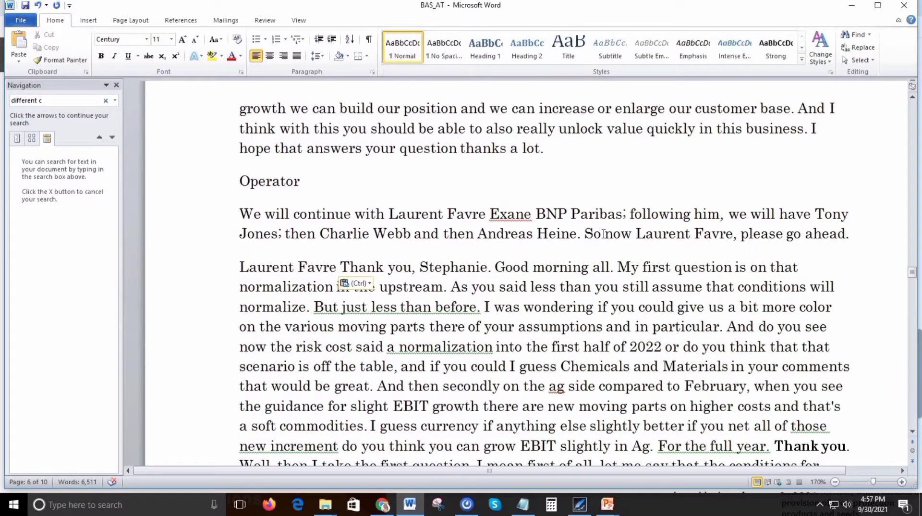
type("- Exane P")
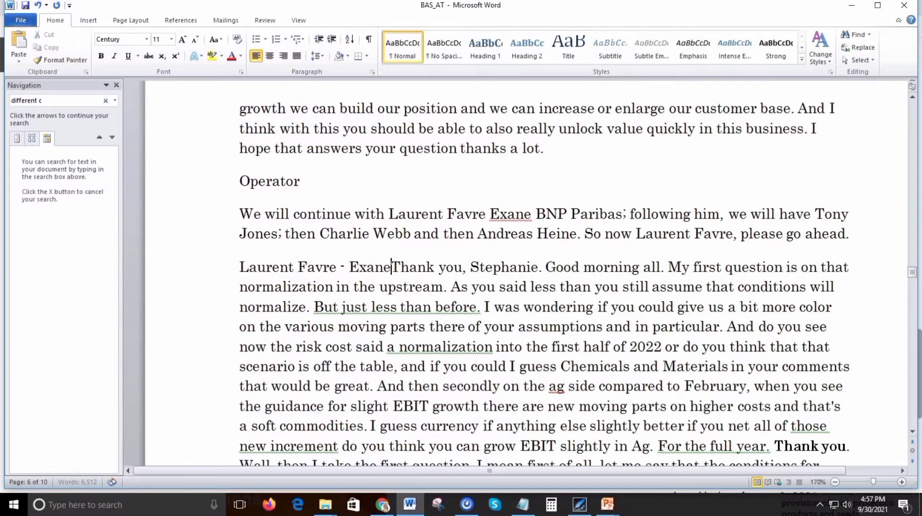
type("NP B")
key("BackSpace")
type("P")
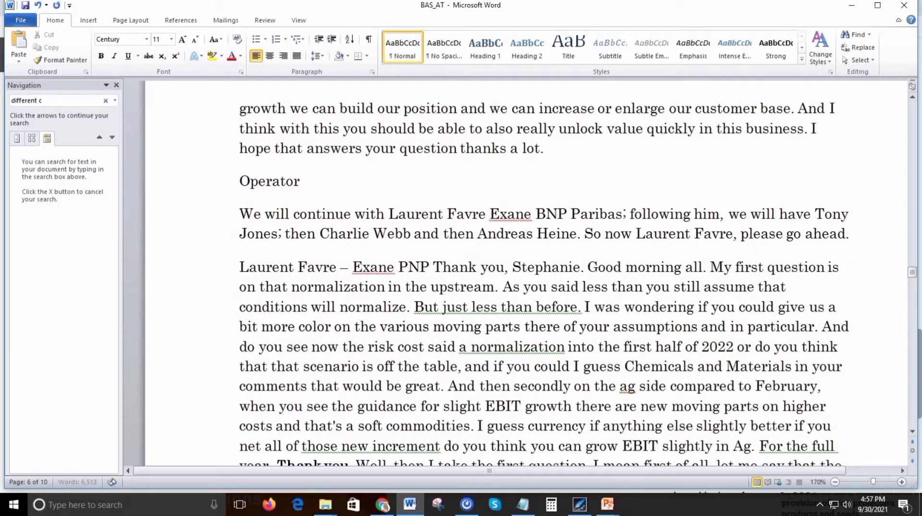
type("arbas")
key("Return")
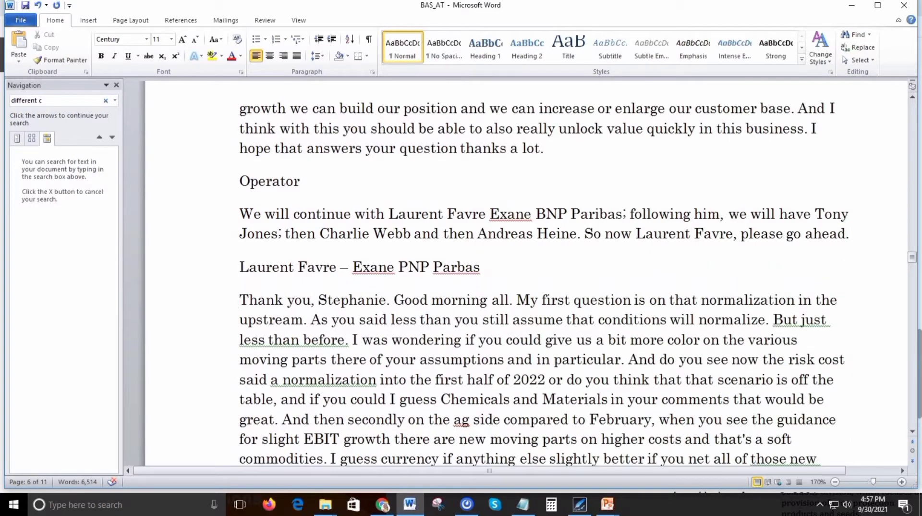
Change the opening of the analyst's first remark below the new speaker line to "And thank you".
type("And")
key("Delete")
type("t")
key("ctrl+Right")
key("ctrl+Right")
key("ctrl+Right")
key("ctrl+Right")
key("ctrl+Right")
key("ctrl+Right")
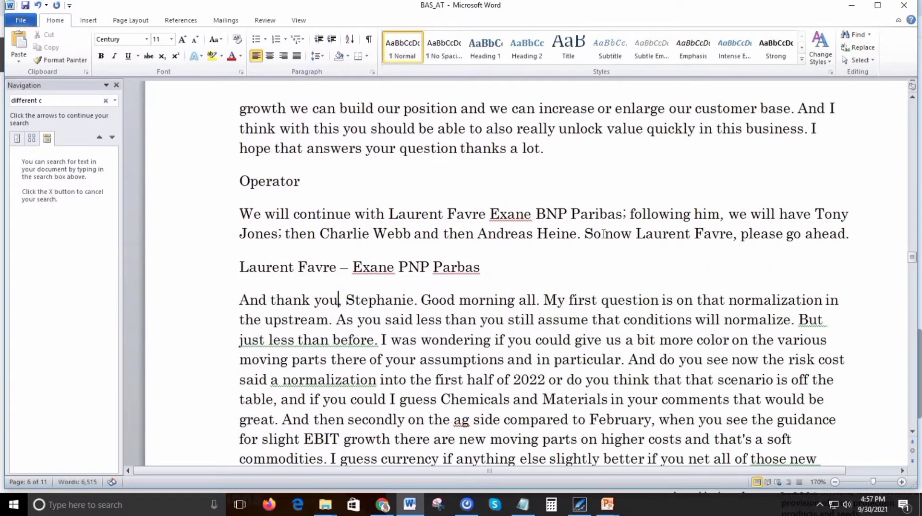
key("ctrl+Right")
key("ctrl+Right")
key("ctrl+Right")
key("ctrl+Right")
key("ctrl+Right")
key("ctrl+Right")
key("ctrl+Right")
key("ctrl+Right")
key("ctrl+Right")
key("ctrl+Right")
key("ctrl+Right")
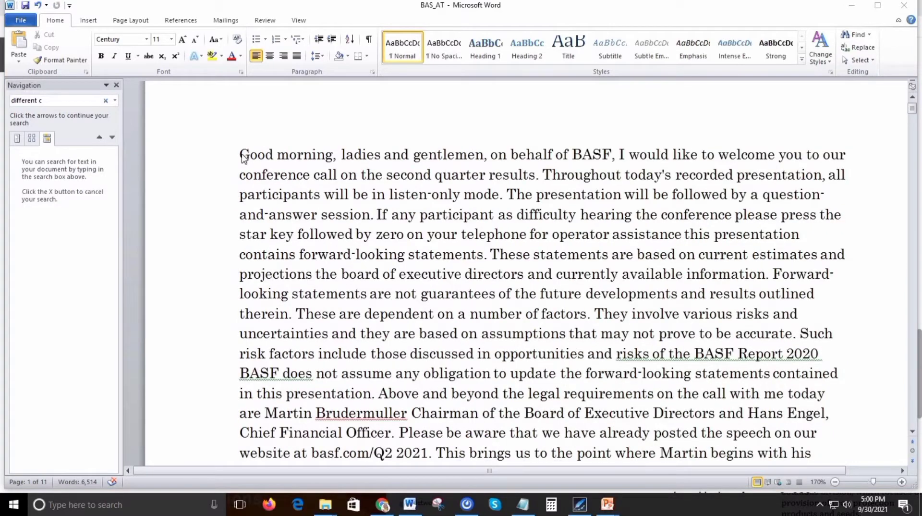
Insert an "Operator" speaker line above the opening paragraph at the very beginning of the transcript.
left_click(242, 155)
type("Operator")
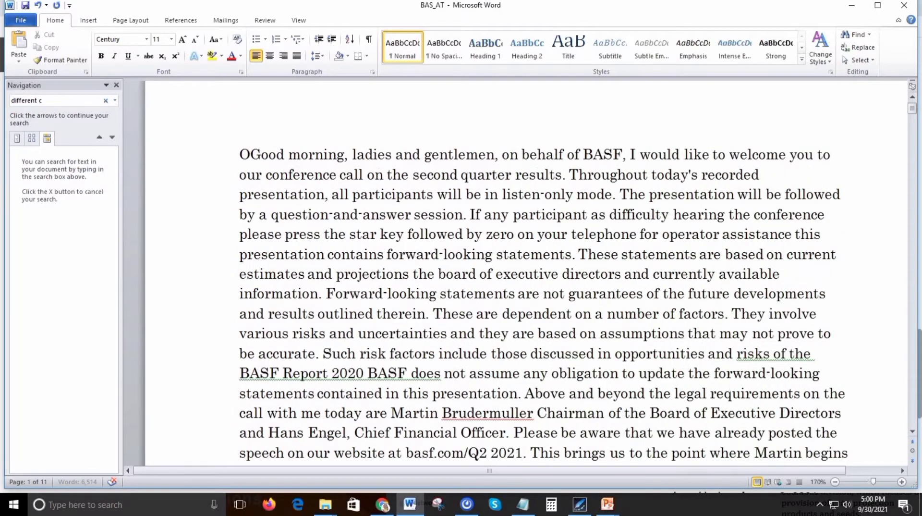
key("Return")
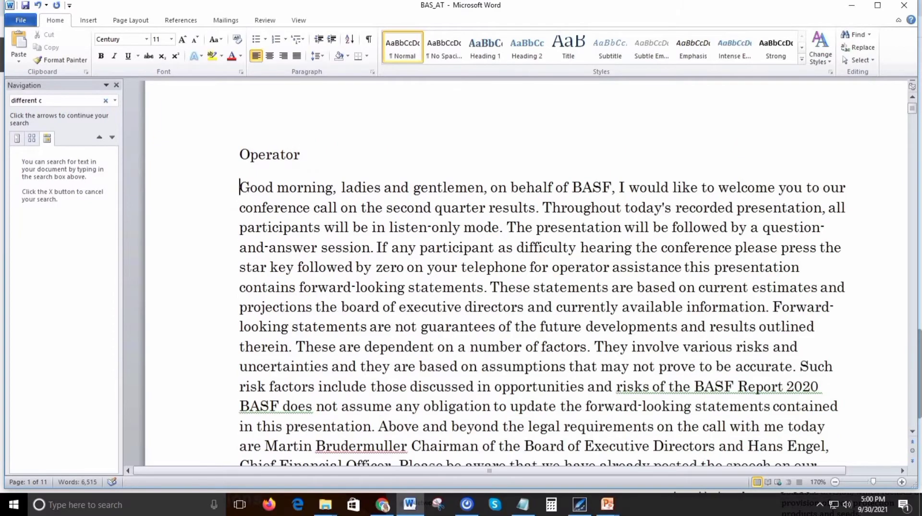
Split the paragraph before "The next is" and insert an "Operator" speaker line above that introduction of the Kepler Cheuvreux analyst.
scroll(467, 292, "down", 7)
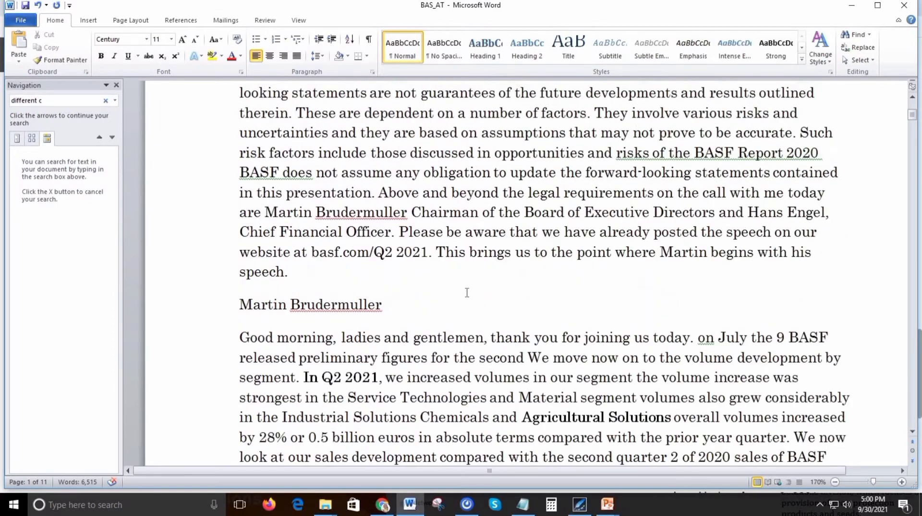
scroll(467, 292, "down", 6)
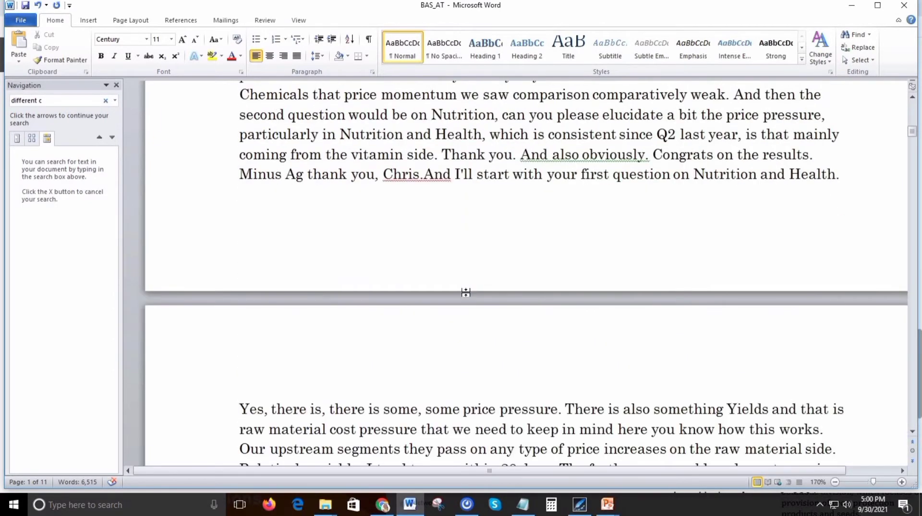
scroll(466, 292, "up", 2)
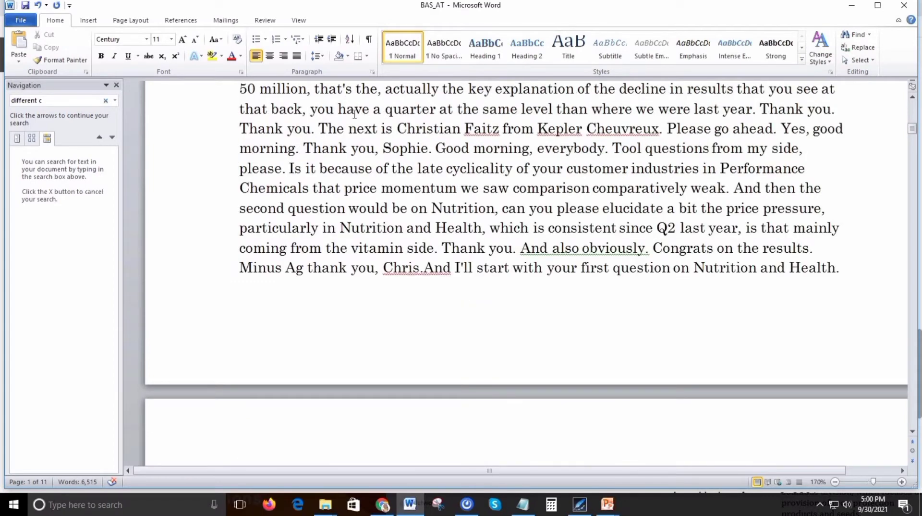
key("Return")
type("Operato")
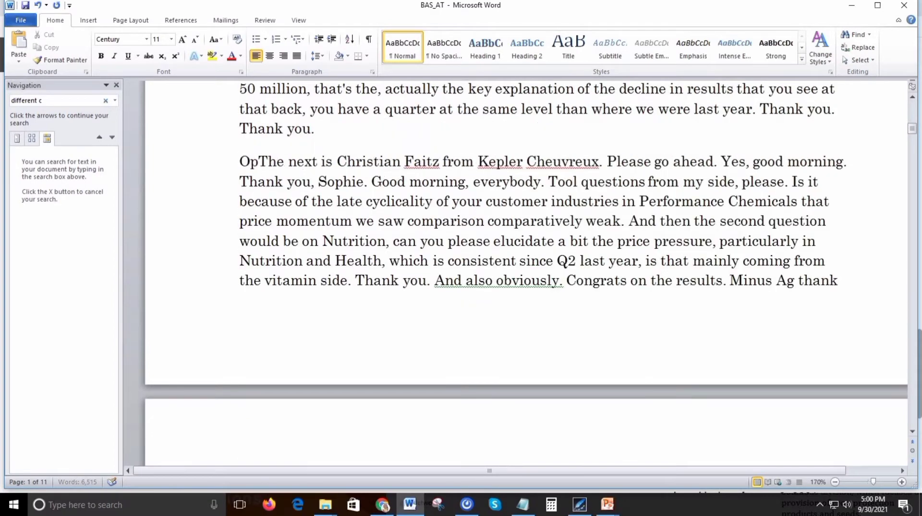
type("r")
key("Return")
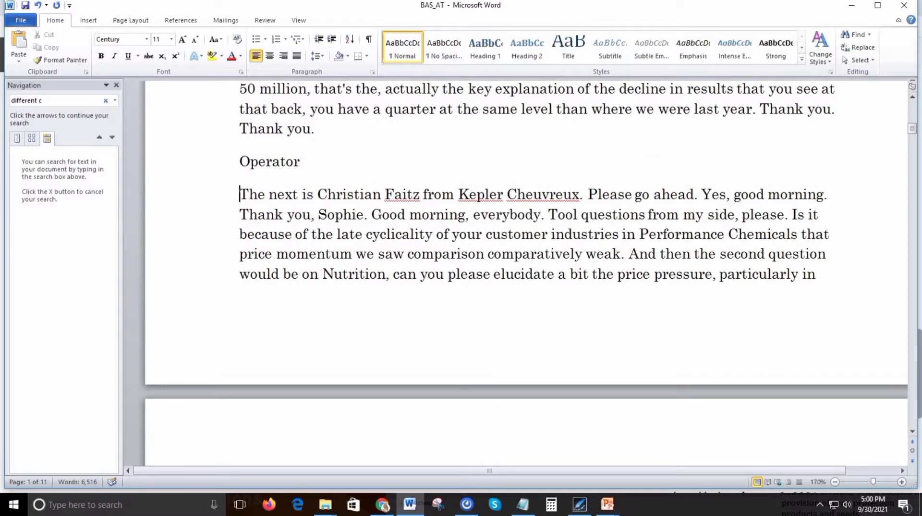
key("Up")
key("shift+Down")
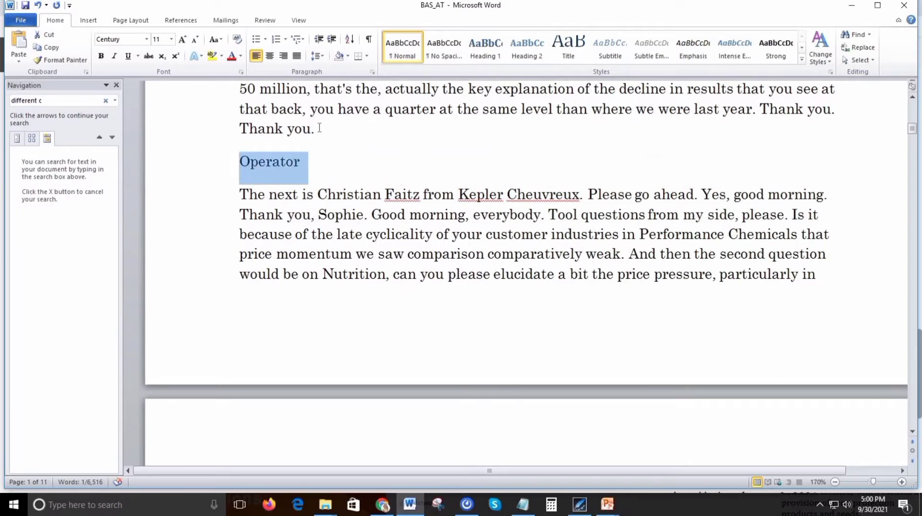
left_click(344, 201)
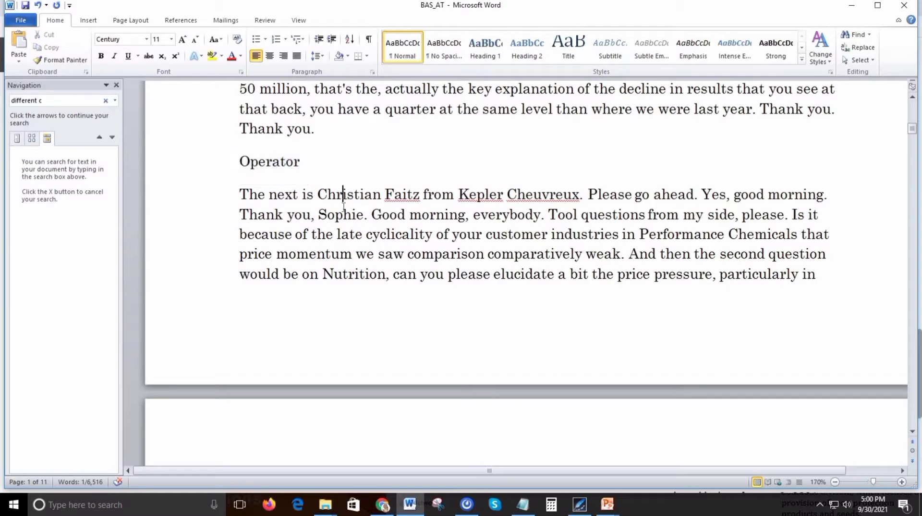
Replace the speaker line above "Good morning, ladies and gentlemen, thank you for joining us today" with "Unidentified Speaker".
scroll(344, 207, "up", 5)
scroll(343, 212, "up", 3)
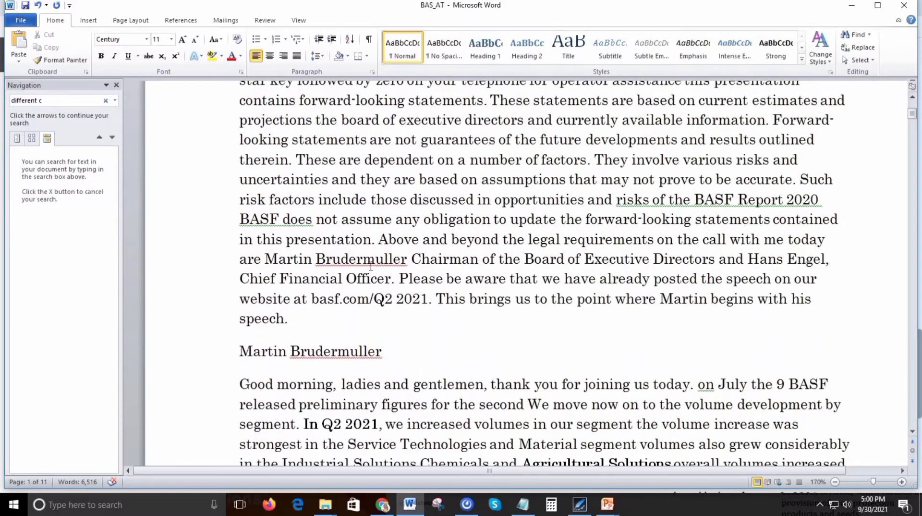
left_click_drag(391, 351, 260, 346)
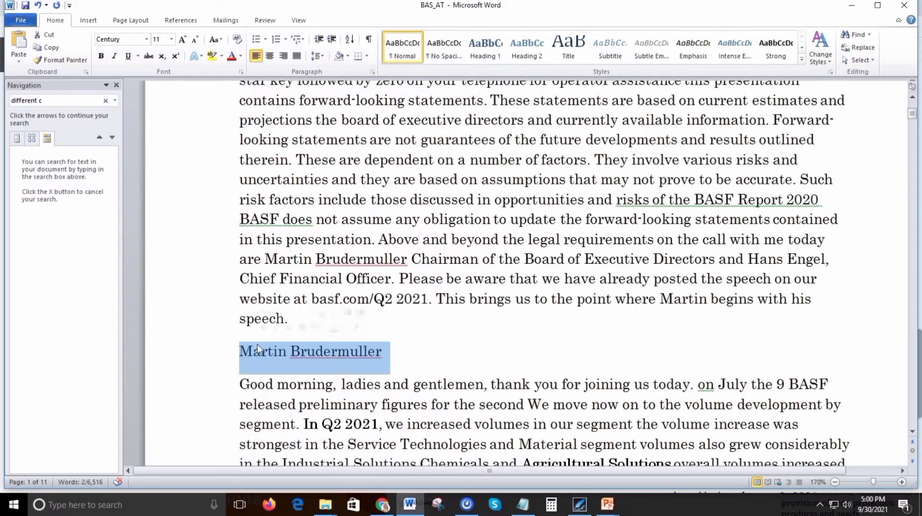
key("Delete")
key("Delete")
type("Unidentified Speaker")
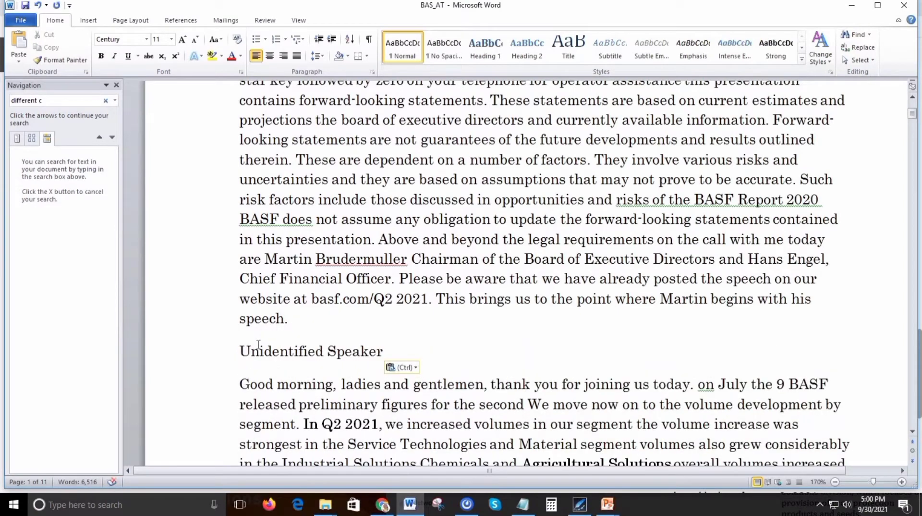
Split the paragraph after "Please go ahead." and insert an "Unidentified Participant" speaker line above "Yes, good morning.".
scroll(264, 346, "down", 6)
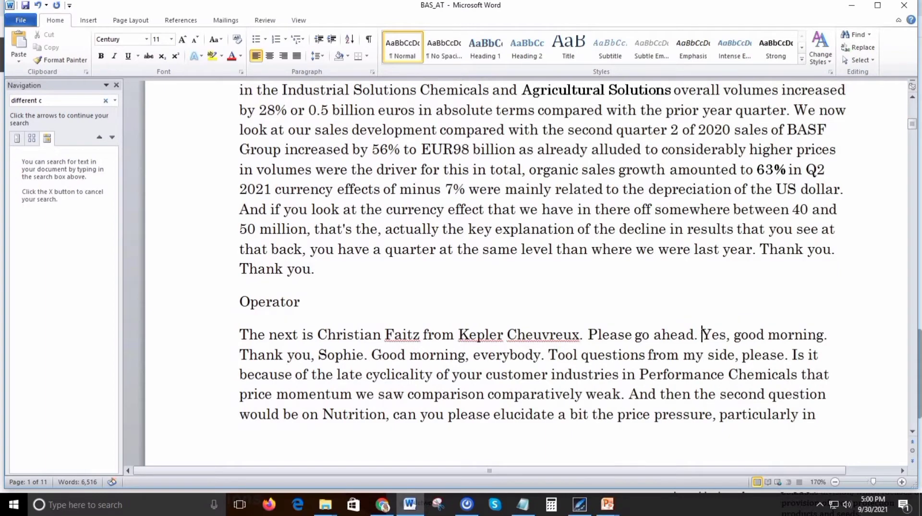
key("Return")
type("Unidentified Speaker")
key("ctrl+shift+Left")
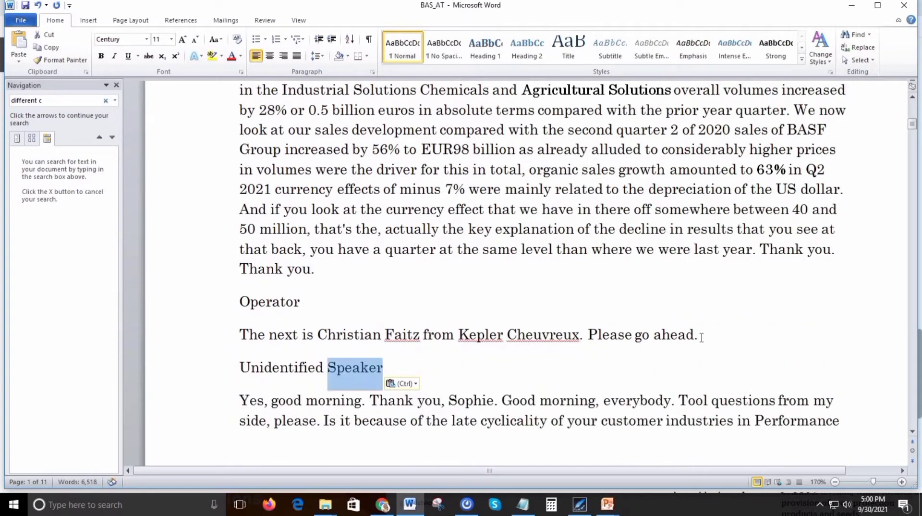
type("Participant")
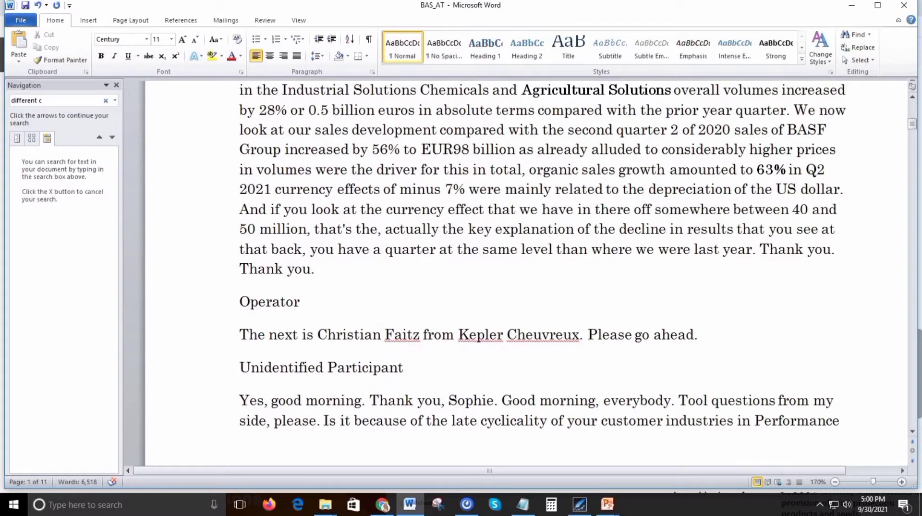
key("ctrl+shift+Left")
key("ctrl+shift+Left")
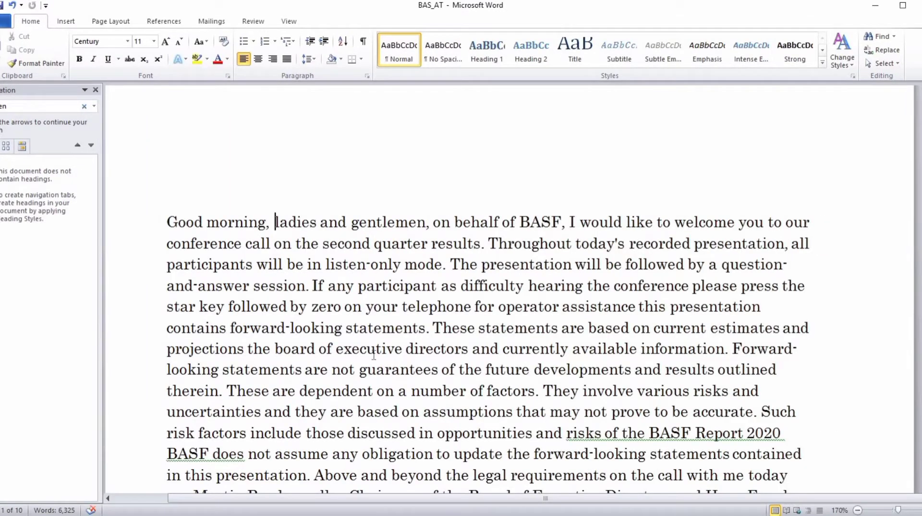
Copy "Industrial Solutions Chemicals" from the transcript and search Google in the browser for it.
scroll(373, 355, "down", 5)
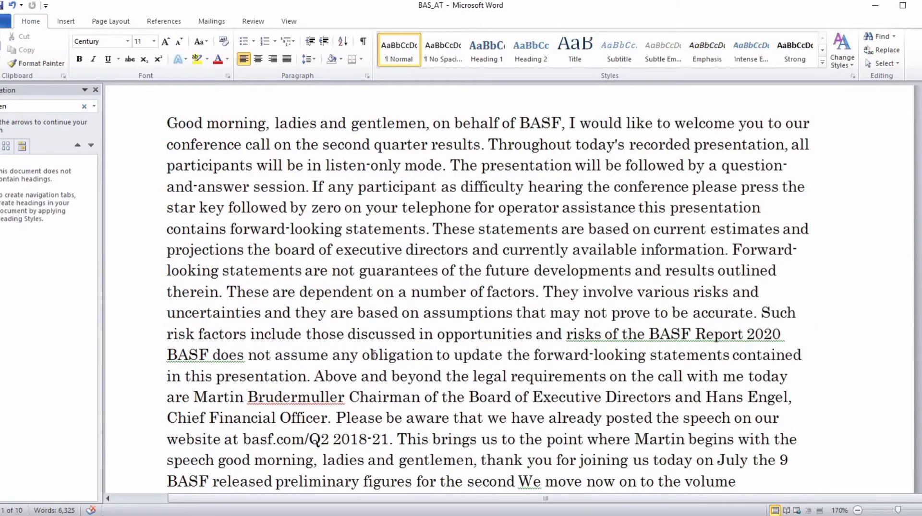
scroll(374, 356, "down", 2)
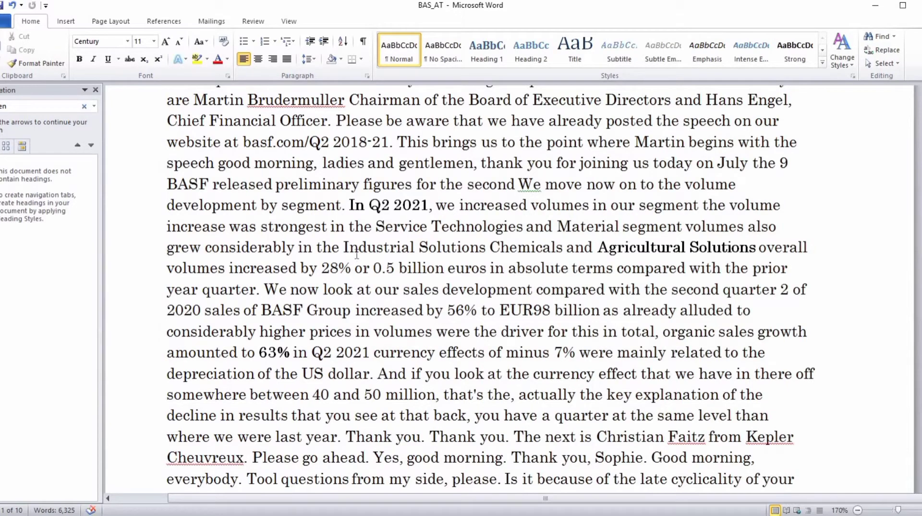
left_click_drag(345, 247, 525, 253)
key("ctrl+c")
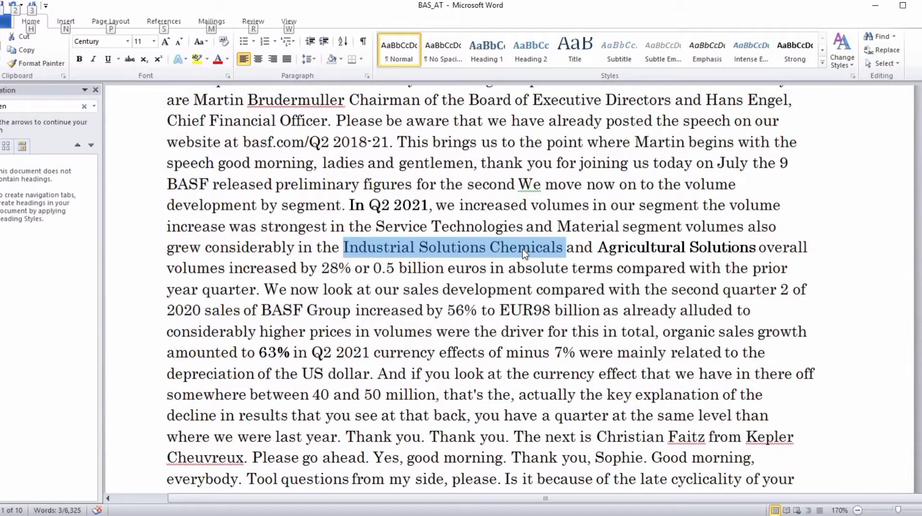
key("alt")
key("alt+Tab")
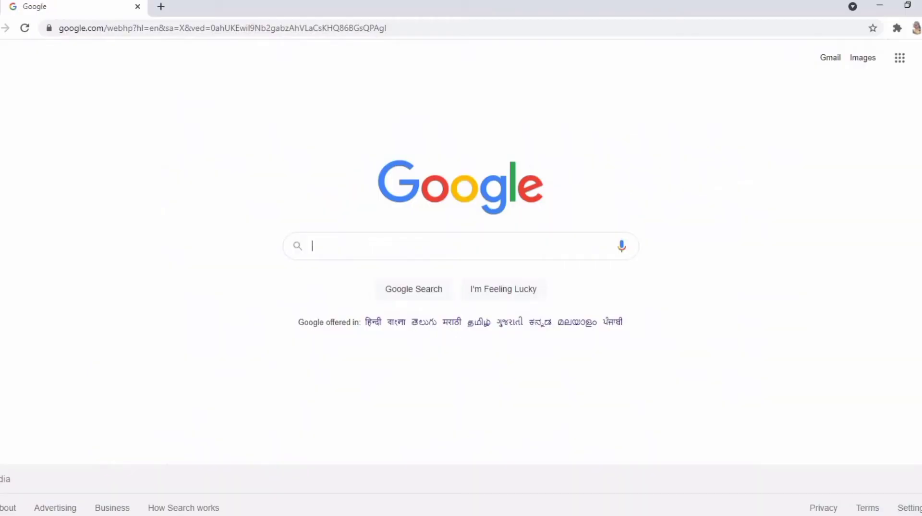
key("ctrl+v")
key("Return")
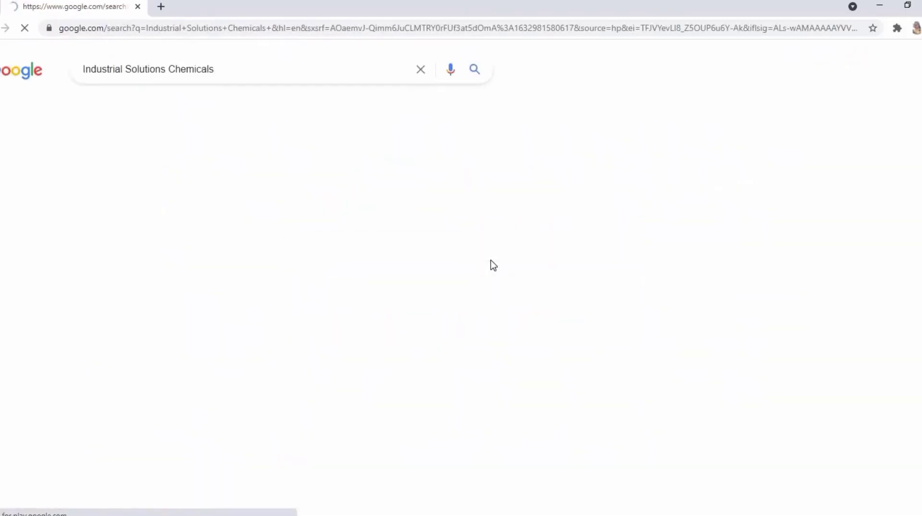
Add "BASF" in quotation marks to the web search, check the segment name in the first result, and return to the Word transcript.
left_click(275, 68)
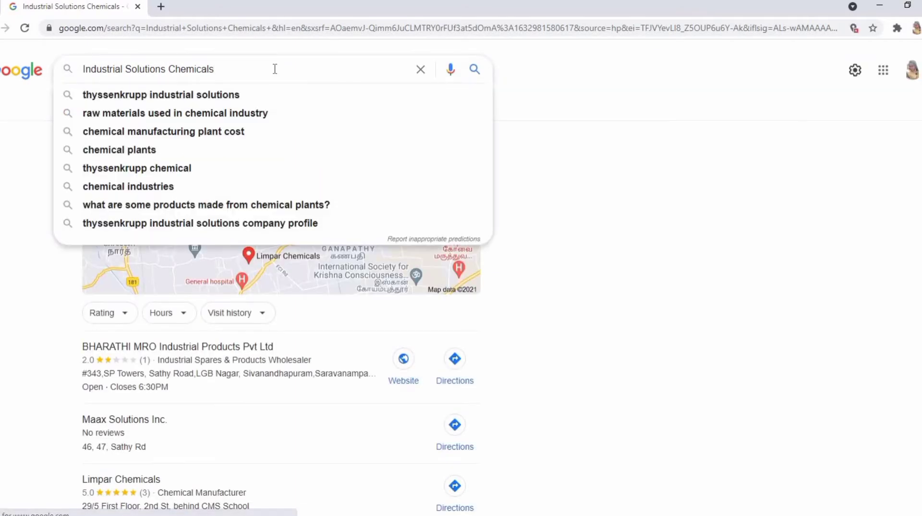
type("\"BASF")
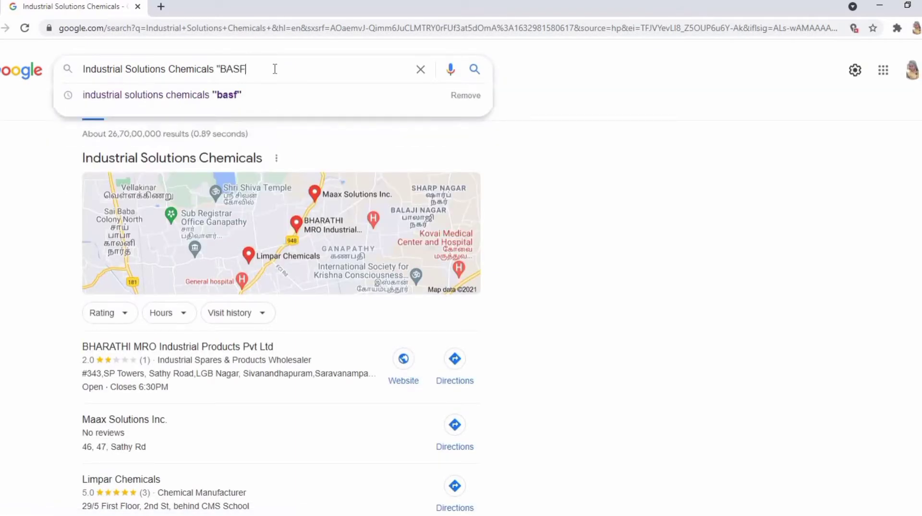
type("\"")
key("Return")
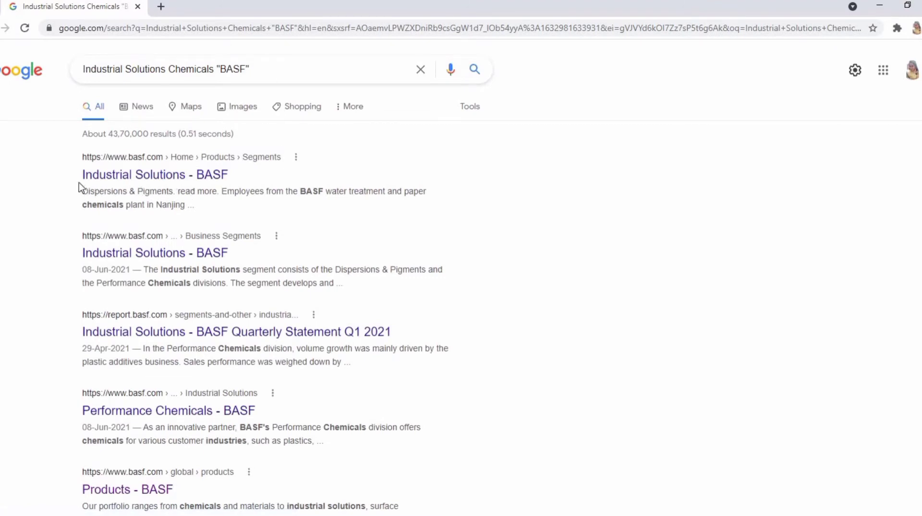
left_click_drag(82, 175, 187, 177)
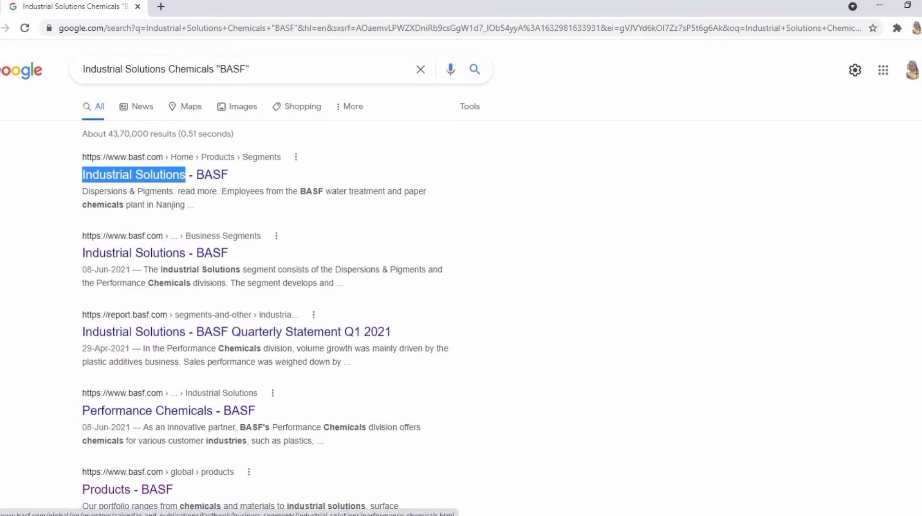
key("alt+Tab")
left_click(414, 394)
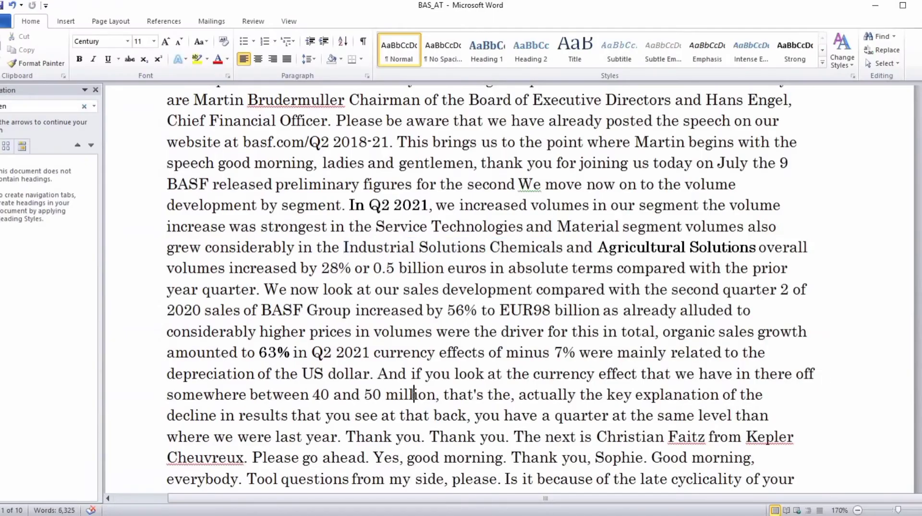
Find "Golden" in the transcript and examine the phrase "big investment in China in Golden isle".
key("ctrl+f")
type("en")
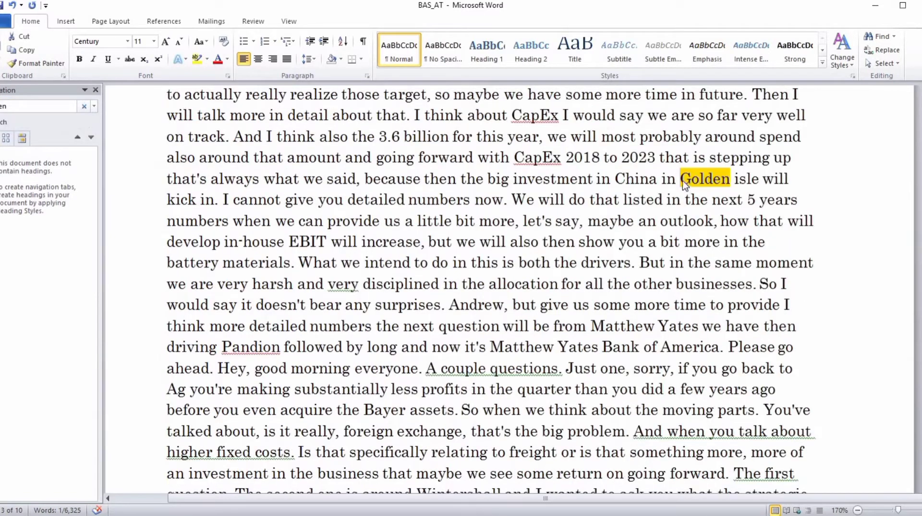
left_click(681, 180)
key("ctrl+shift+Right")
key("ctrl+shift+Right")
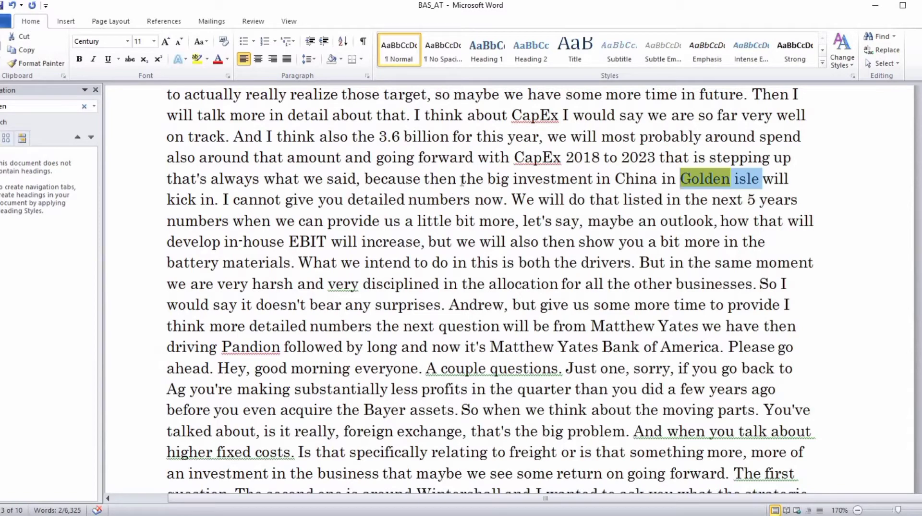
left_click_drag(487, 180, 752, 179)
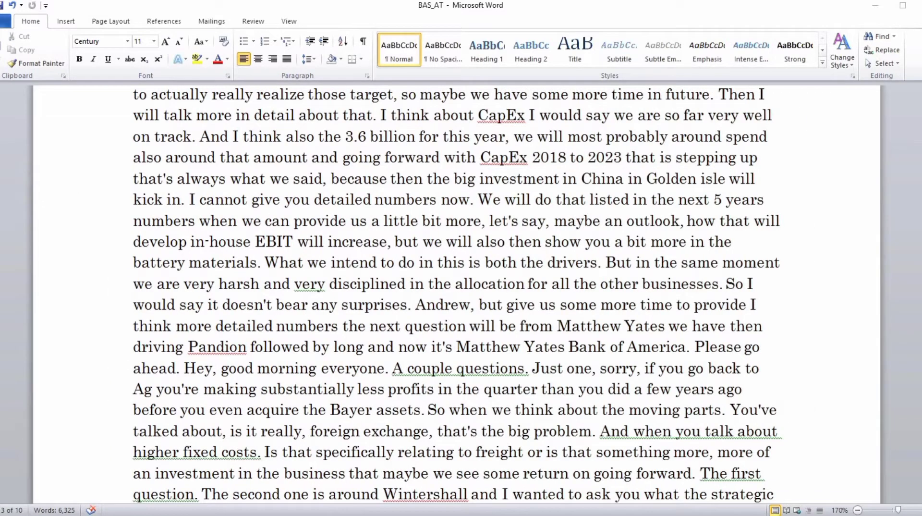
left_click(588, 158)
Read word by word from the "CapEx 2018 to 2023" passage through to "Golden isle" to check the wording in context.
key("ctrl+Right")
key("ctrl+shift+Right")
key("Right")
key("ctrl+Right")
key("ctrl+Right")
key("ctrl+Right")
key("ctrl+Right")
key("ctrl+Right")
key("ctrl+Right")
key("ctrl+Right")
key("ctrl+Right")
key("ctrl+Right")
key("ctrl+Right")
key("ctrl+Right")
key("ctrl+Right")
key("ctrl+Right")
key("ctrl+Right")
key("ctrl+Right")
key("ctrl+Right")
key("ctrl+Right")
key("ctrl+shift+Right")
key("ctrl+shift+Right")
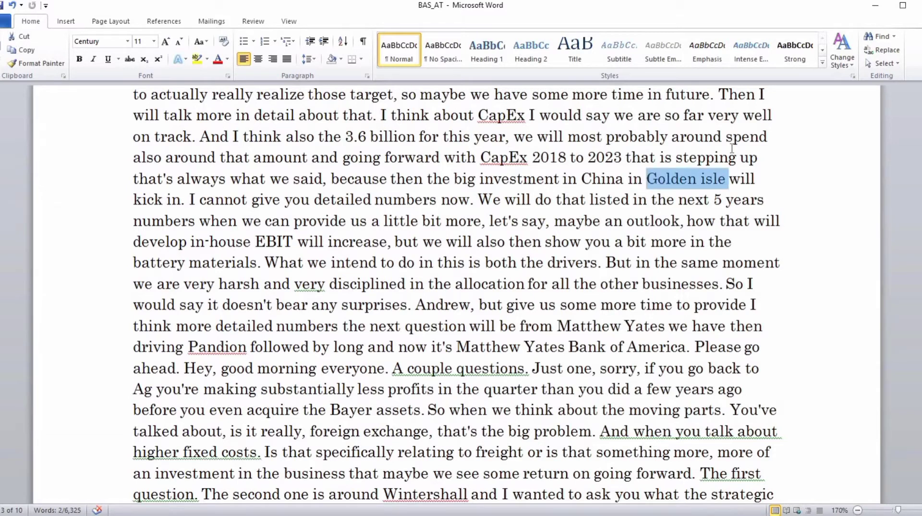
key("ctrl+Left")
key("ctrl+Left")
key("ctrl+Left")
key("ctrl+Left")
key("ctrl+Left")
key("ctrl+Left")
key("ctrl+Left")
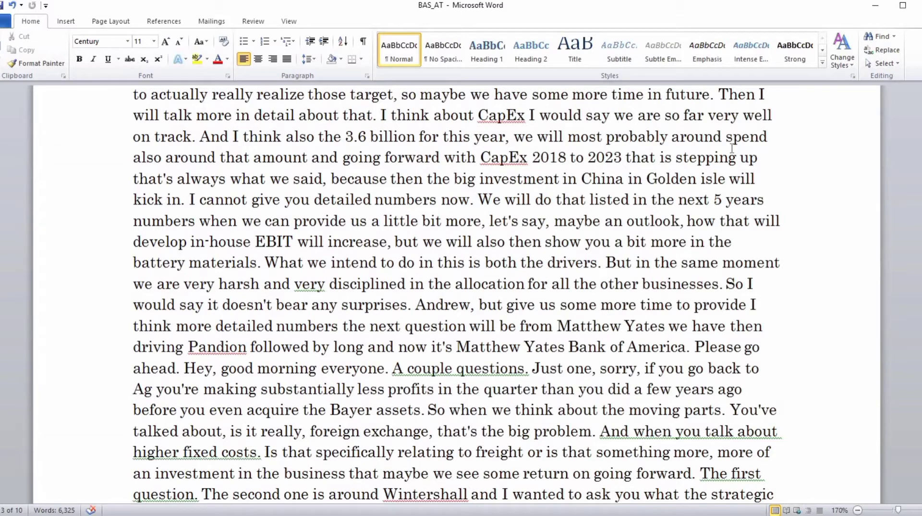
Copy "the big investment in China in Golden isle" and search Google in the browser for it together with "BASF" in quotation marks.
key("ctrl+shift+Right")
key("ctrl+shift+Right")
key("ctrl+shift+Right")
key("ctrl+shift+Right")
key("ctrl+shift+Right")
key("ctrl+shift+Right")
key("ctrl+shift+Right")
key("ctrl+shift+Right")
key("ctrl+c")
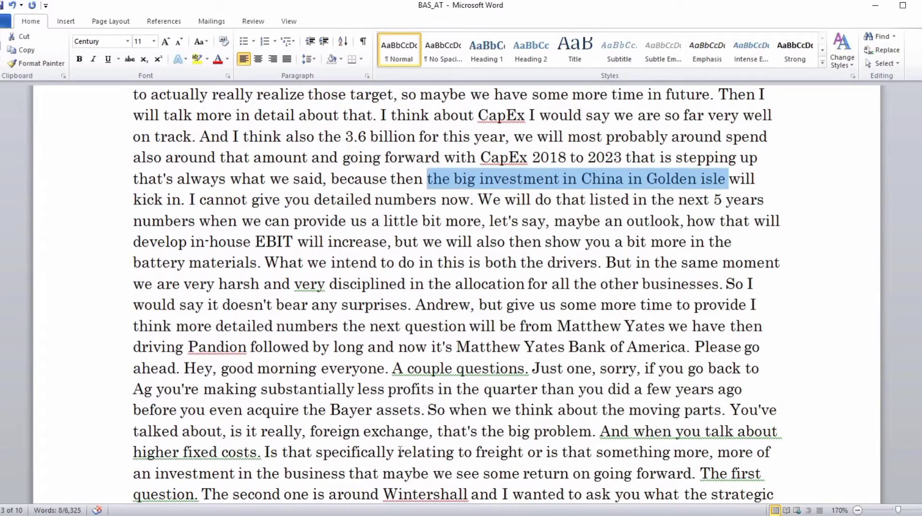
left_click(377, 513)
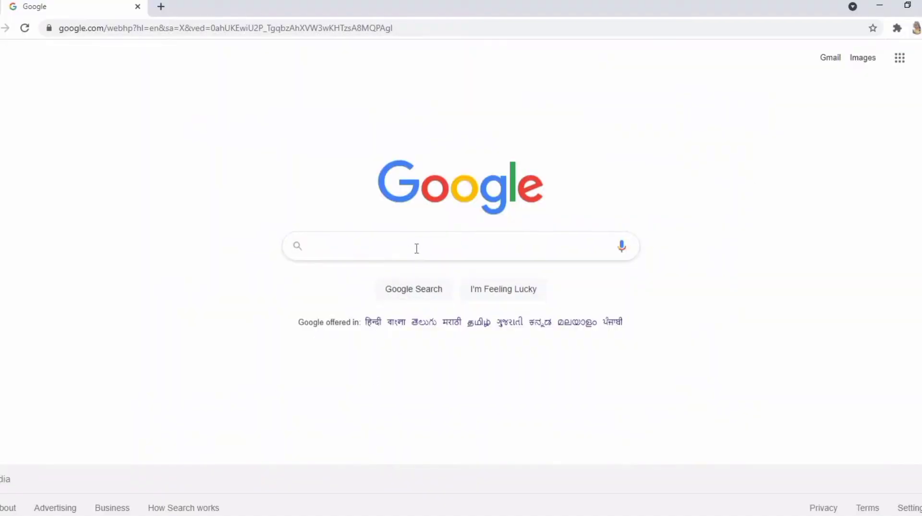
key("ctrl+v")
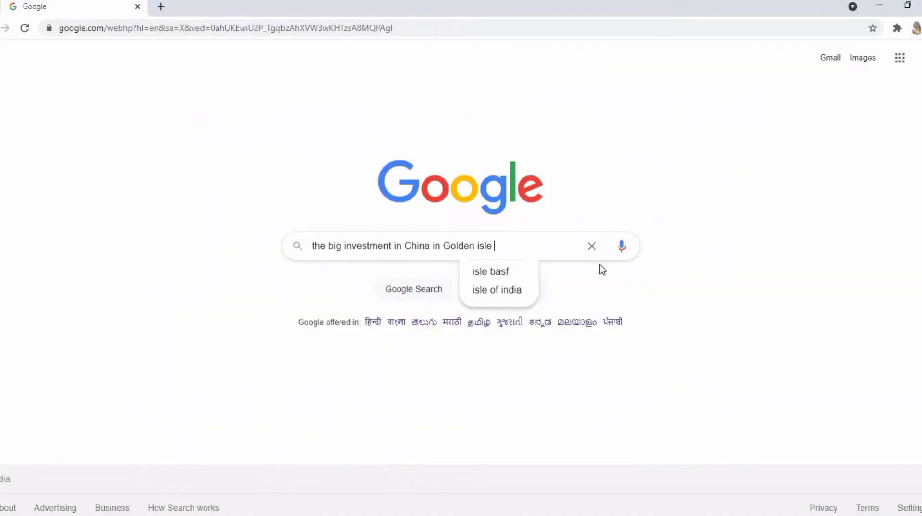
type("'")
type("BASF\"")
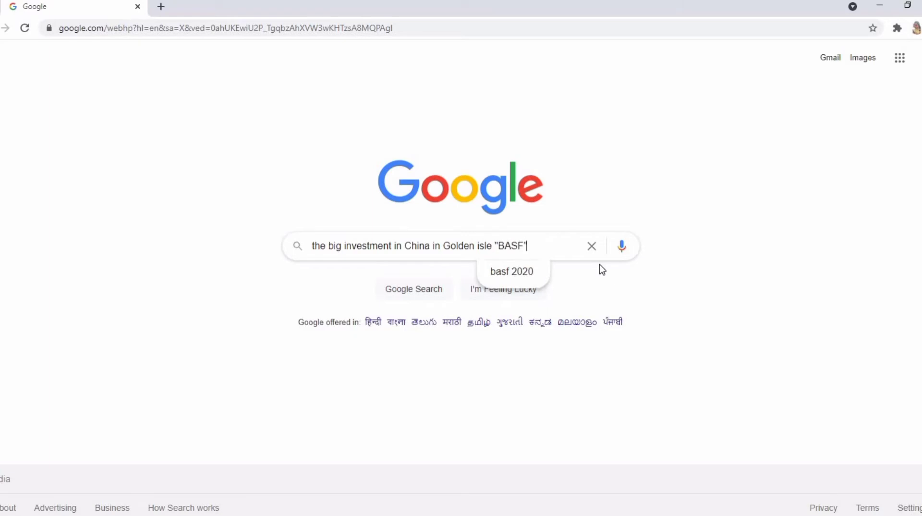
key("Return")
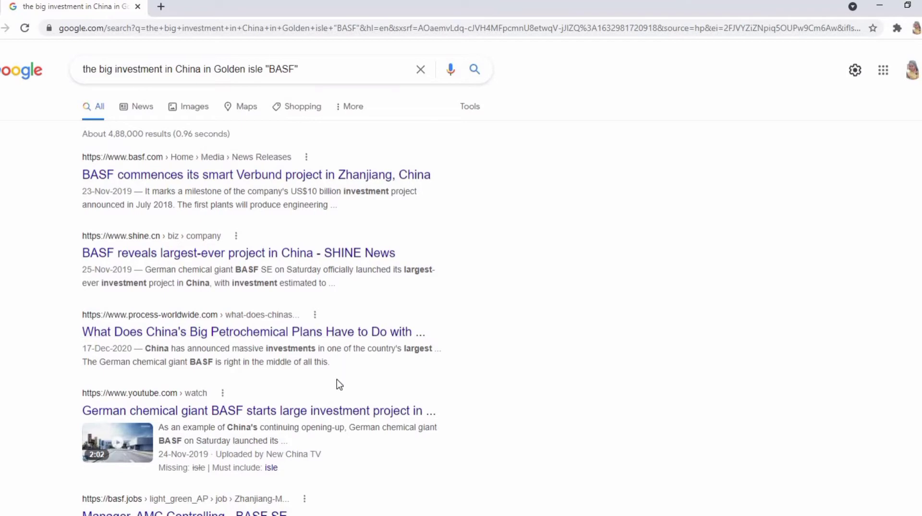
Find "golden" on the search results page and copy "Golden Island" from the BASF job listing's description.
scroll(339, 384, "down", 1)
key("ctrl+f")
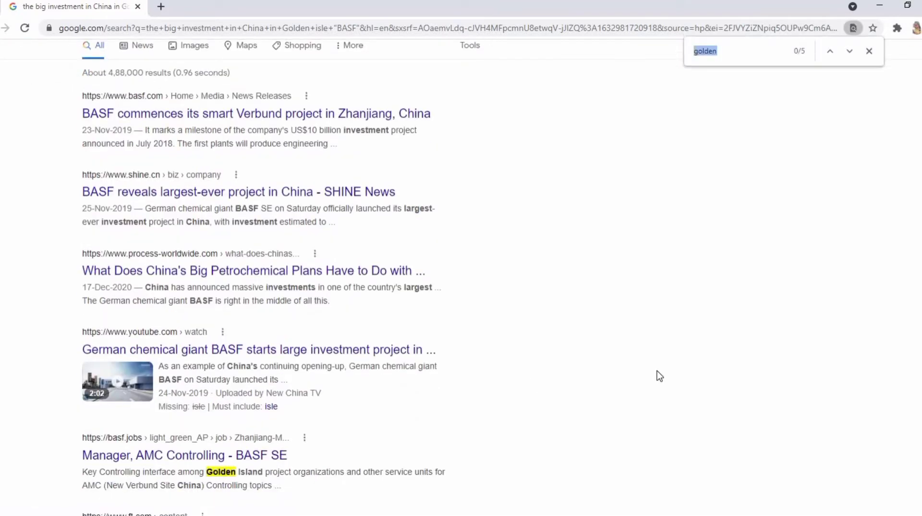
key("Return")
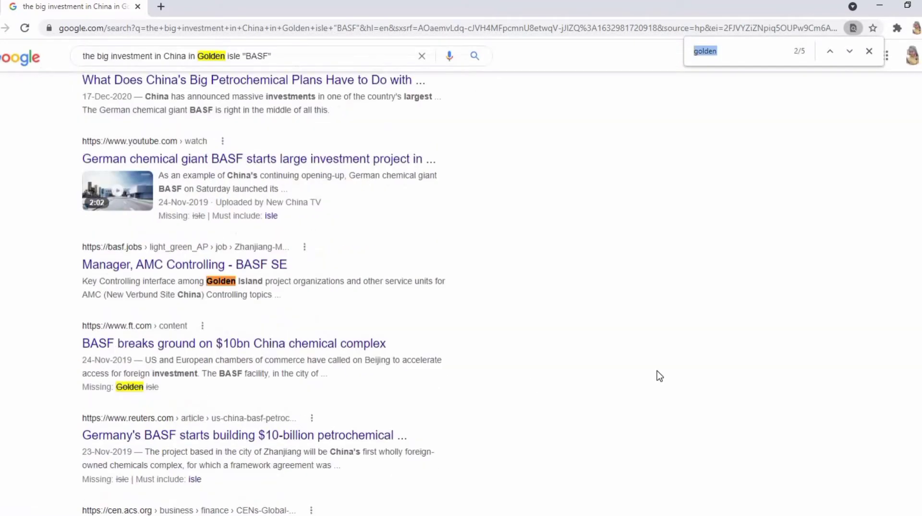
double_click(212, 280)
left_click_drag(253, 284, 262, 283)
key("ctrl+c")
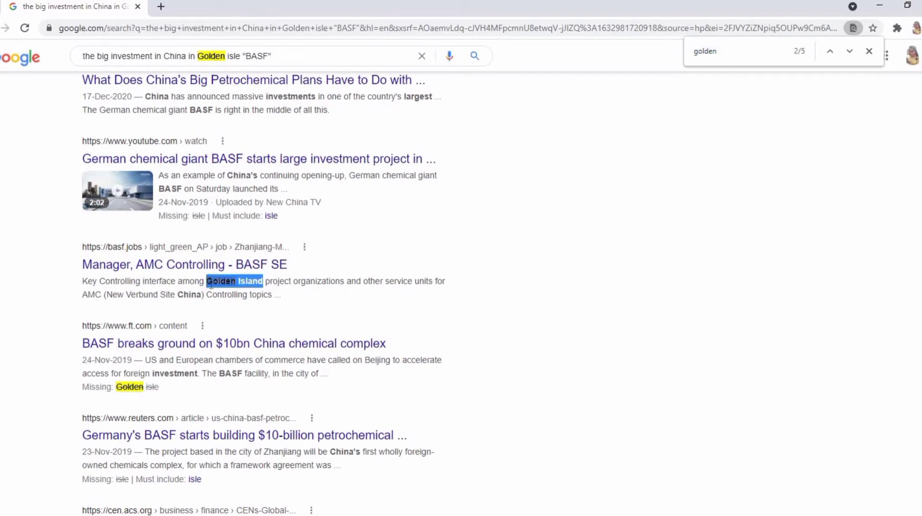
Switch back to the Word transcript and replace "Golden isle" with the copied "Golden Island", pasted as text only.
key("alt+Tab")
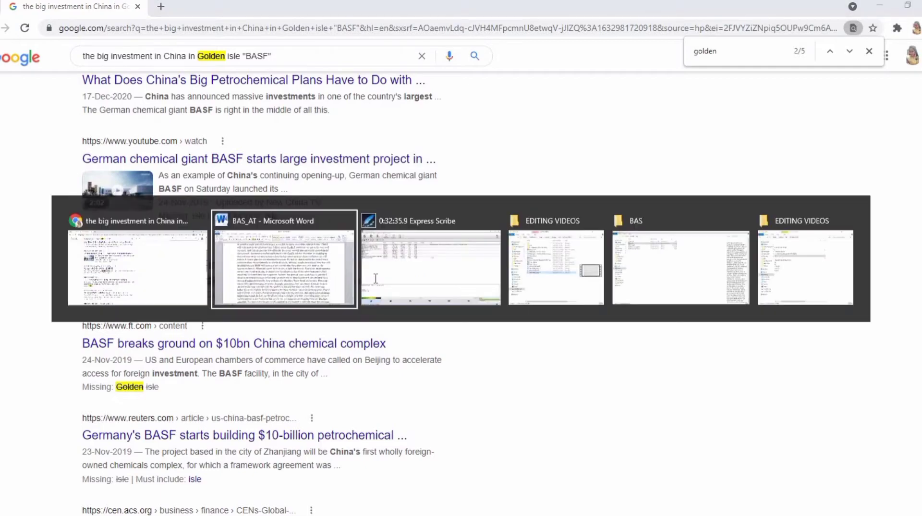
double_click(660, 178)
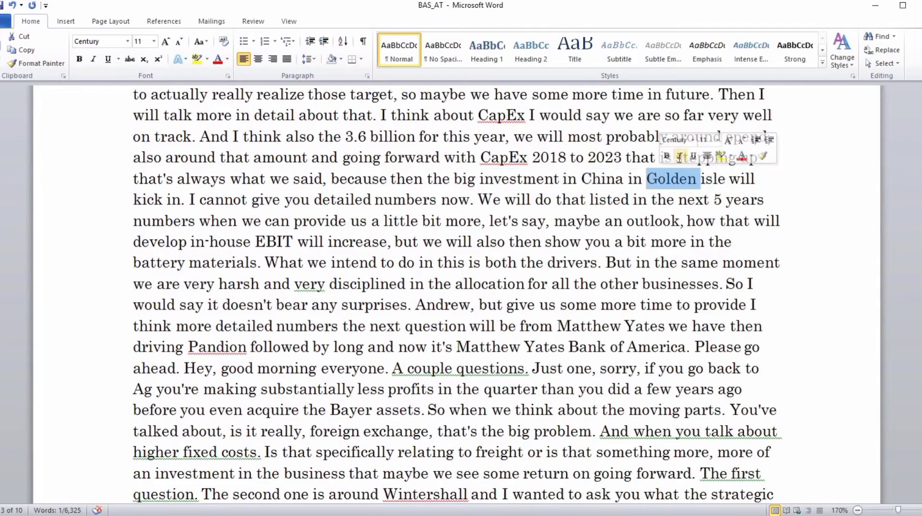
key("ctrl+shift+Right")
key("ctrl+v")
key("ctrl")
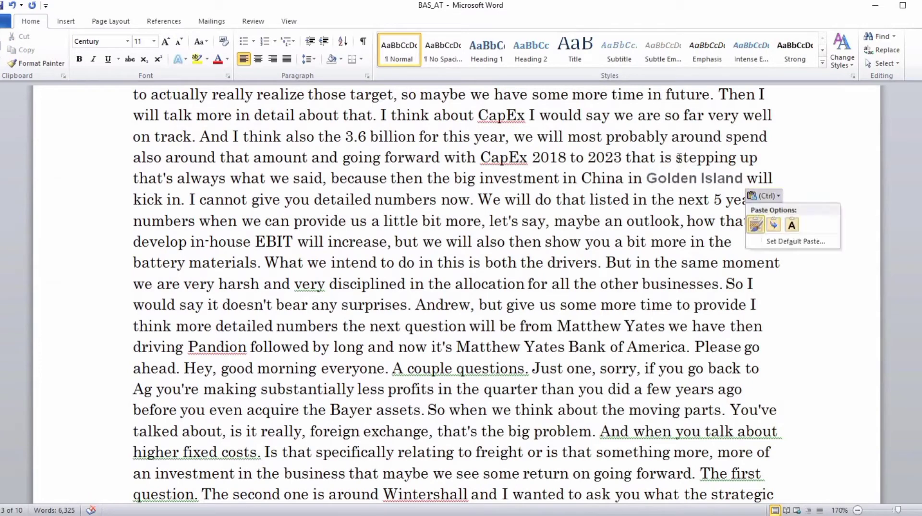
key("t")
key("ctrl+shift+Left")
key("ctrl+shift+Left")
key("ctrl+Right")
key("ctrl+Right")
key("ctrl+Right")
key("ctrl+Right")
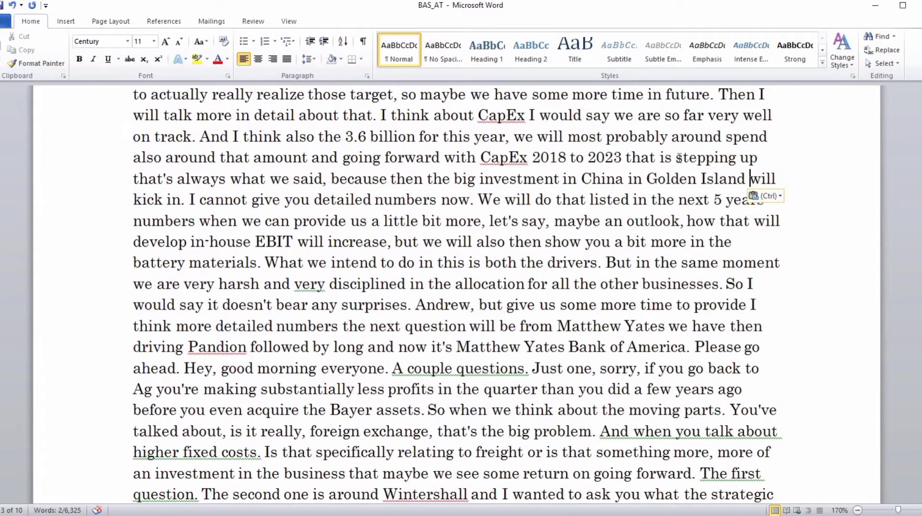
Check the corrected phrase "Golden Island will kick in" in the sentence and return to the beginning of the transcript.
type(".")
key("Right")
key("ctrl+Left")
key("ctrl+Left")
key("ctrl+Left")
key("ctrl+Left")
key("ctrl+Left")
key("ctrl+shift+Right")
key("ctrl+shift+Right")
key("ctrl+shift+Right")
key("ctrl+shift+Right")
key("ctrl+shift+Right")
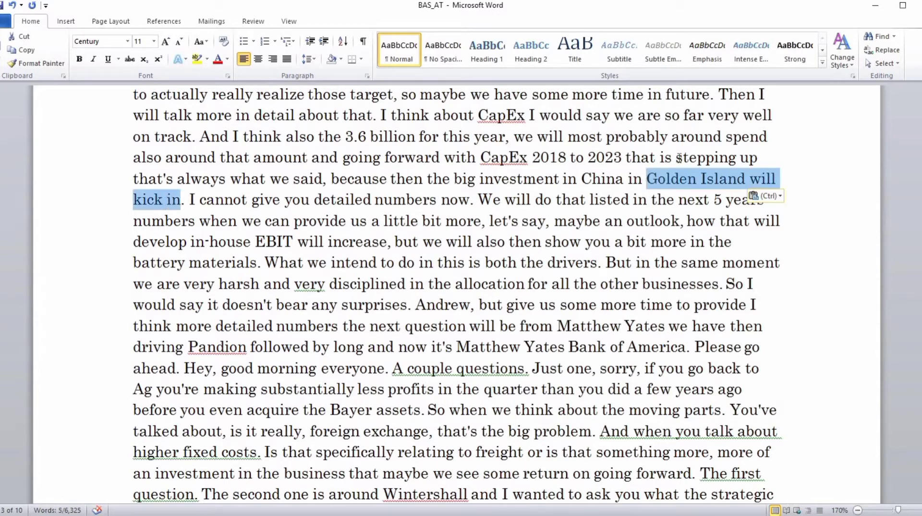
key("Right")
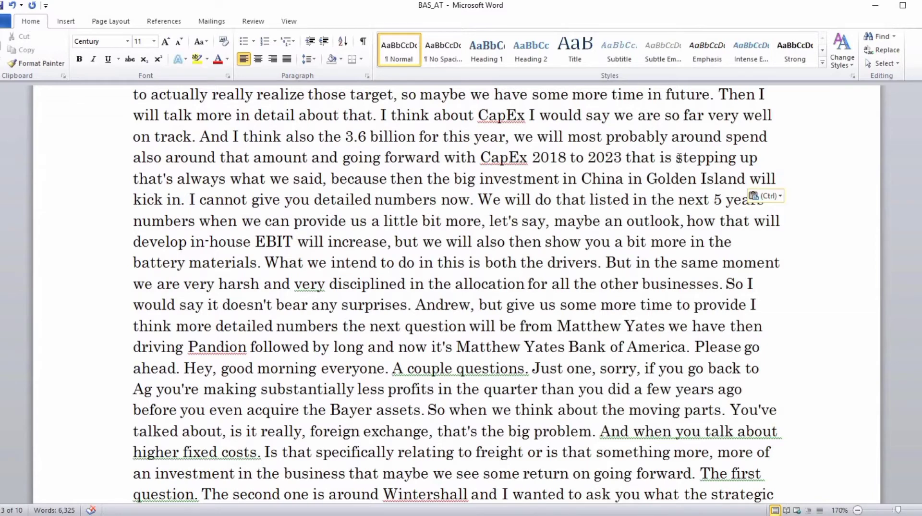
key("ctrl+Home")
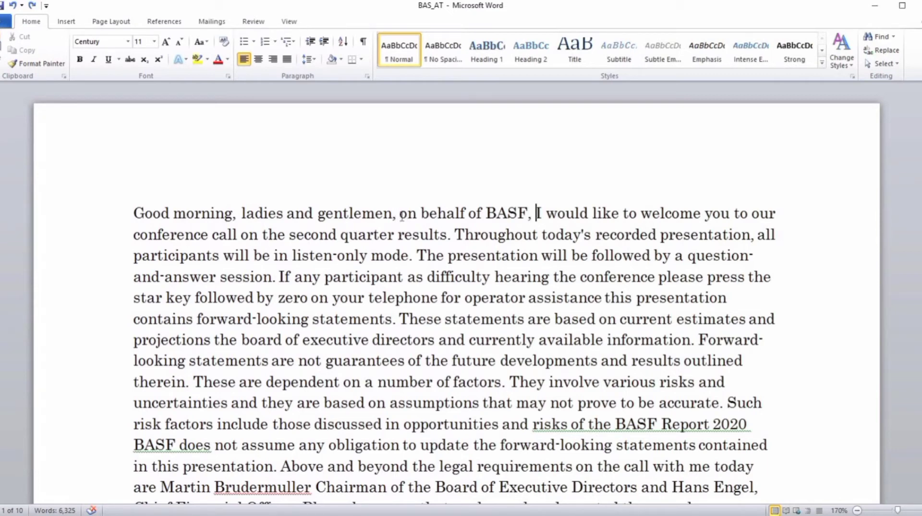
Insert the placeholder "[timestamps]" after "on behalf of BASF," in the transcript's first sentence and select it.
key("Left")
key("Left")
key("ctrl+Left")
key("ctrl+shift+Right")
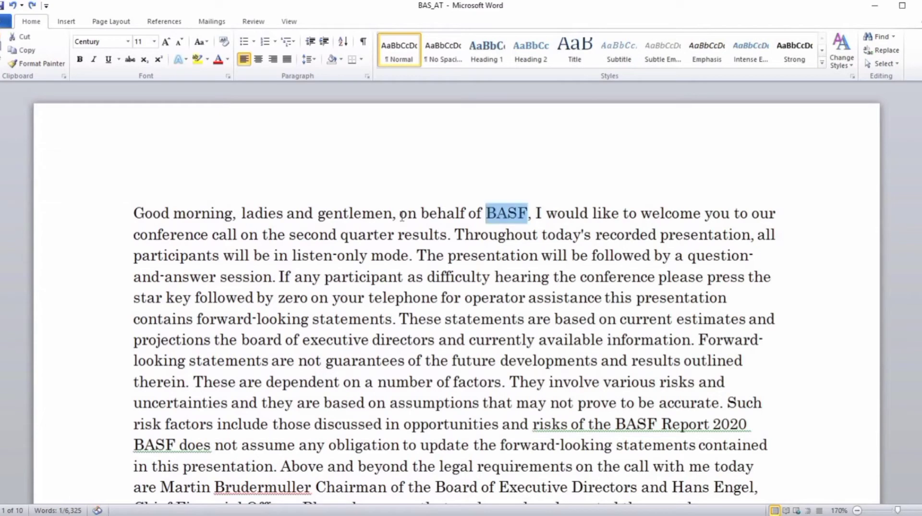
key("Right")
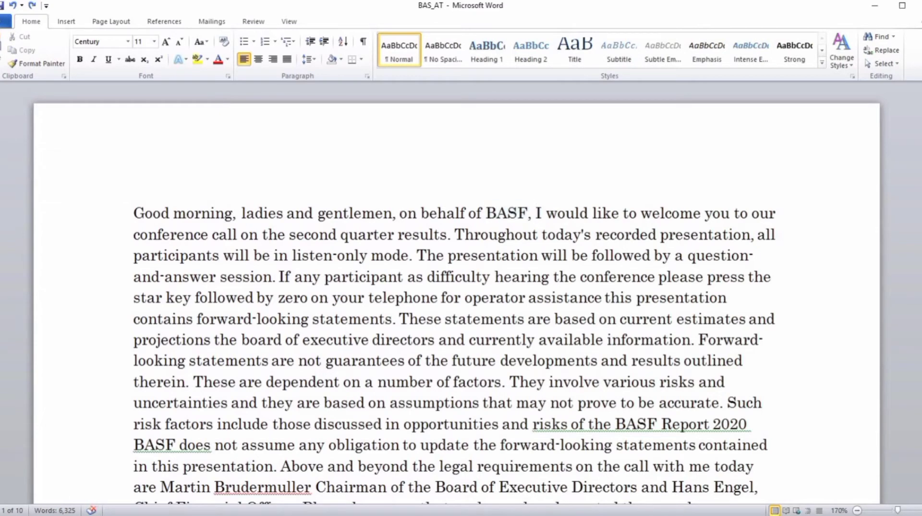
type("[timestam")
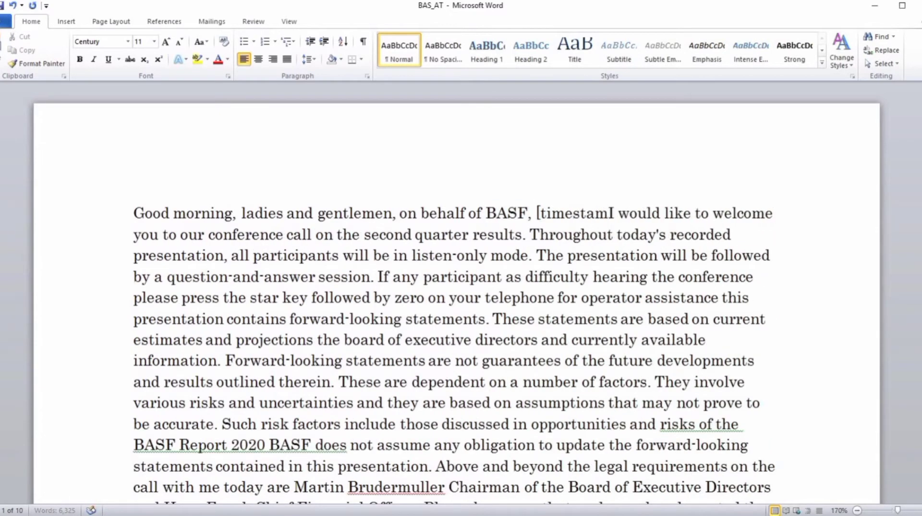
type("ps]")
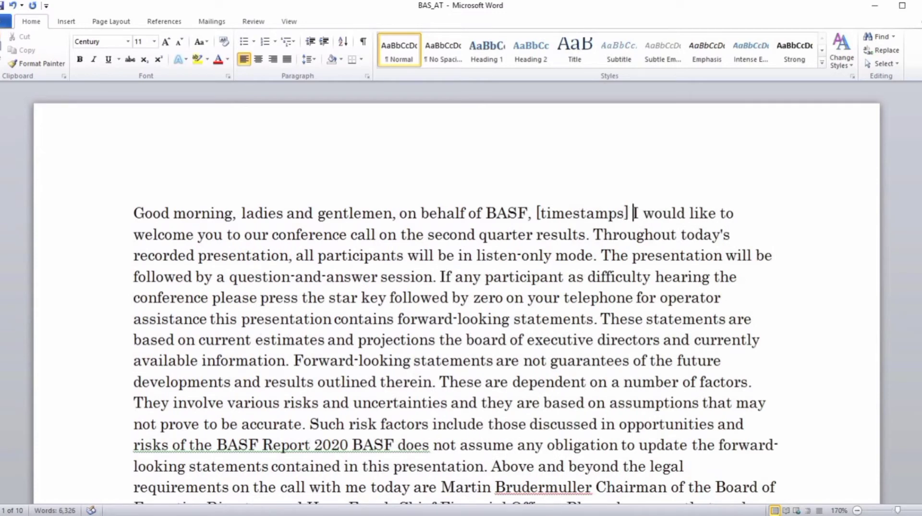
key("ctrl+shift+Left")
key("ctrl+shift+Left")
key("ctrl+shift+Left")
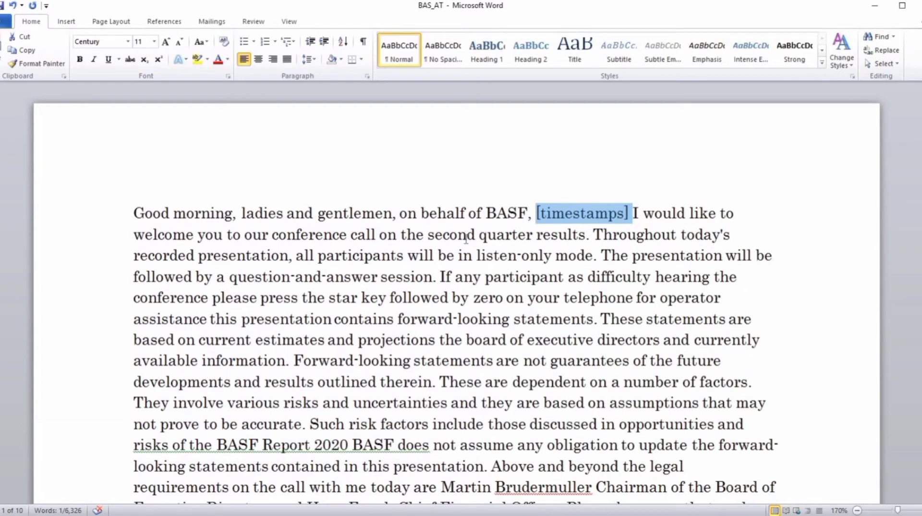
scroll(466, 238, "down", 1)
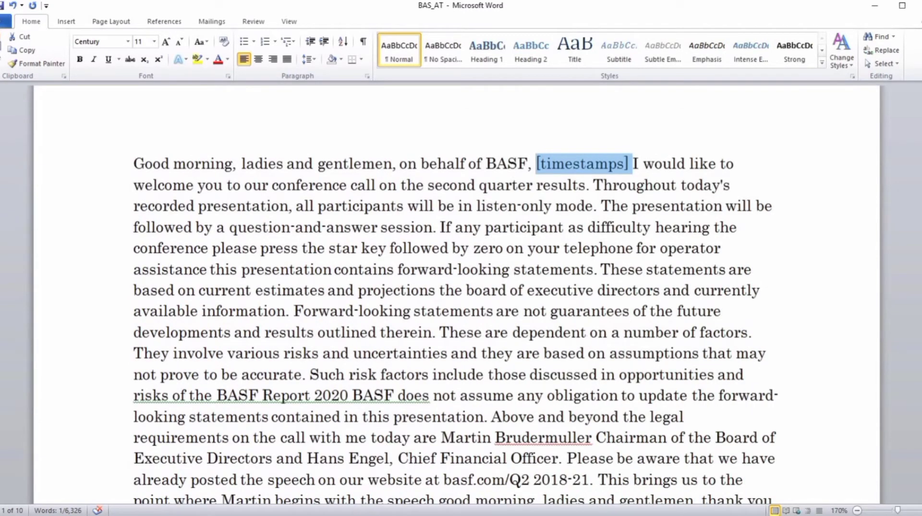
Switch to Express Scribe, select the 63:56 recording and open the system-wide hot-key settings.
left_click(552, 515)
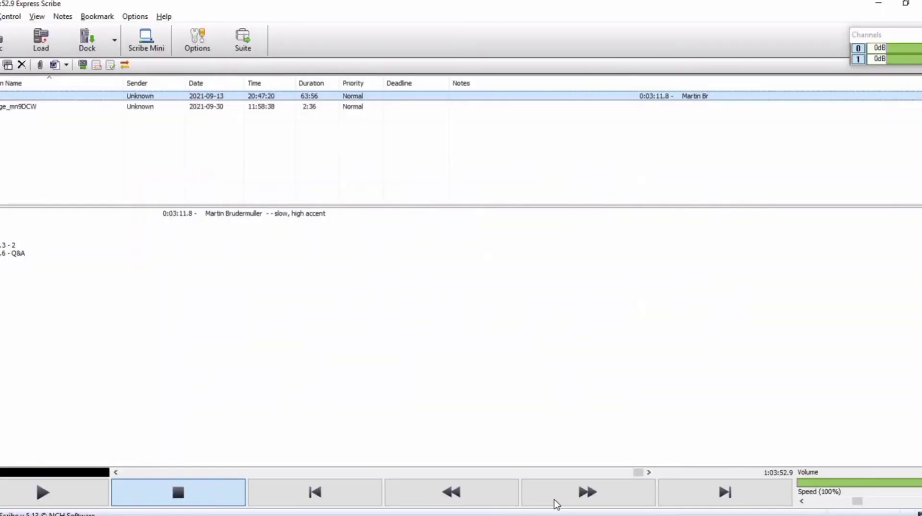
left_click(246, 99)
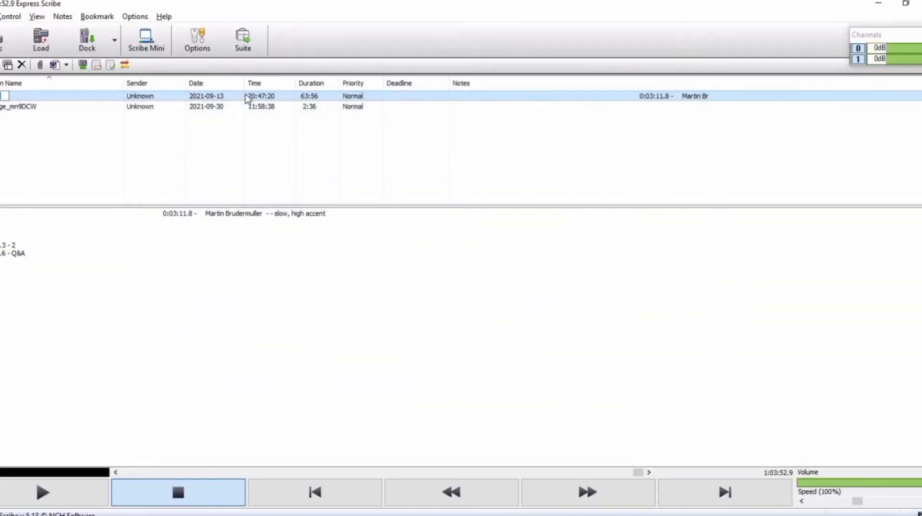
left_click(108, 98)
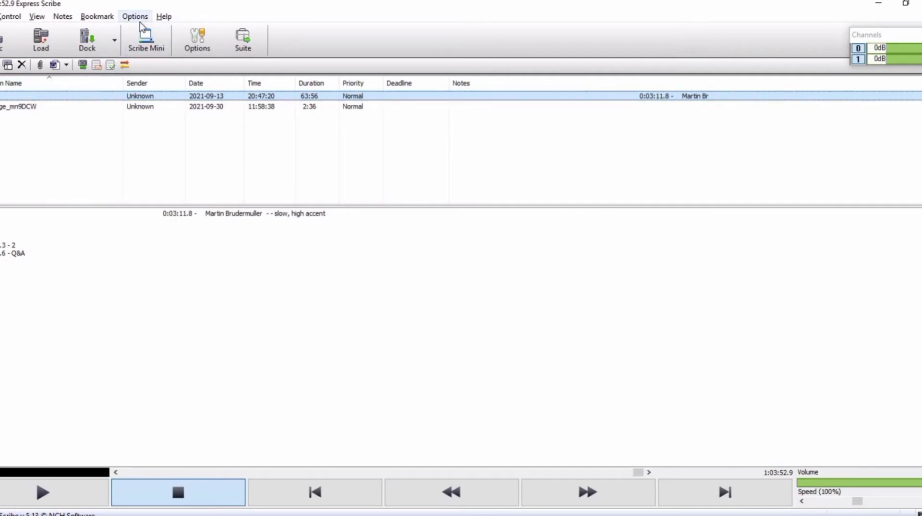
left_click(137, 17)
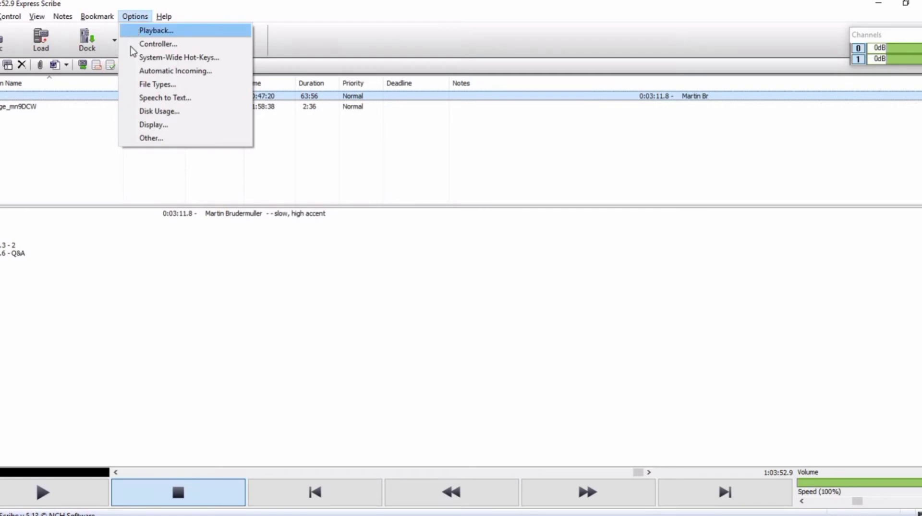
left_click(135, 58)
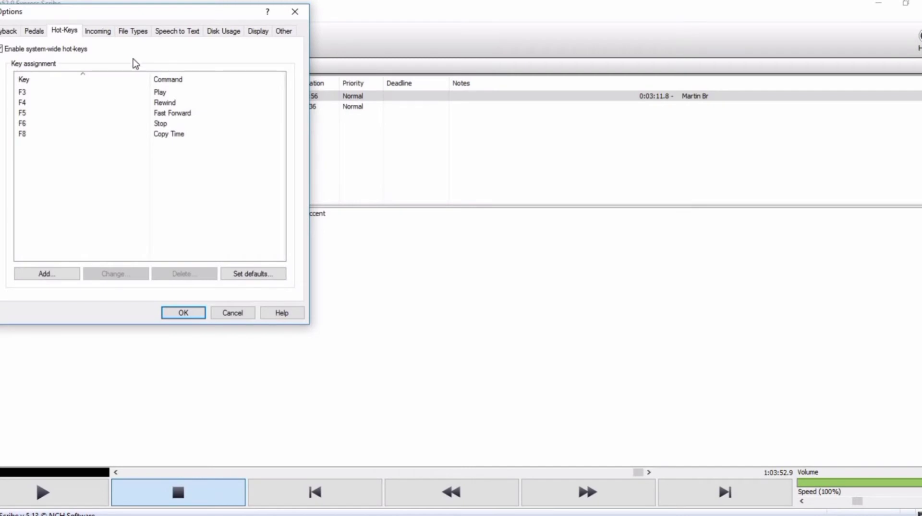
Try adding a new hot-key that assigns F8 to the Copy Time command, discard it and close the options.
left_click(68, 276)
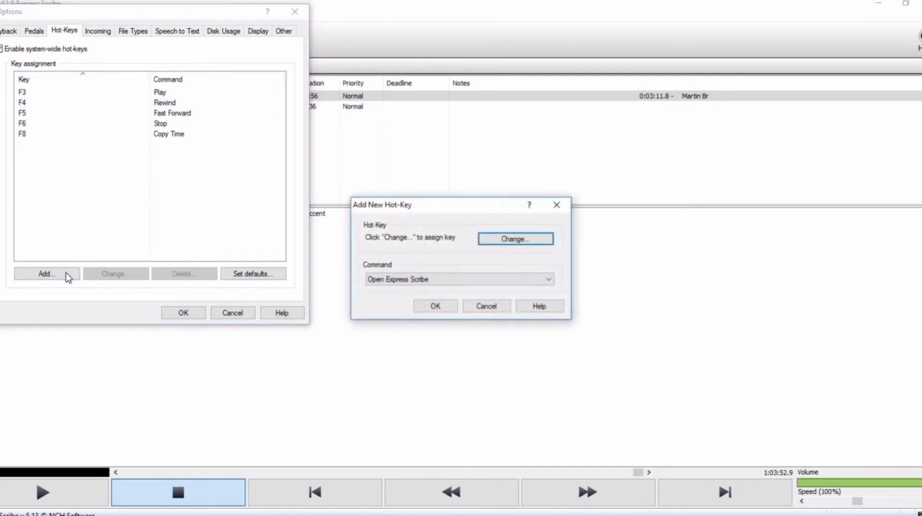
left_click(466, 281)
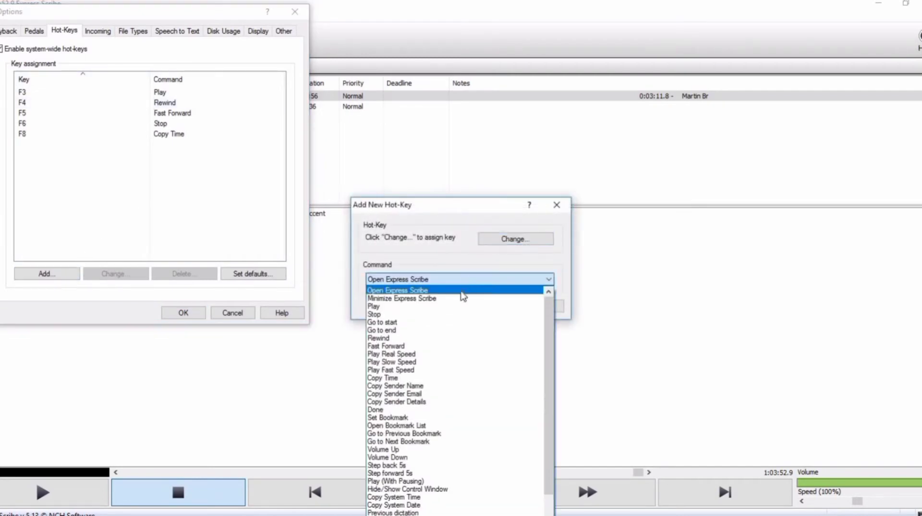
left_click(408, 377)
left_click(515, 240)
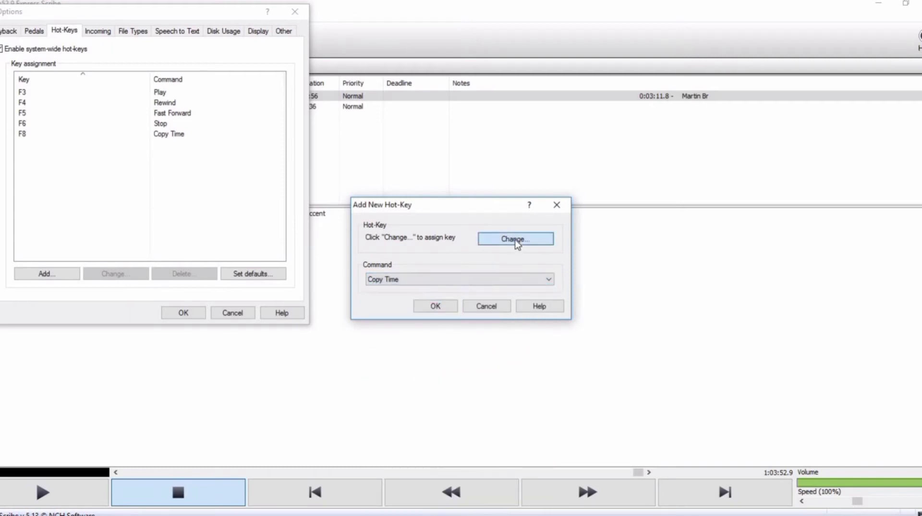
key("F8")
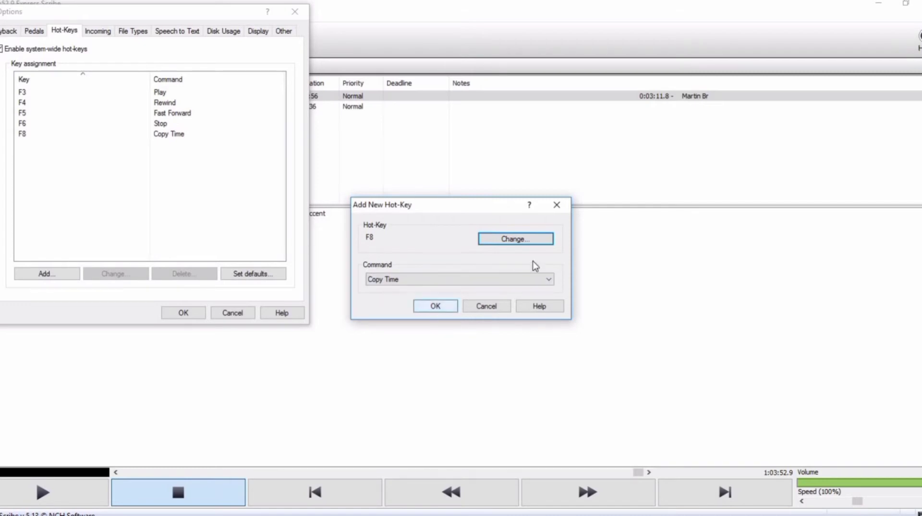
left_click(557, 204)
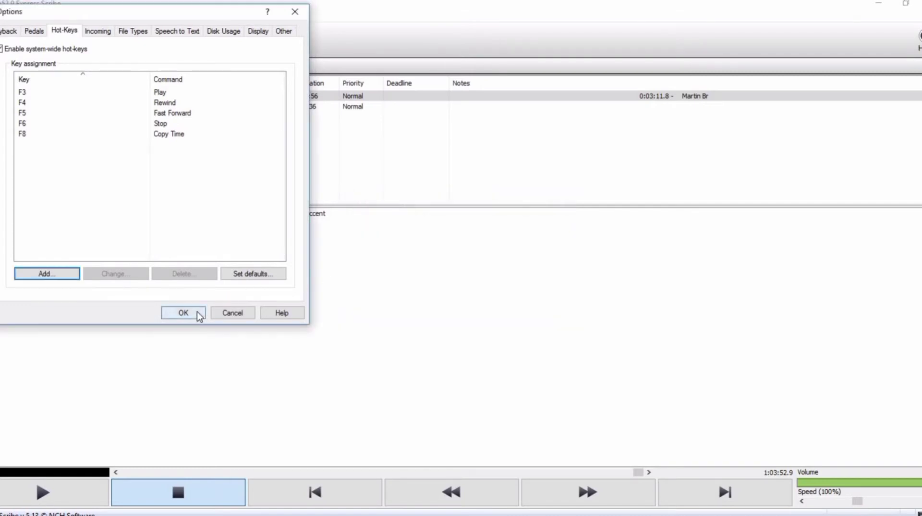
left_click(197, 311)
Copy the current playback time of the 63:56 recording, switch back to Word and replace "[timestamps]" with 1:03:52.9.
left_click(161, 218)
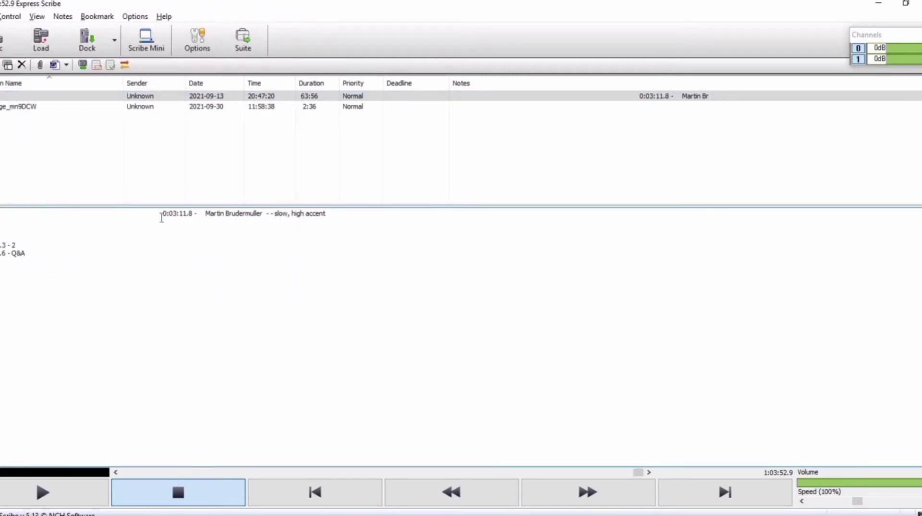
left_click(239, 98)
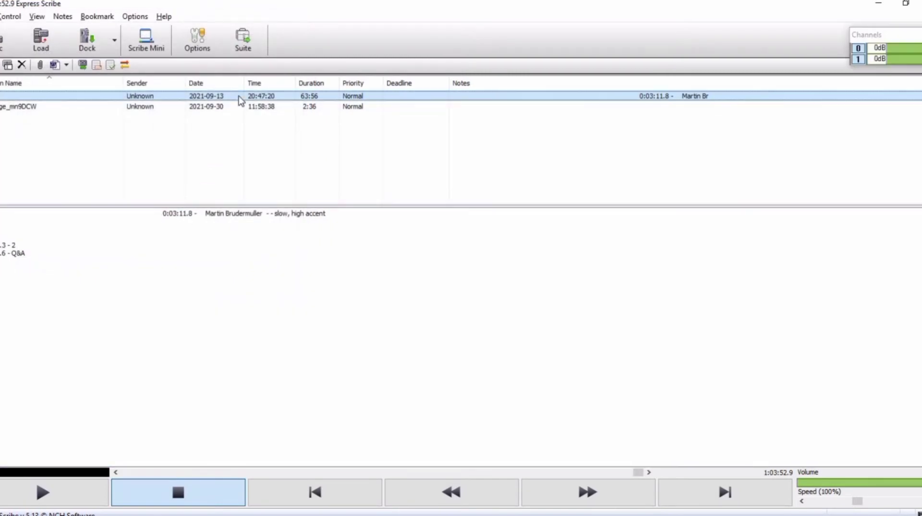
key("alt+Tab")
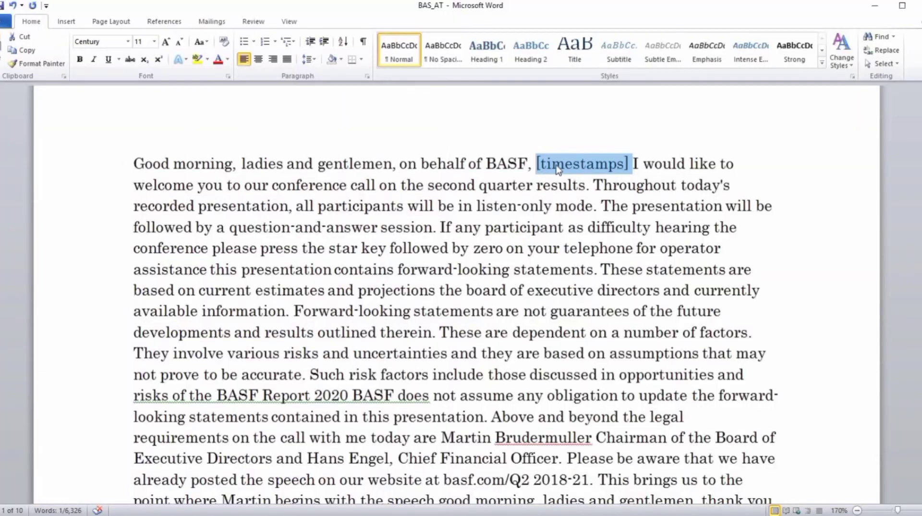
type("1:03:52.9")
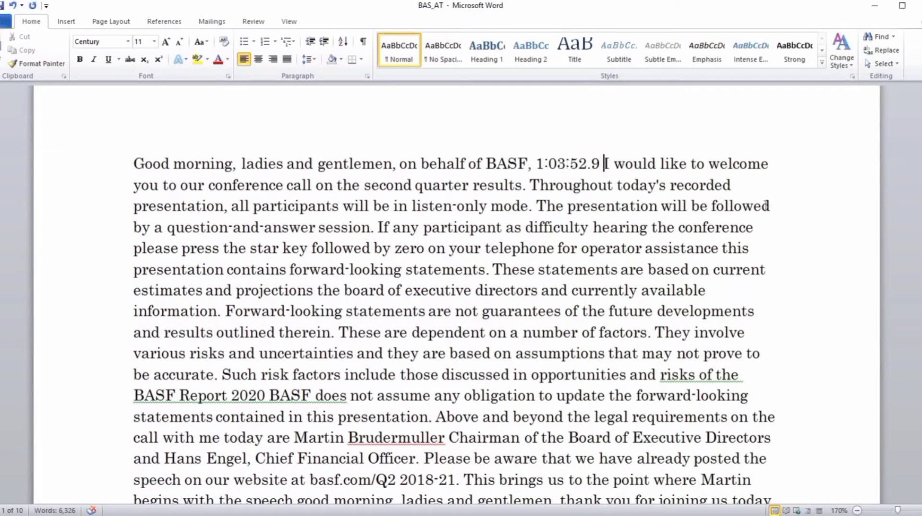
Add the speaker line "Operator" above the transcript's opening paragraph.
key("Home")
type("Operator")
key("Return")
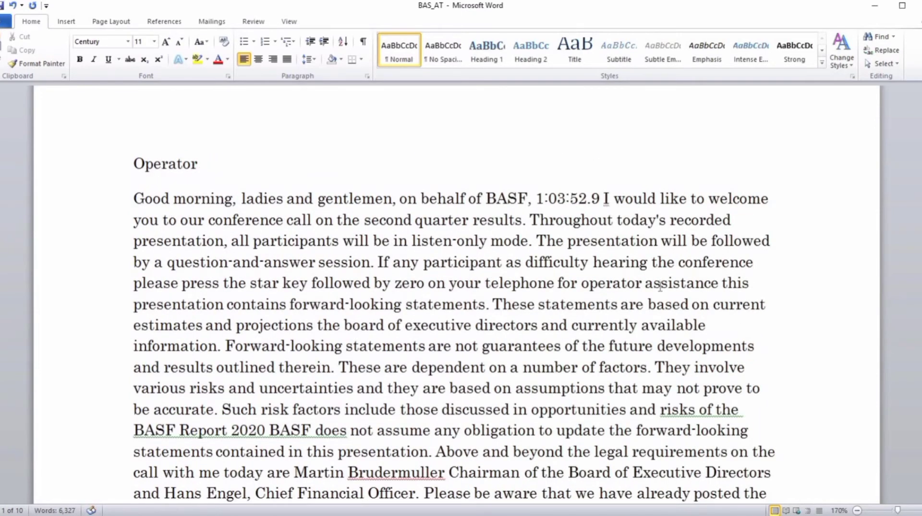
Copy the chairman's name from the introduction and paste it as a separate speaker line before "good morning, ladies and gentlemen, thank you".
scroll(660, 287, "down", 2)
scroll(661, 287, "down", 2)
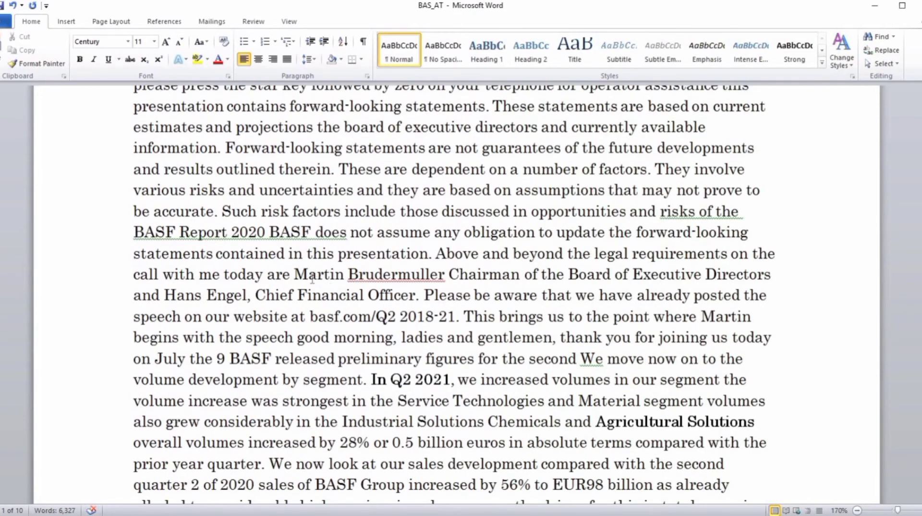
left_click_drag(295, 275, 446, 275)
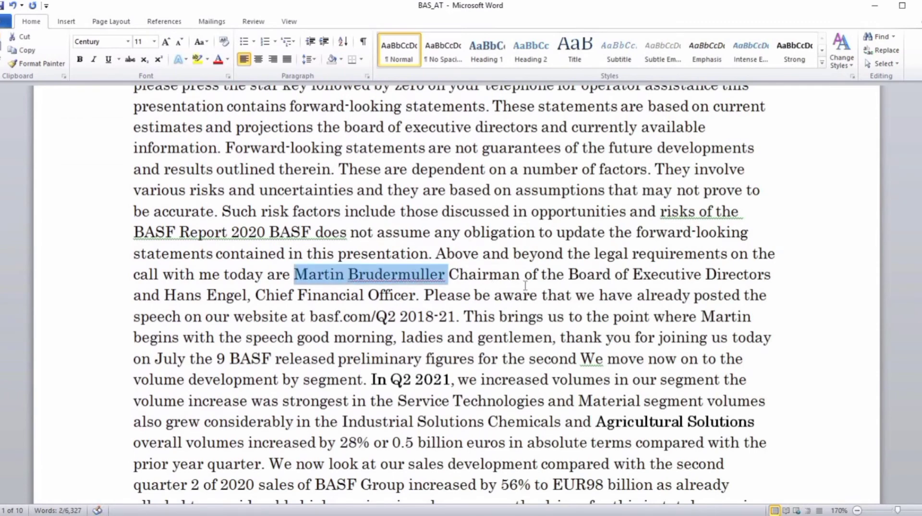
key("ctrl+c")
left_click(294, 338)
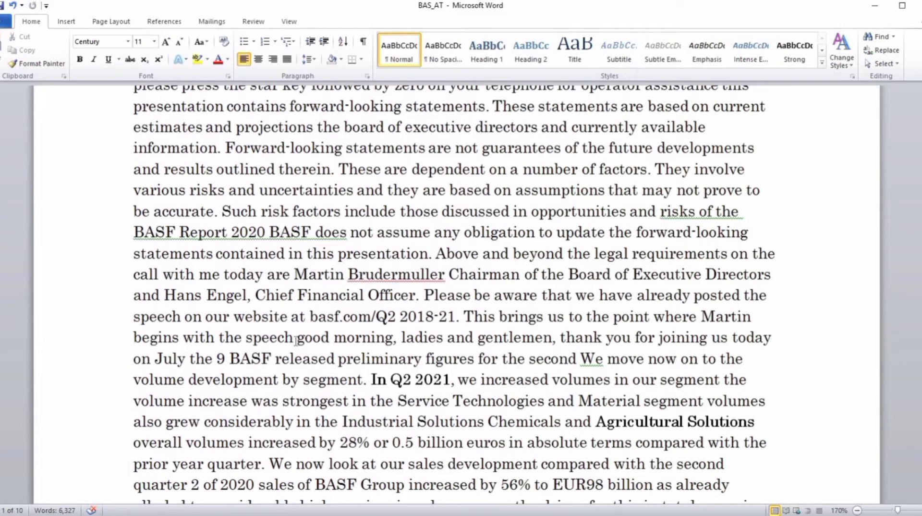
key("Return")
key("ctrl+v")
key("Return")
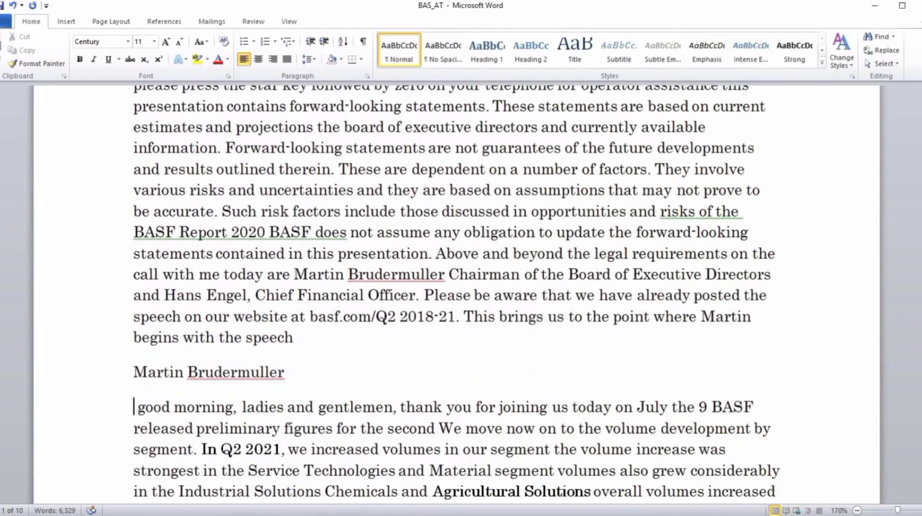
Switch to the BAS - All.txt file in the browser, search for the copied chairman's name and select its management entry with title.
key("alt+Tab")
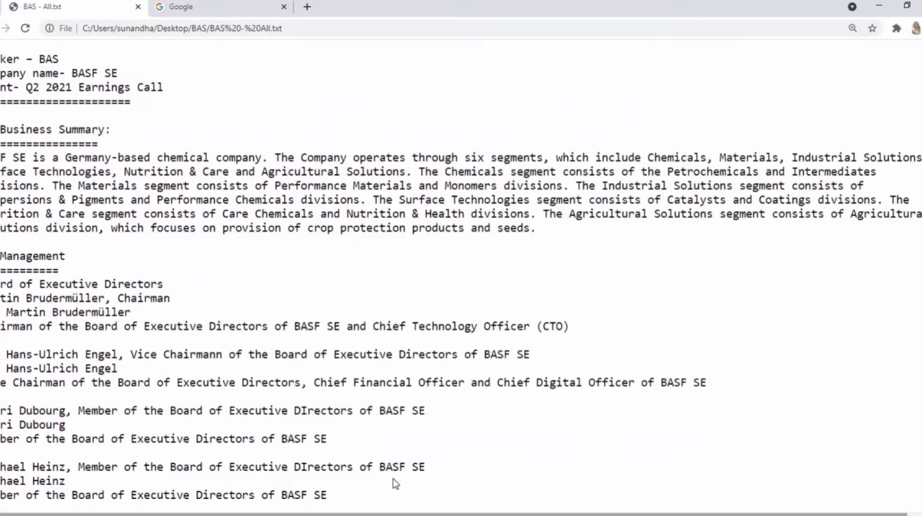
key("ctrl+f")
key("ctrl+v")
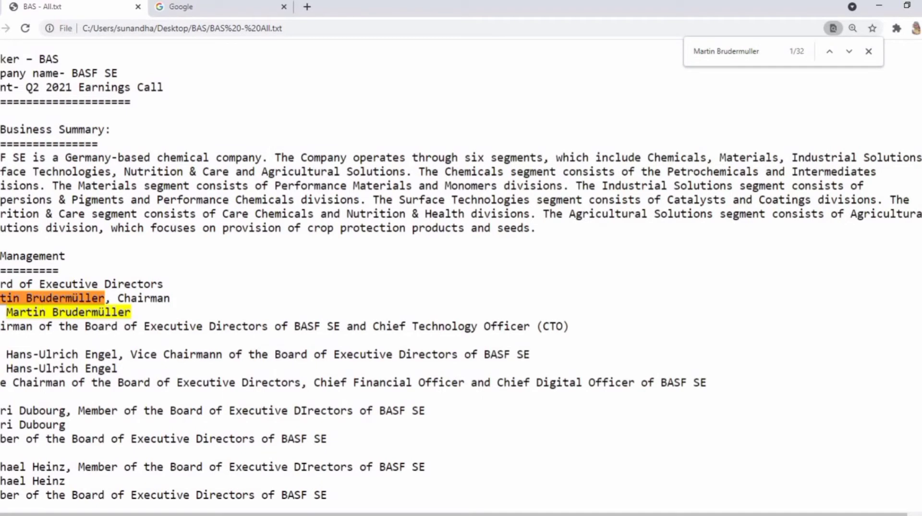
left_click_drag(1, 297, 177, 295)
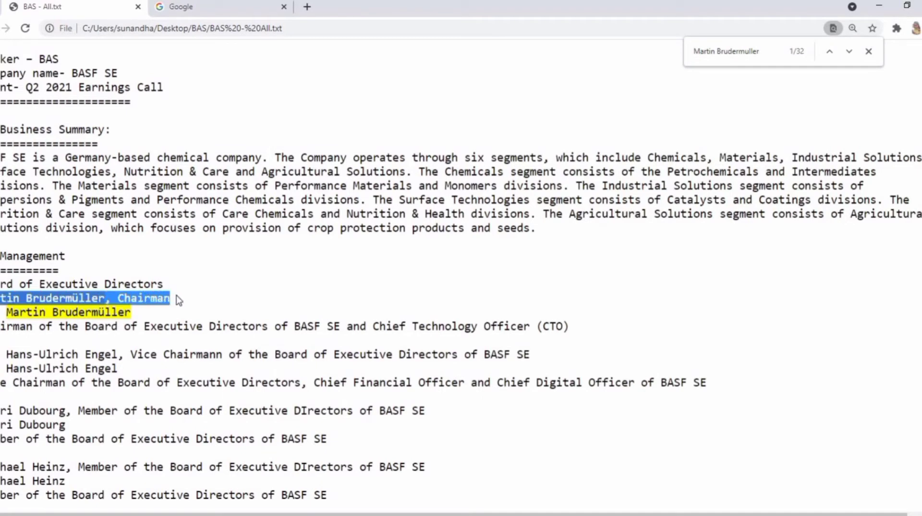
Return to the Word transcript, add "[timestamp]" after the name on the chairman's speaker line and select the placeholder.
key("alt+Tab")
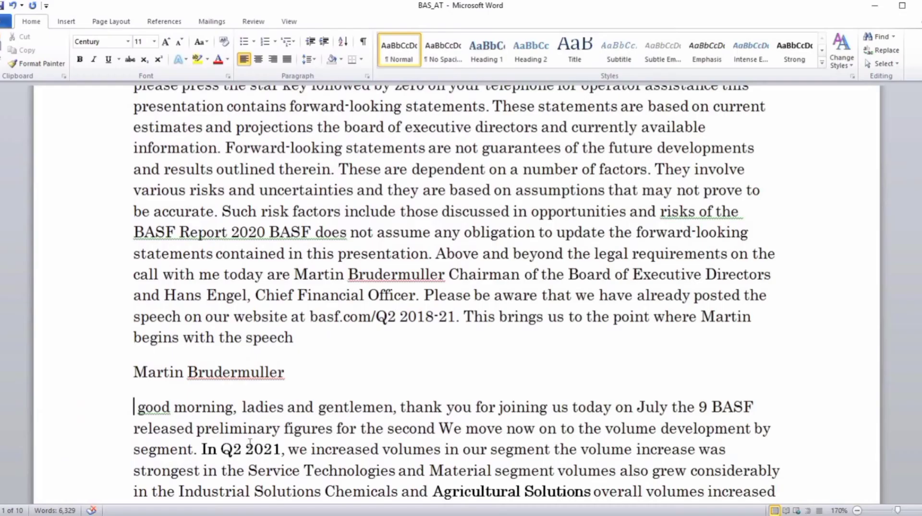
scroll(222, 363, "down", 2)
scroll(287, 327, "down", 1)
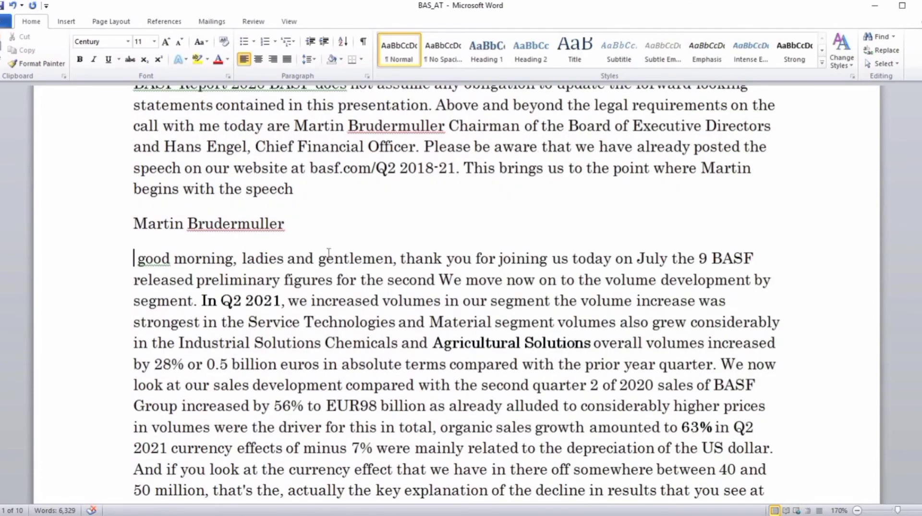
left_click(386, 224)
type("[tim")
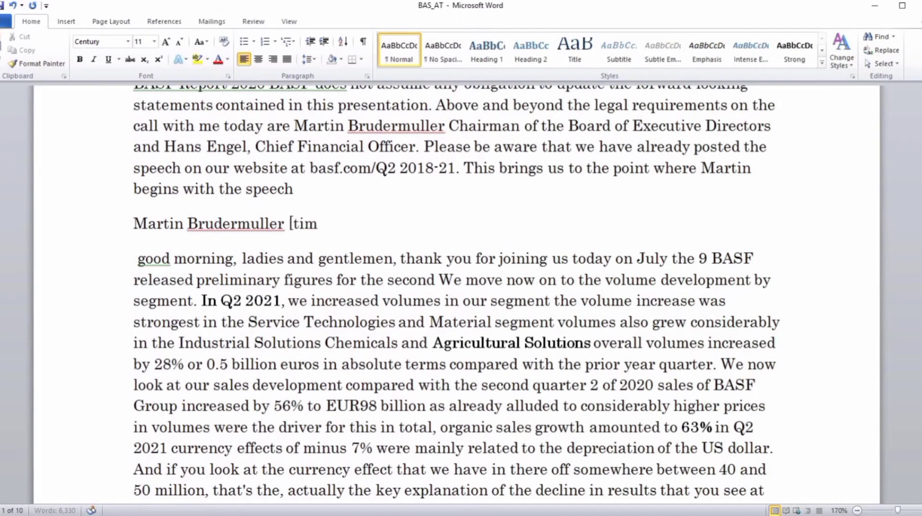
type("estamp]")
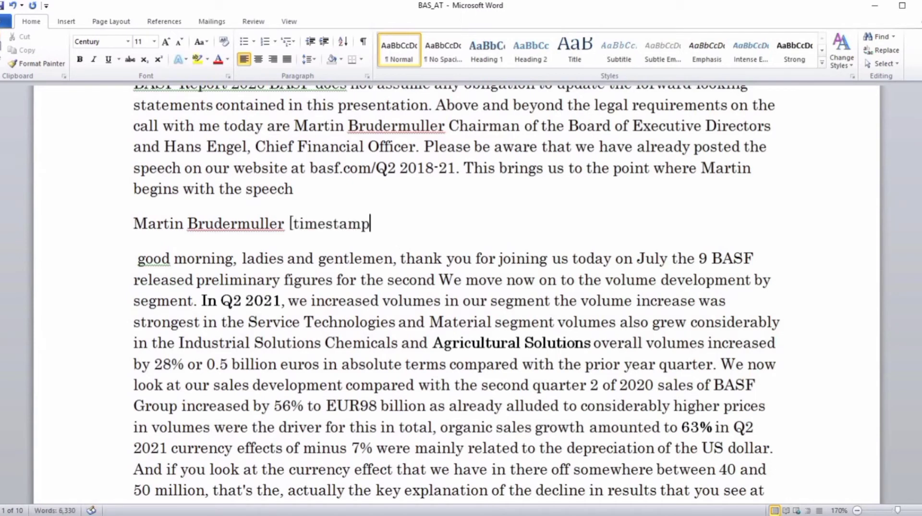
key("ctrl+shift+Left")
key("ctrl+shift+Left")
key("ctrl+shift+Left")
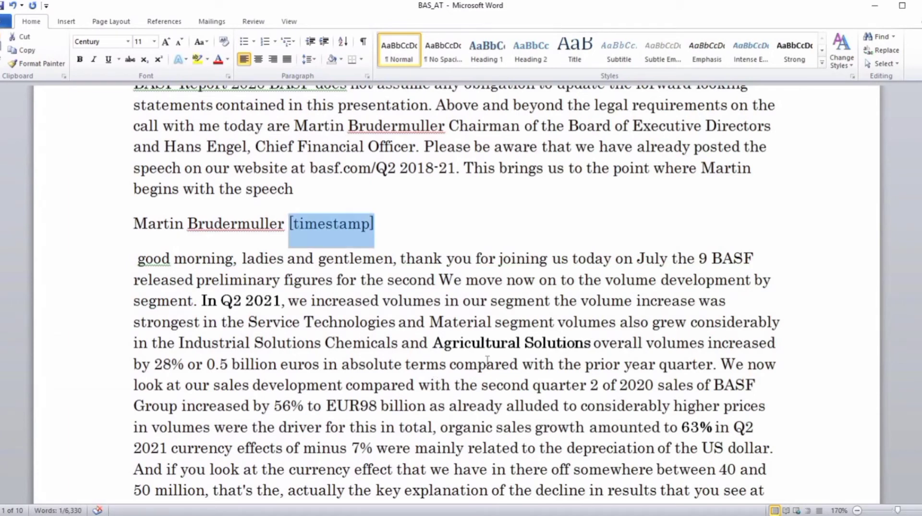
Check the chairman's first name in the handover sentence "This brings us to the point where" and read on through the transcript.
double_click(721, 172)
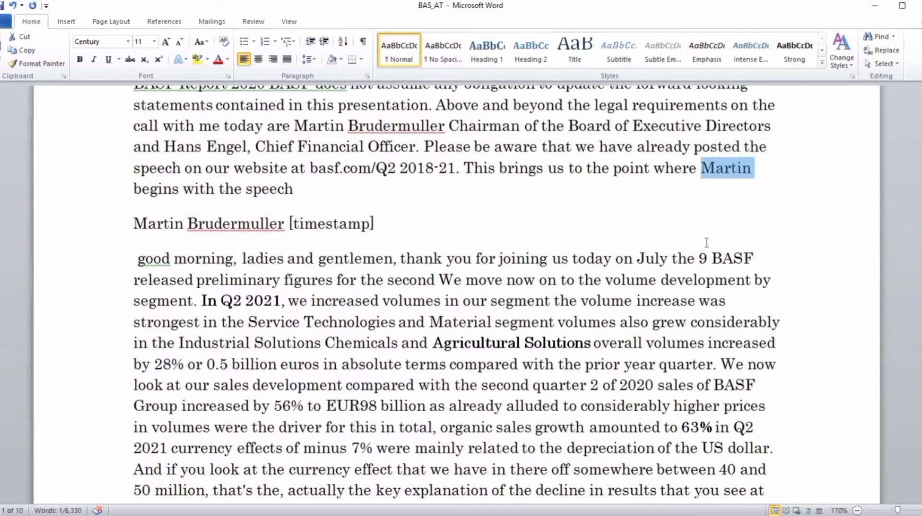
scroll(533, 240, "down", 3)
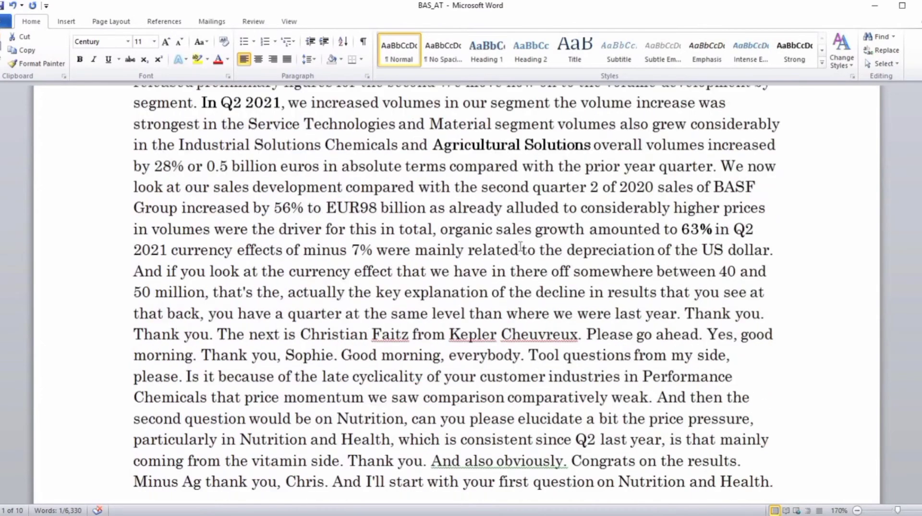
Copy the Kepler Cheuvreux analyst's full name from the introduction and paste it as a separate speaker line before "Yes, good morning.".
scroll(520, 246, "down", 2)
left_click_drag(302, 235, 400, 240)
left_click(708, 235)
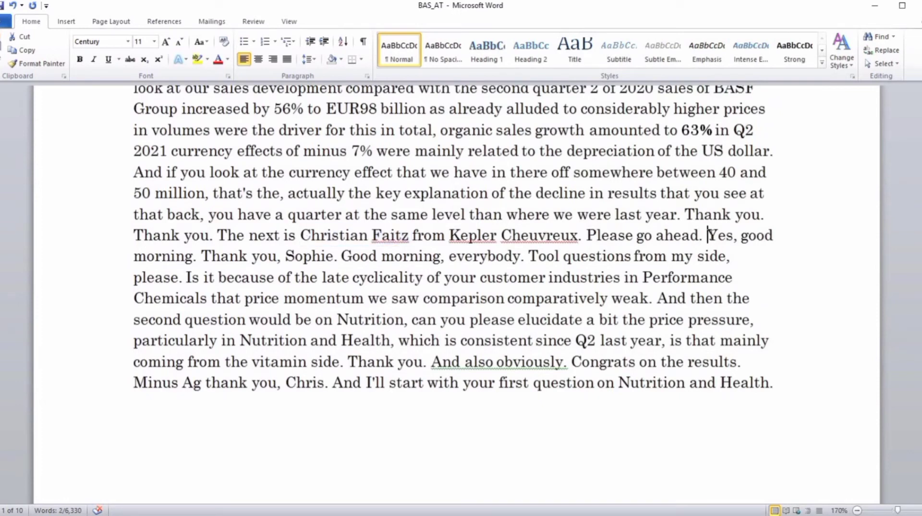
key("Return")
key("ctrl+v")
key("Return")
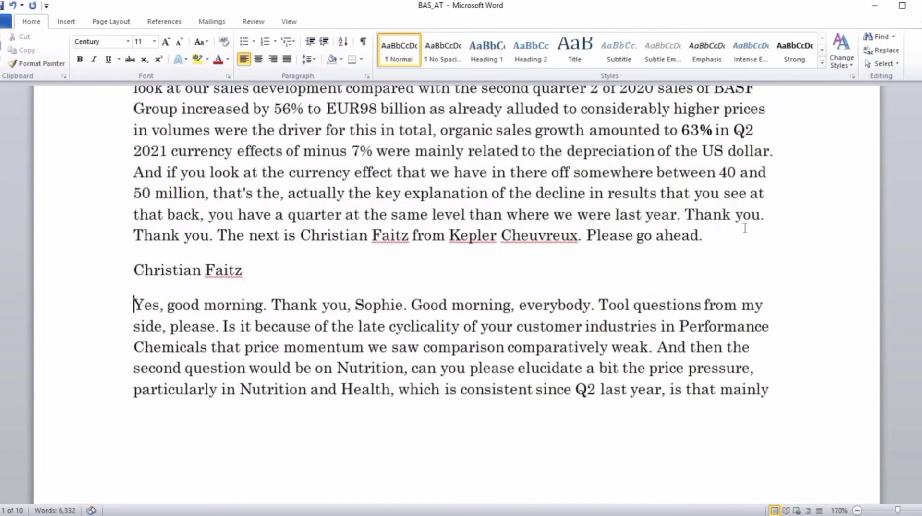
Insert a separate speaker line "Unknown" before "And I'll start with your first question on Nutrition and Health.".
scroll(491, 276, "down", 3)
scroll(491, 276, "down", 3)
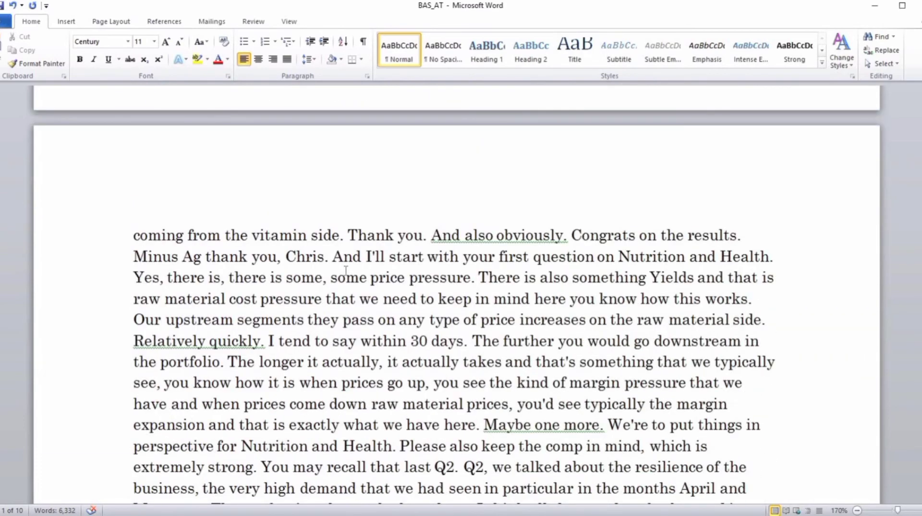
left_click(329, 256)
key("Return")
type("Unkno")
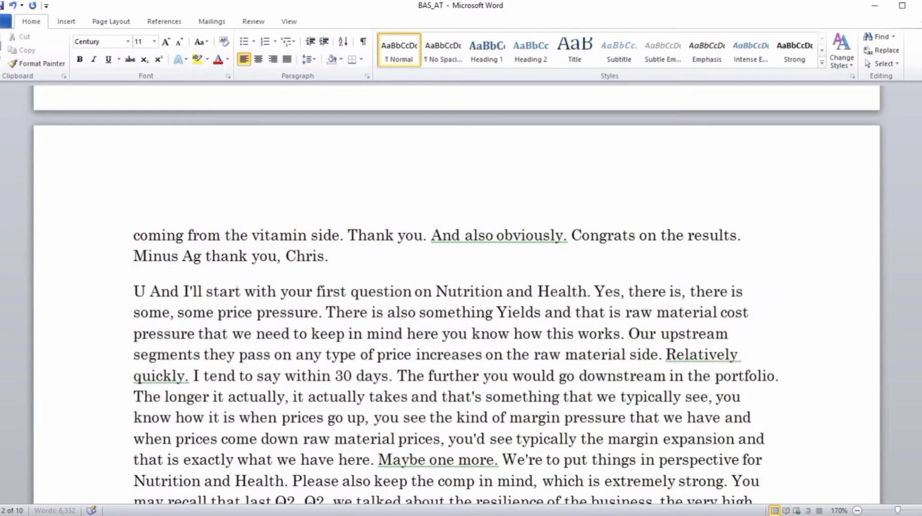
type("wn")
key("Return")
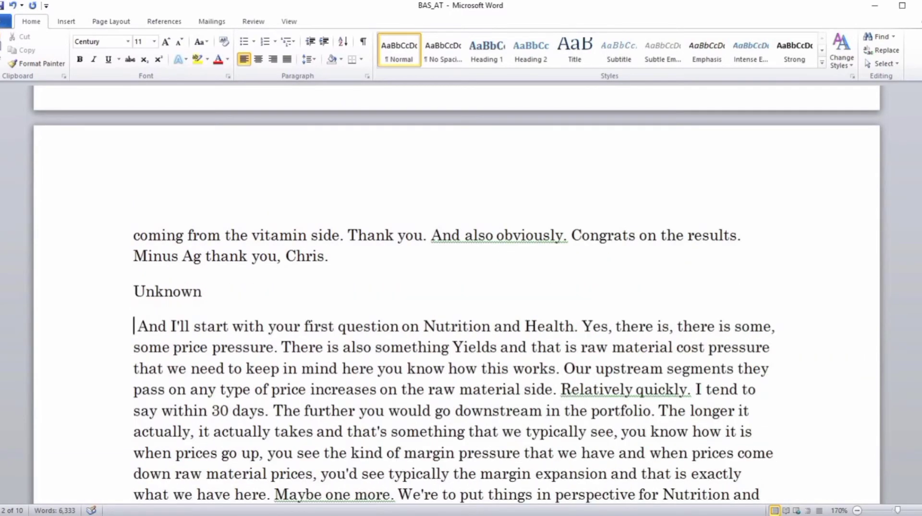
Highlight the opening words of the Unknown speaker's paragraph and check the preceding line at "Minus Ag thank you".
key("ctrl+shift+Right")
key("ctrl+shift+Right")
key("ctrl+shift+Right")
key("ctrl+shift+Right")
key("ctrl+shift+Right")
key("ctrl+shift+Right")
key("ctrl+shift+Right")
key("ctrl+shift+Right")
key("ctrl+shift+Right")
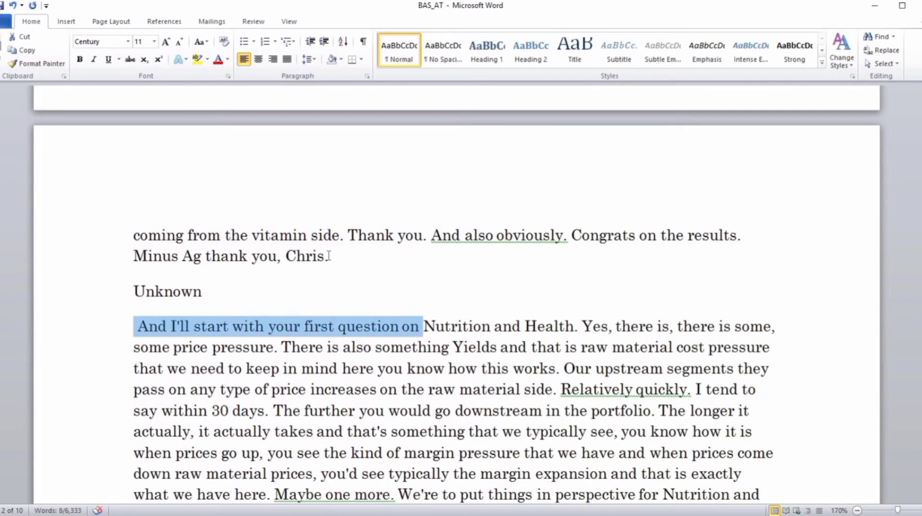
left_click(178, 255)
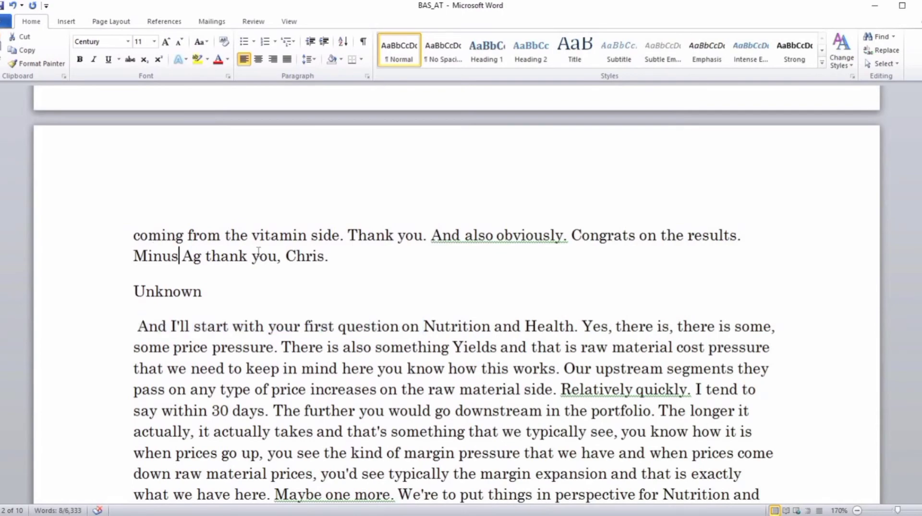
Replace the timestamp placeholder on the chairman's speaker line with 0:03:11.8, copied from the notes in Express Scribe.
scroll(330, 249, "up", 6)
scroll(332, 249, "up", 6)
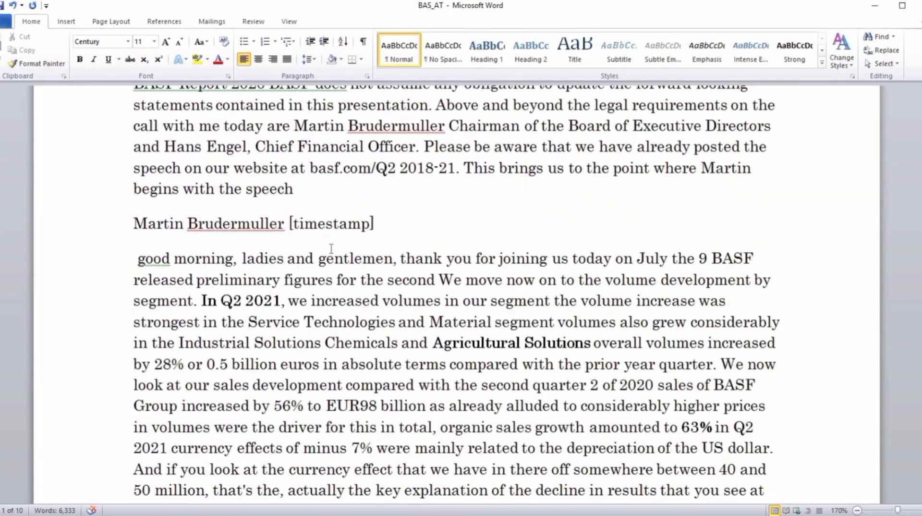
left_click(377, 223)
left_click(292, 224, "shift")
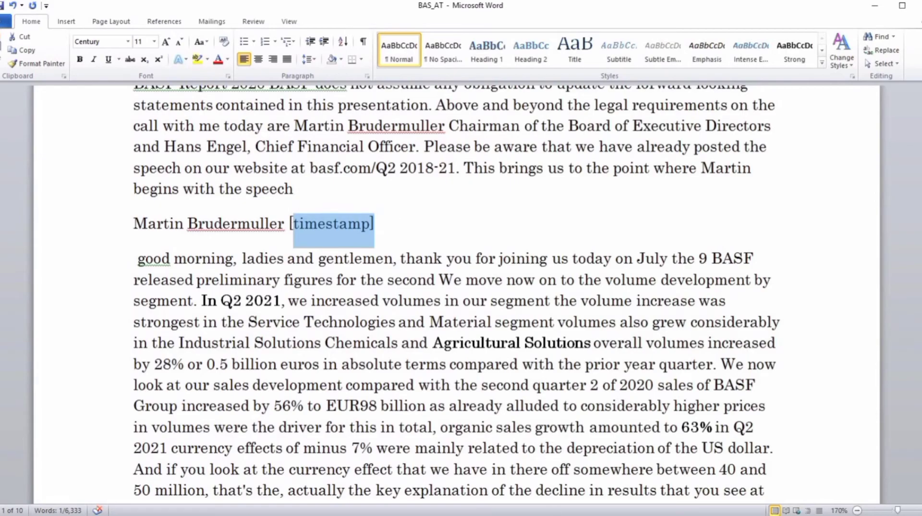
key("alt+Tab")
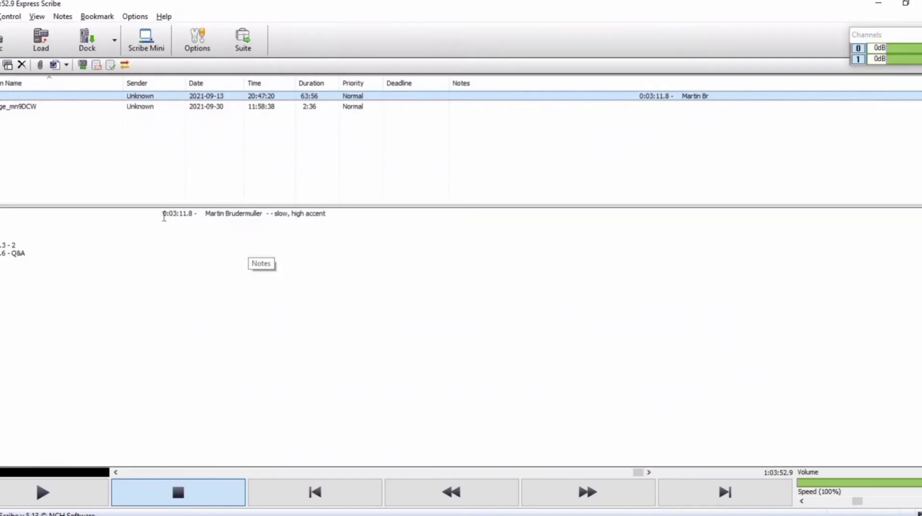
left_click_drag(164, 215, 194, 214)
key("ctrl+c")
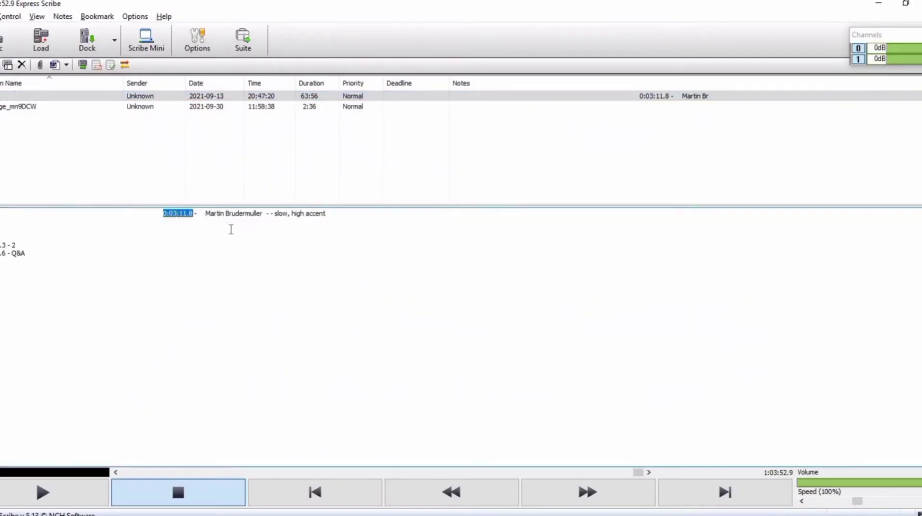
key("alt+Tab")
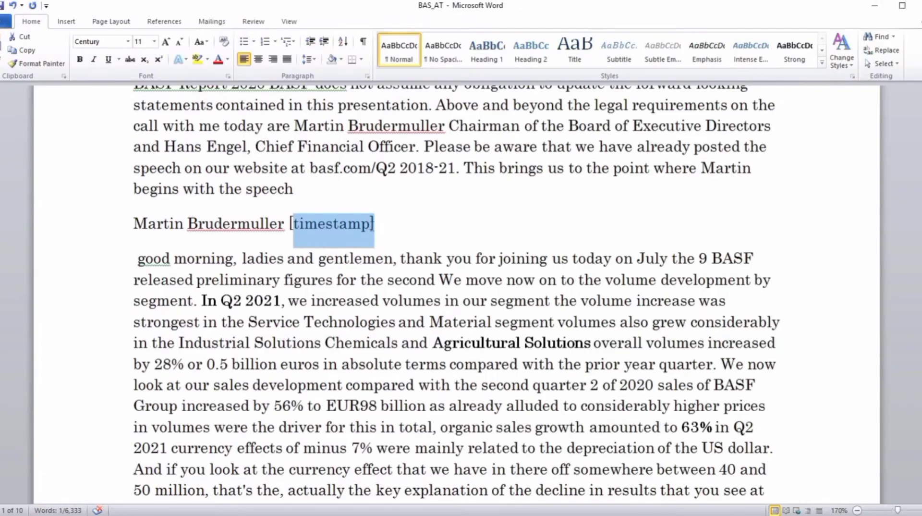
key("ctrl+v")
type("]")
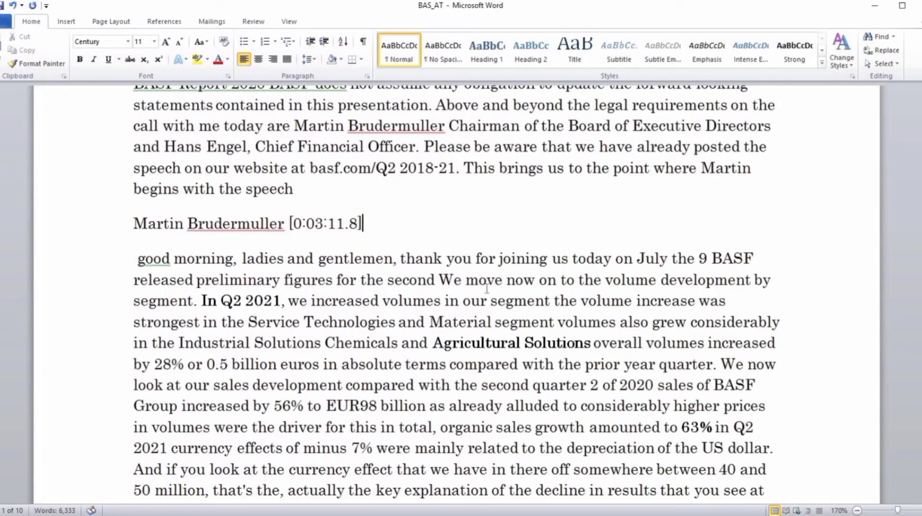
Switch to Express Scribe, copy the chairman's noted start time and jump the recording to 0:03:11.8.
key("alt+Tab")
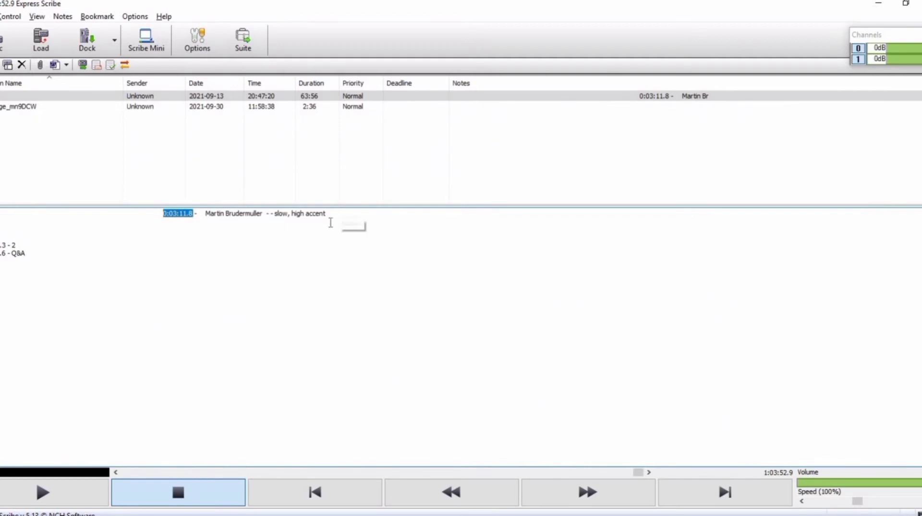
left_click_drag(328, 213, 163, 215)
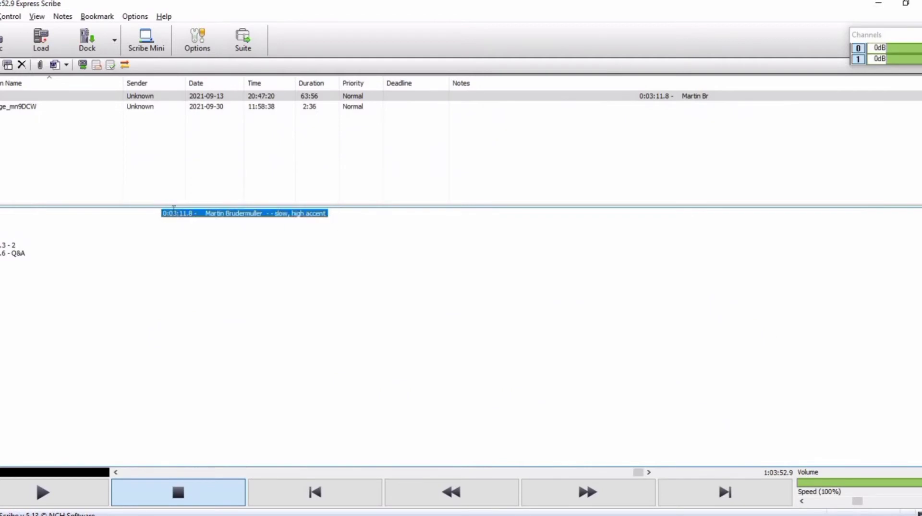
left_click(204, 215)
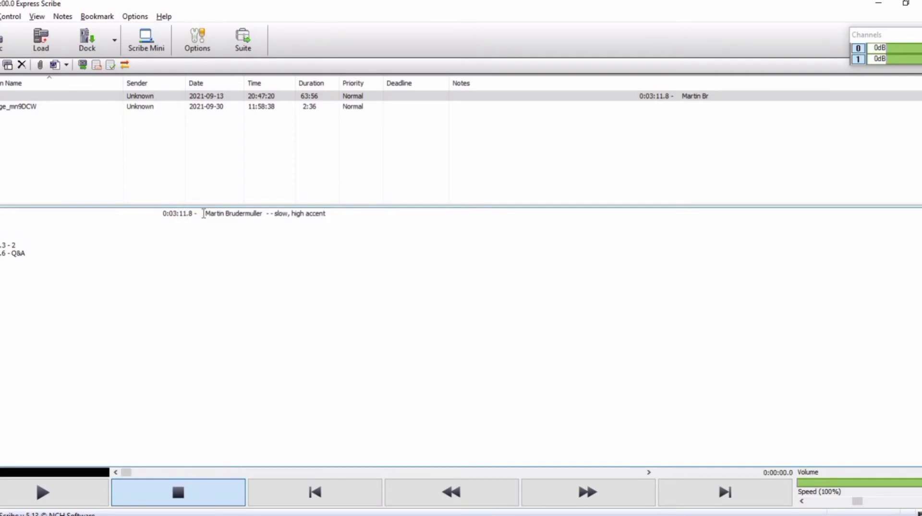
left_click_drag(164, 213, 194, 214)
key("ctrl+c")
key("ctrl+j")
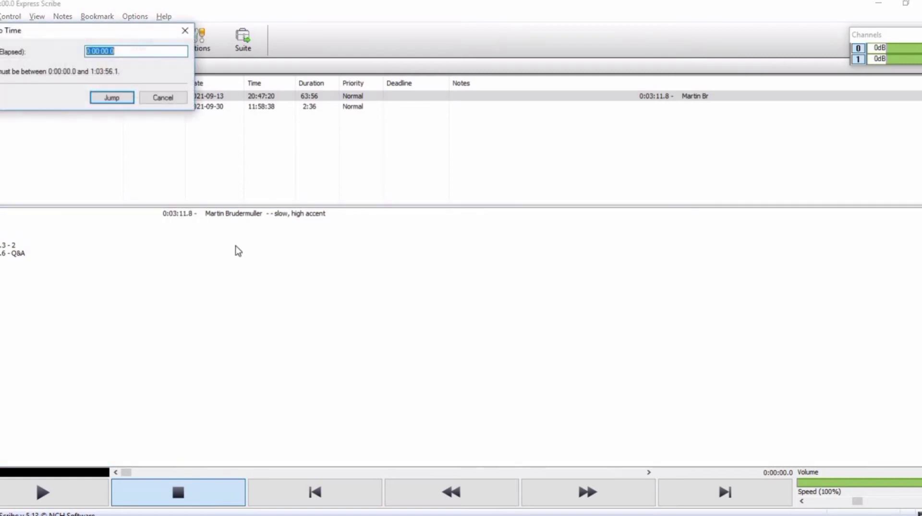
key("ctrl+v")
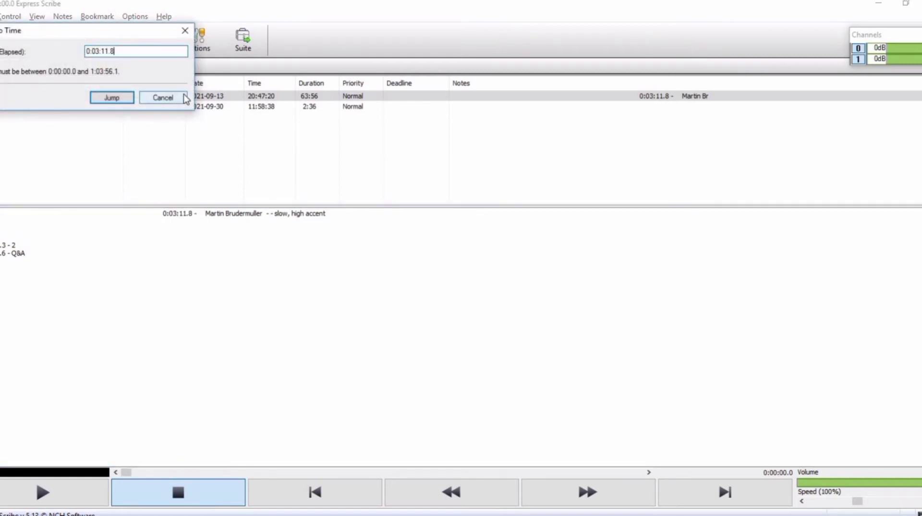
left_click(120, 97)
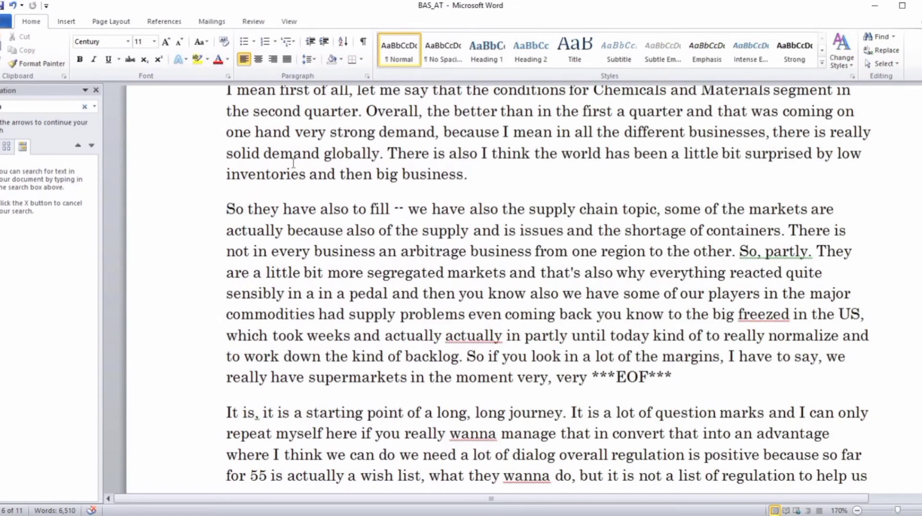
Insert the line "1.Verbatim" above the transcript paragraph beginning "So they have also to fill".
type("1.Verba")
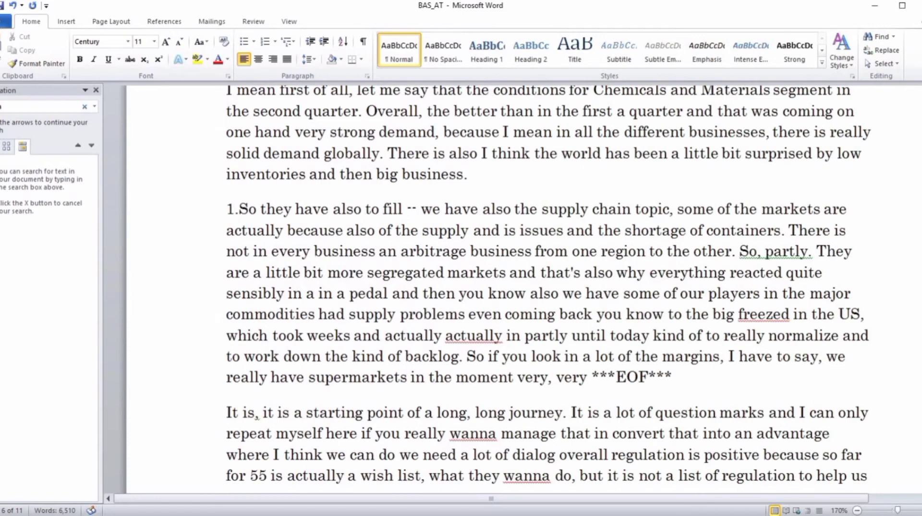
type("tim")
key("Return")
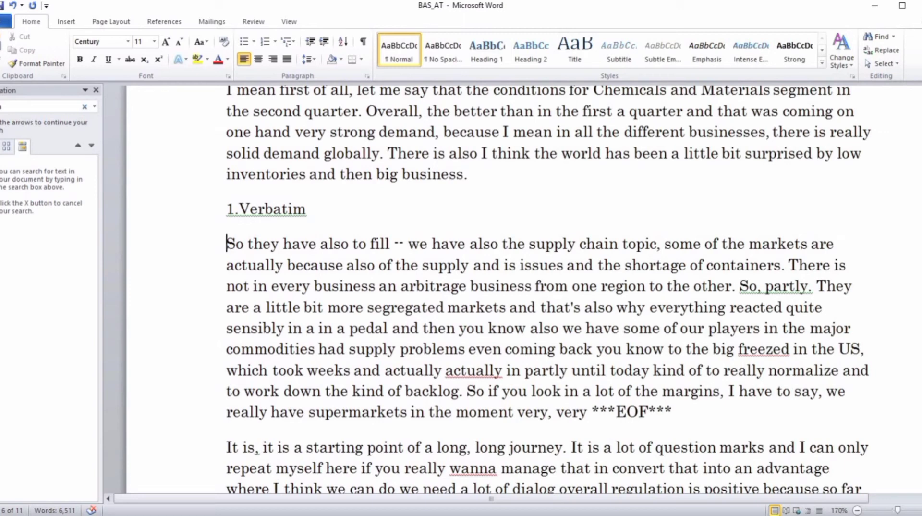
Highlight the false start "So they have also to fill" and the restarted phrase "we have also the supply chain topic" in turn.
key("ctrl+shift+Right")
key("ctrl+shift+Right")
key("ctrl+shift+Right")
key("ctrl+shift+Right")
key("ctrl+shift+Right")
key("ctrl+shift+Right")
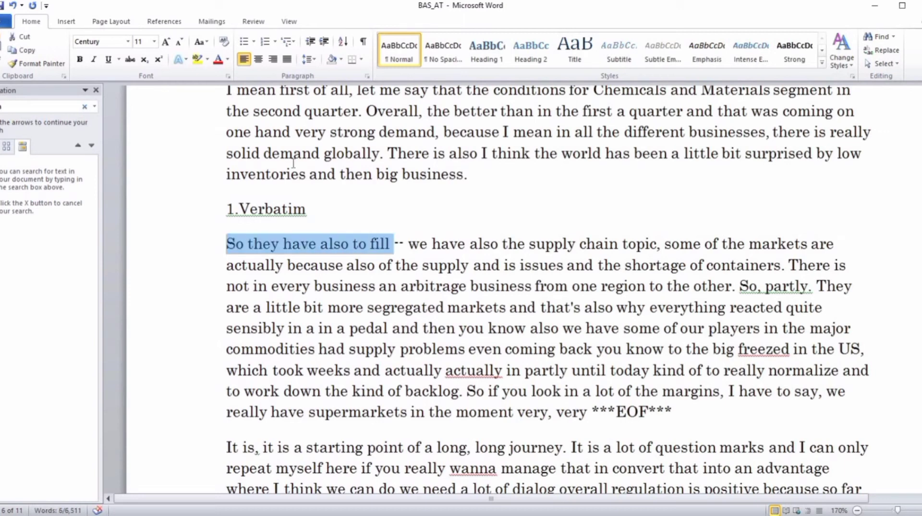
key("ctrl+Right")
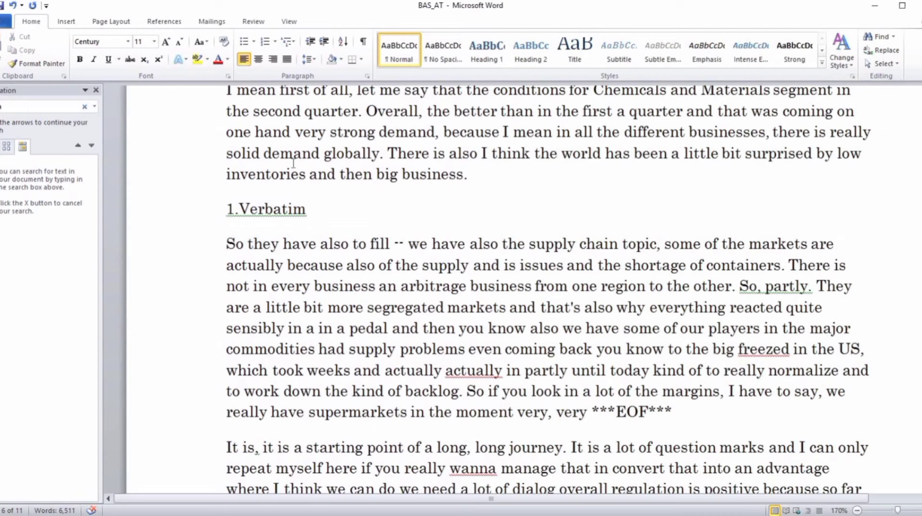
key("ctrl+shift+Right")
key("ctrl+shift+Right")
key("ctrl+shift+Right")
key("ctrl+shift+Right")
key("ctrl+shift+Right")
key("ctrl+shift+Right")
key("ctrl+shift+Right")
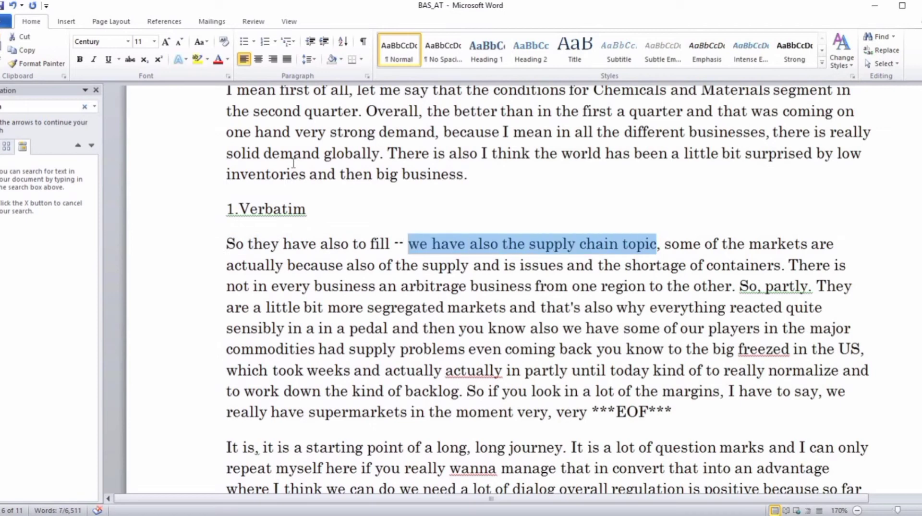
key("Home")
key("ctrl+shift+Right")
key("ctrl+shift+Right")
key("ctrl+shift+Right")
key("ctrl+shift+Right")
key("ctrl+shift+Right")
key("ctrl+shift+Right")
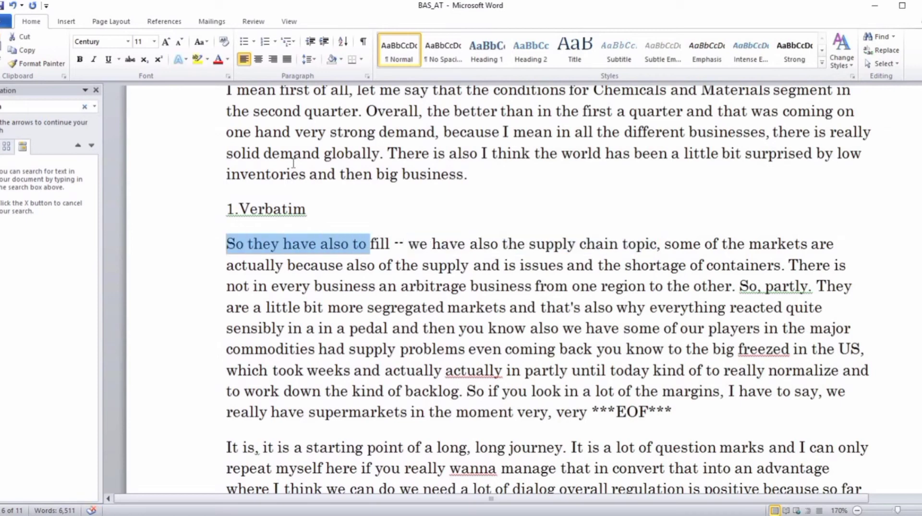
key("Right")
key("Right")
key("Right")
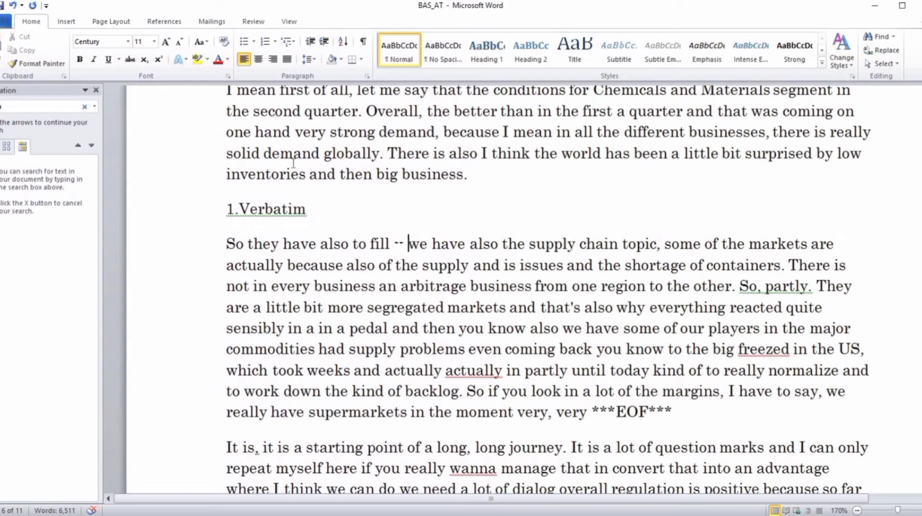
key("ctrl+shift+Right")
key("ctrl+shift+Right")
key("ctrl+shift+Right")
key("ctrl+shift+Right")
key("ctrl+shift+Right")
key("ctrl+shift+Right")
key("ctrl+shift+Right")
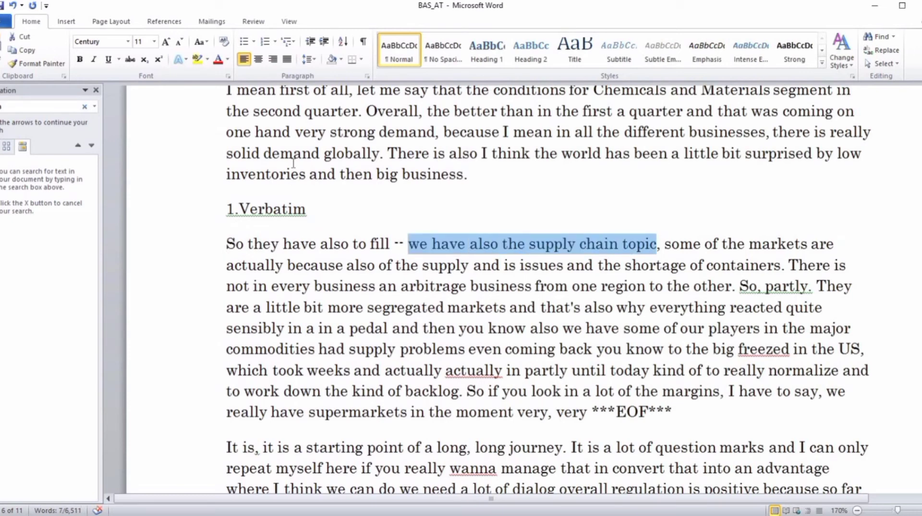
Delete the double dash between "fill" and "we have also", and undo the deletion.
key("Left")
key("Left")
key("shift+Left")
key("shift+Left")
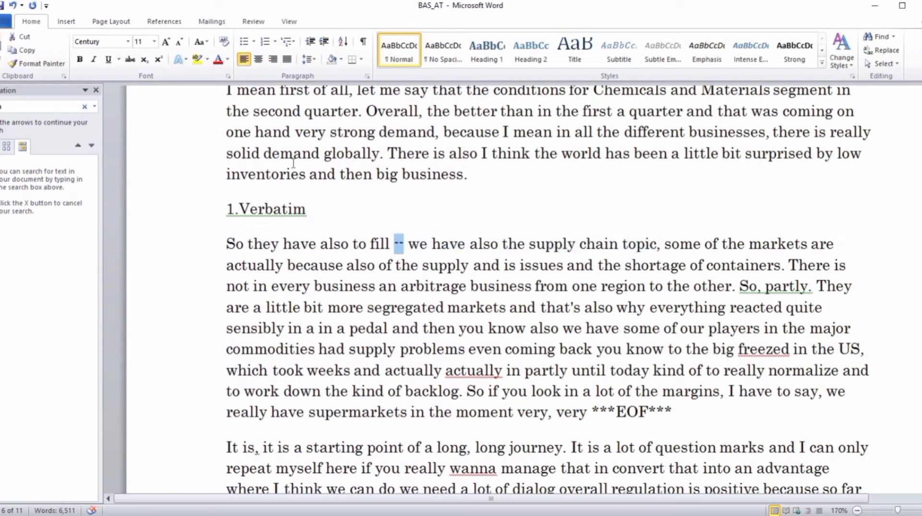
key("Delete")
key("ctrl+z")
key("Right")
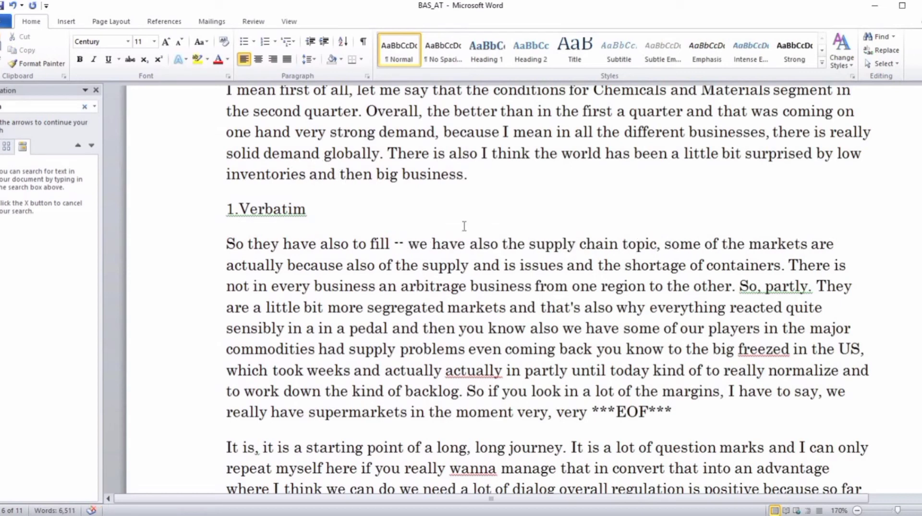
Highlight the filler phrases in the Verbatim paragraph: both occurrences of "you know" and the "kind of" before "backlog".
scroll(464, 226, "down", 1)
left_click_drag(508, 283, 520, 286)
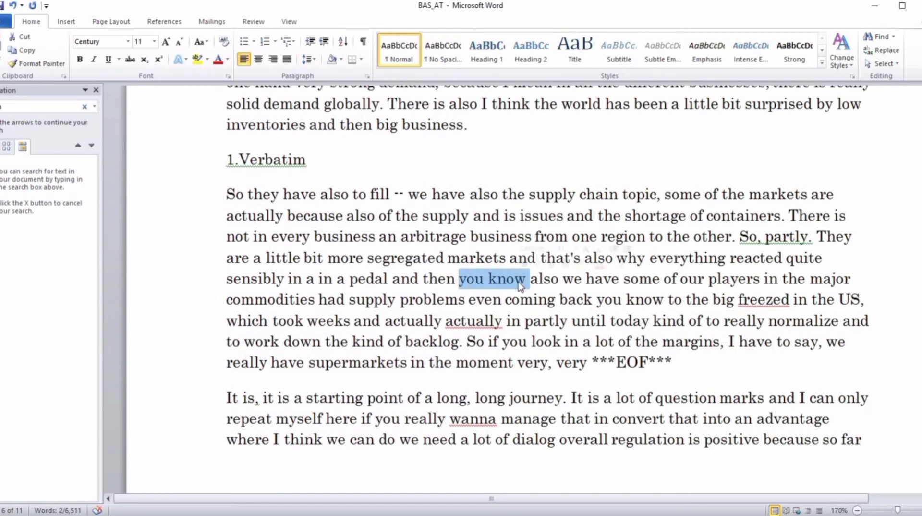
left_click_drag(597, 301, 650, 302)
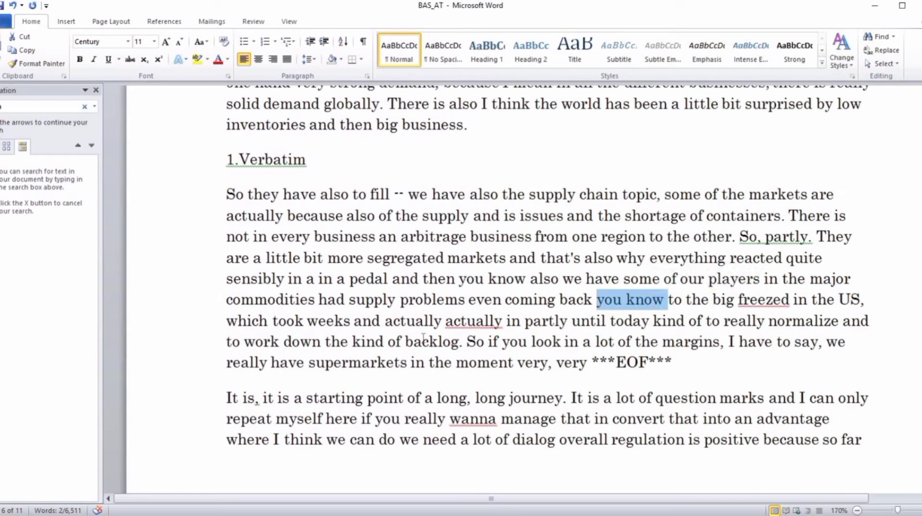
left_click_drag(358, 341, 407, 341)
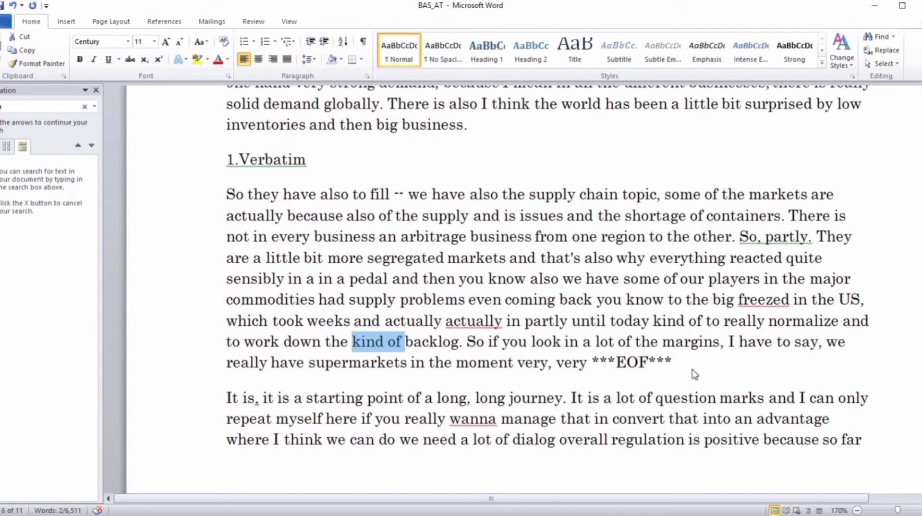
Search the transcript for "um" and select the filler word in "in some areas, um, the supply normalizes".
key("ctrl+f")
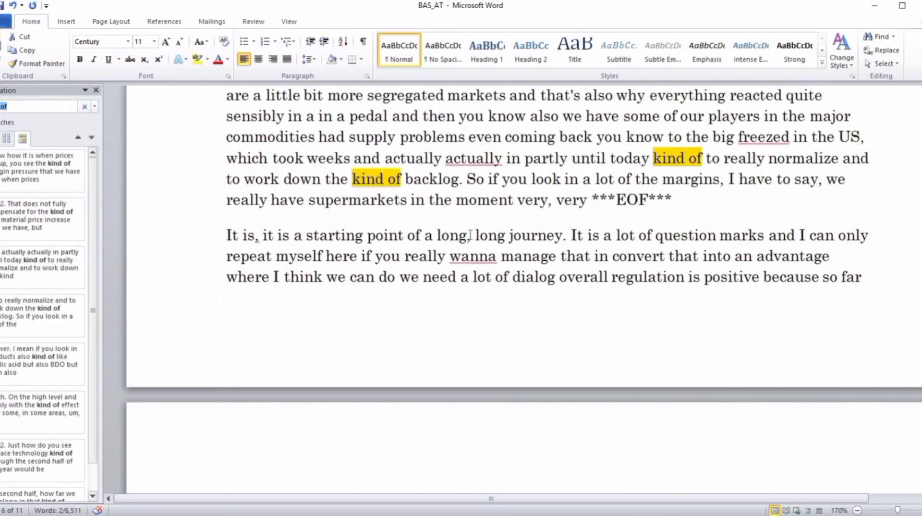
type("um")
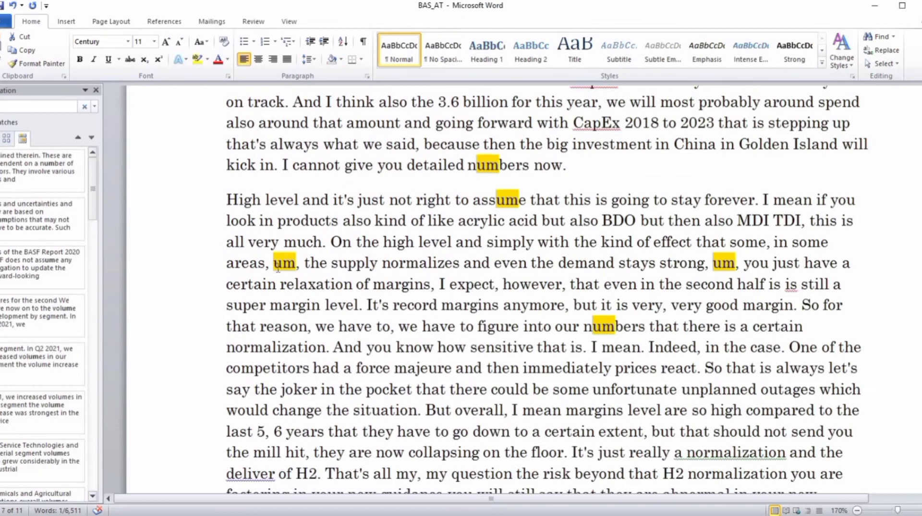
left_click_drag(277, 267, 297, 269)
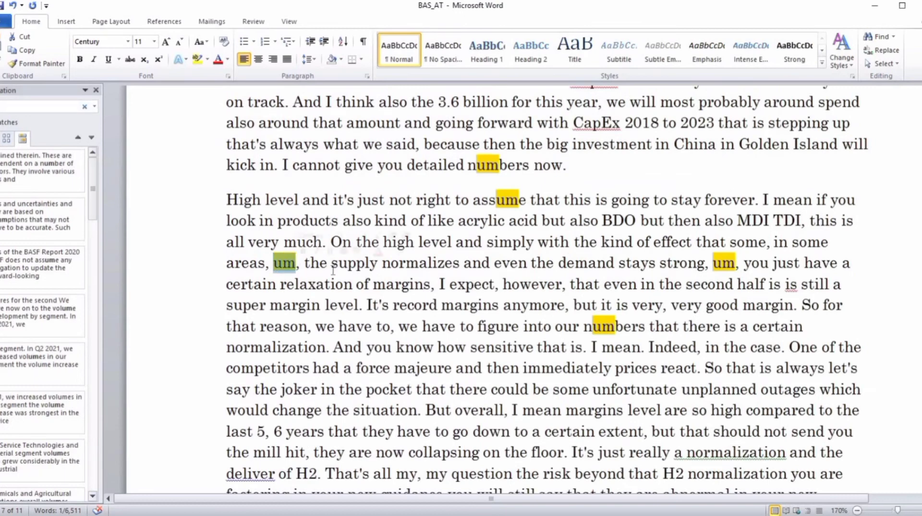
Find "wanna" in the transcript and replace both occurrences, before "manage that" and before "do", with "want to".
key("ctrl+f")
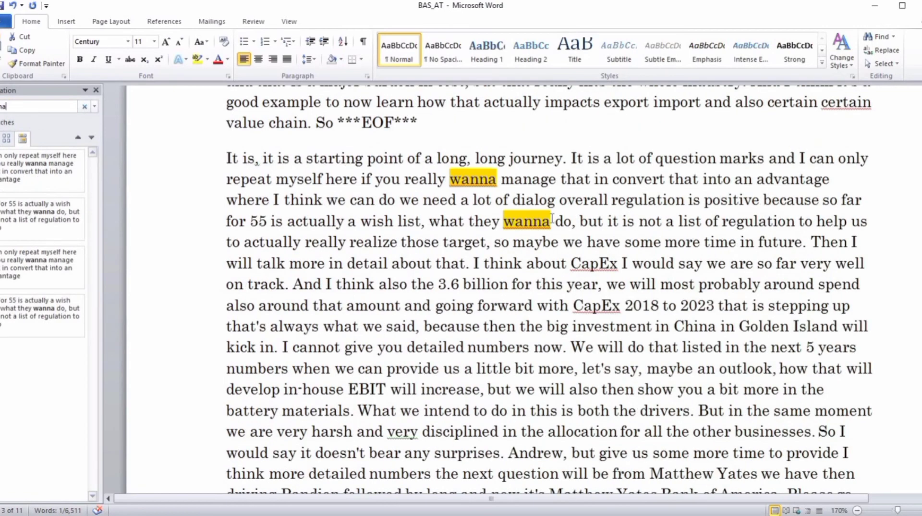
scroll(552, 217, "up", 1)
left_click(450, 228)
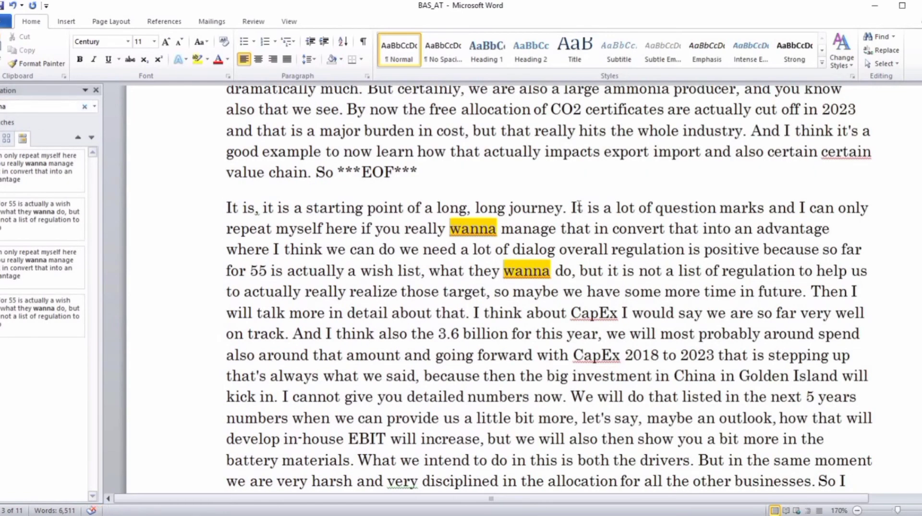
key("ctrl+shift+Right")
type("want to")
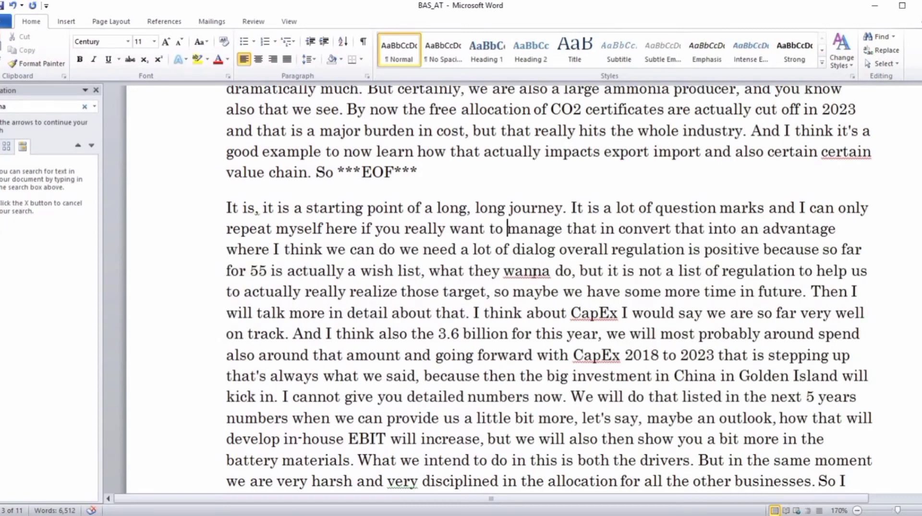
double_click(535, 273)
key("BackSpace")
type("want ")
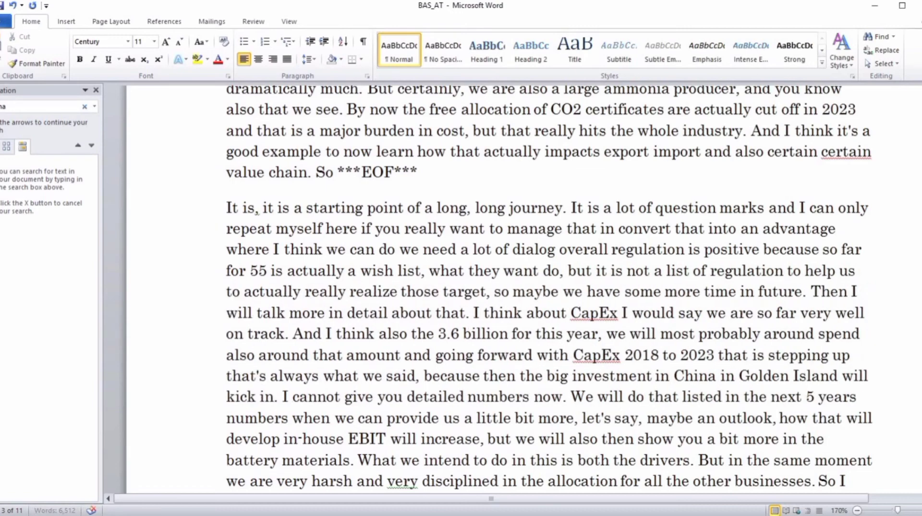
type("to")
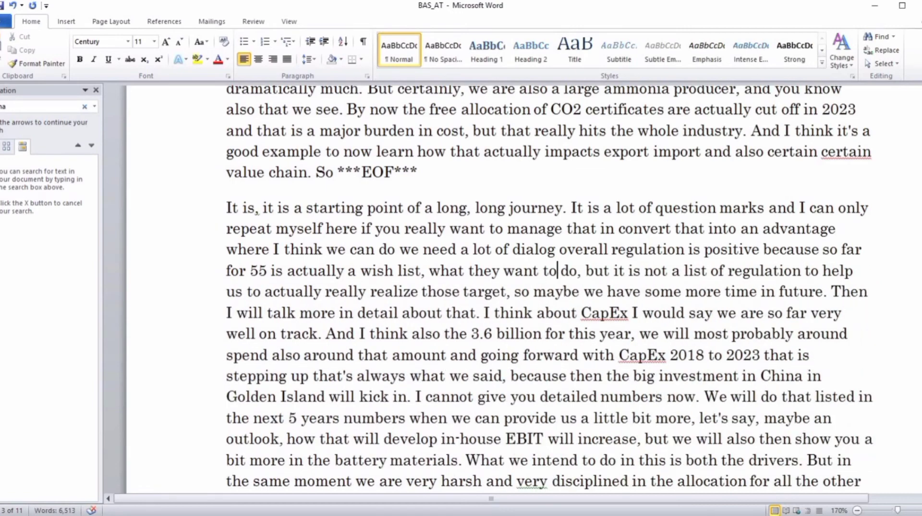
Replace "CapEx" after "I think about" with the sample tags "(inaudible) [indecipherable]".
left_click_drag(581, 313, 632, 313)
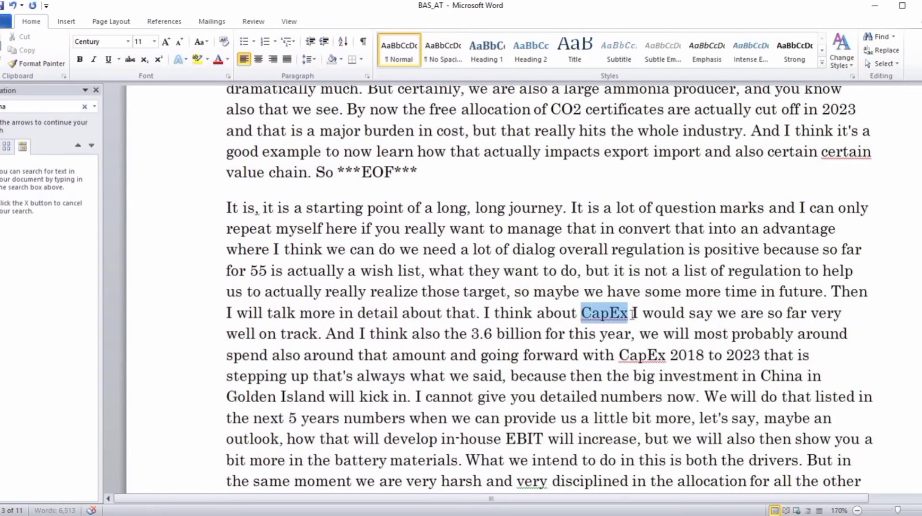
key("BackSpace")
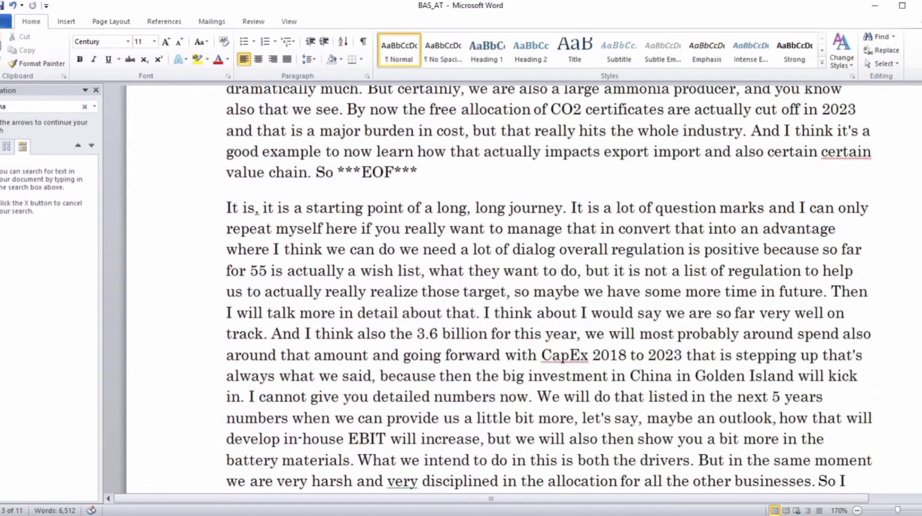
type("(inaudible")
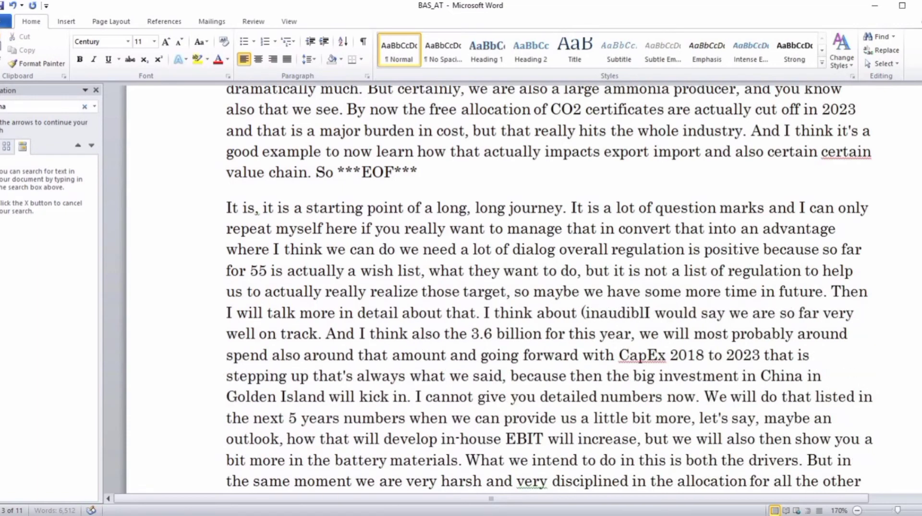
type(") [ine")
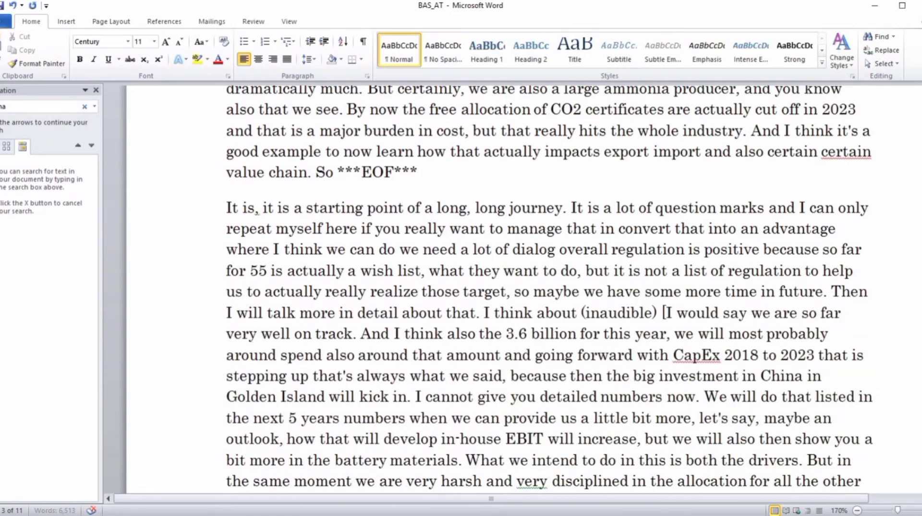
key("BackSpace")
type("decipherab")
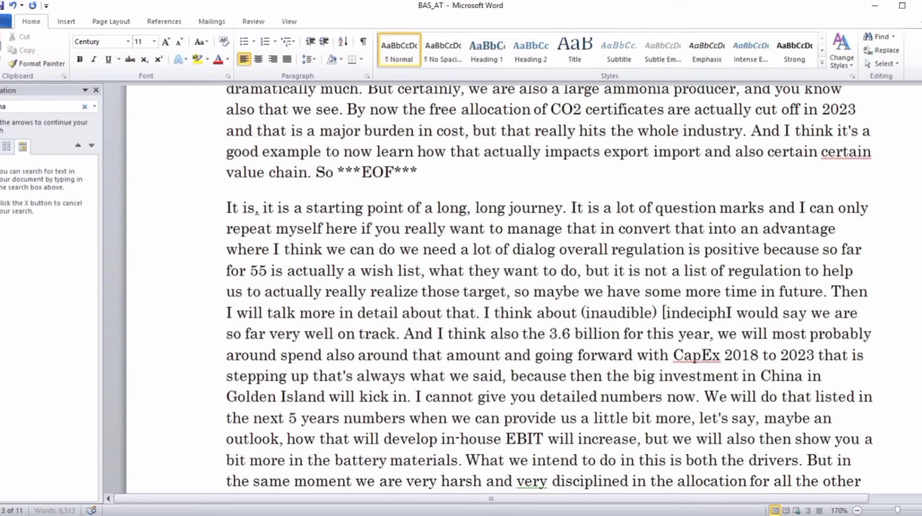
type("le]")
Insert the tag "[Phonetic]" directly after "track" in "we are so far very well on track".
key("ctrl+Right")
key("ctrl+Right")
key("ctrl+Right")
key("ctrl+Right")
key("ctrl+Right")
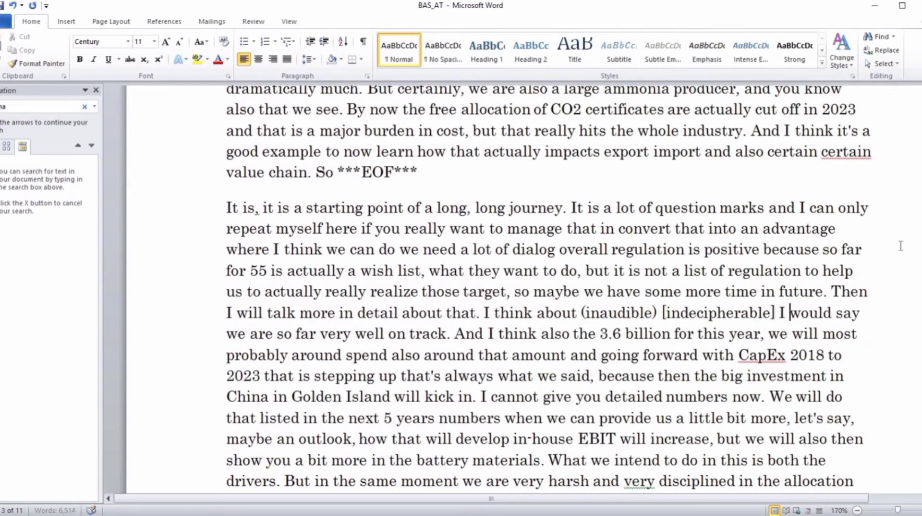
key("ctrl+Right")
key("ctrl+Right")
key("ctrl+Right")
key("ctrl+Right")
key("ctrl+Right")
key("ctrl+shift+Right")
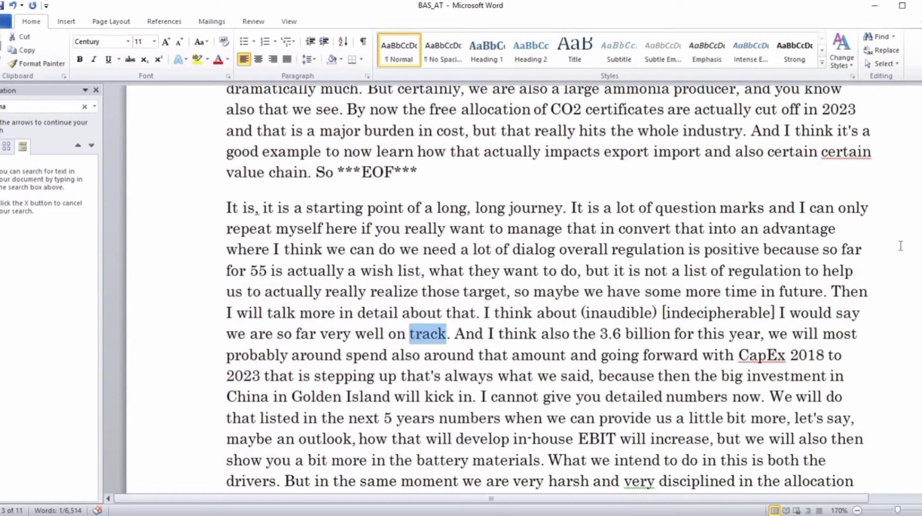
key("Right")
type("[Phoneti")
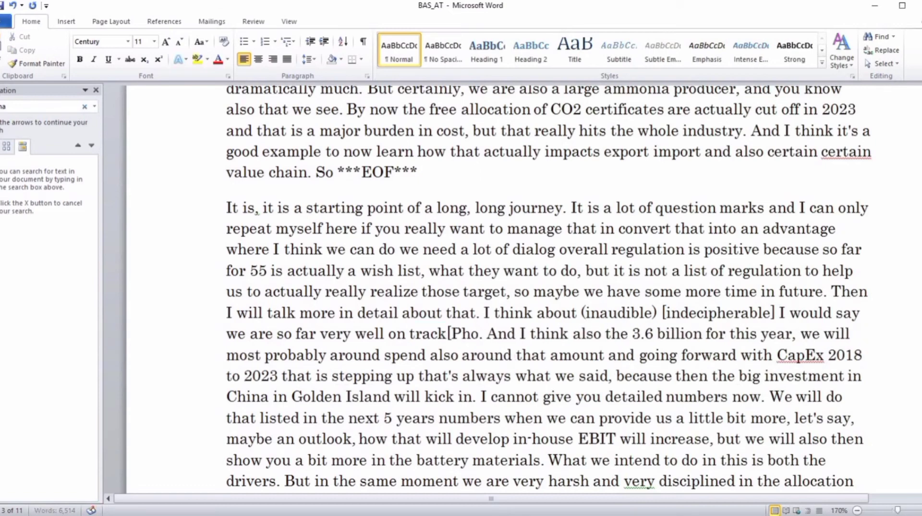
type("c]")
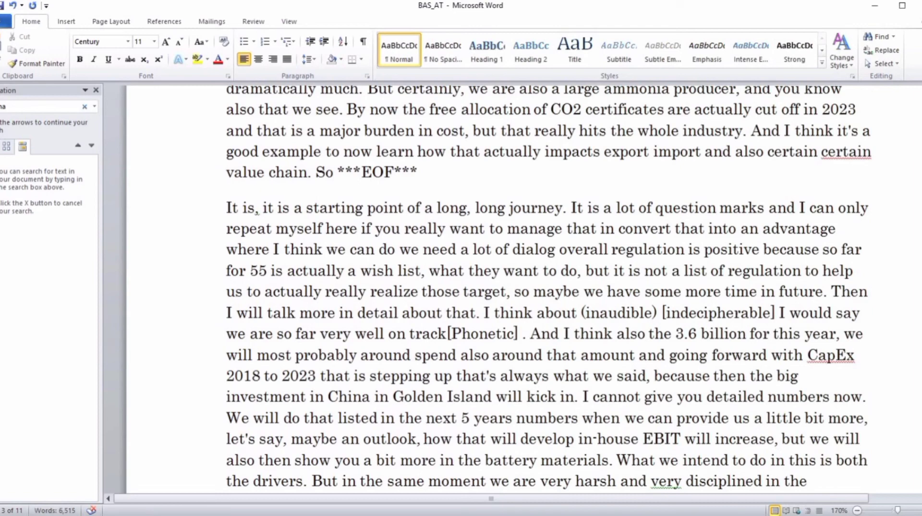
Paste the timestamp 0:03:11.8 after the "[Phonetic]" tag and select the whole timestamp.
type("0:03:11.8")
key("shift+Left")
key("shift+Left")
key("shift+Left")
key("shift+Left")
key("shift+Left")
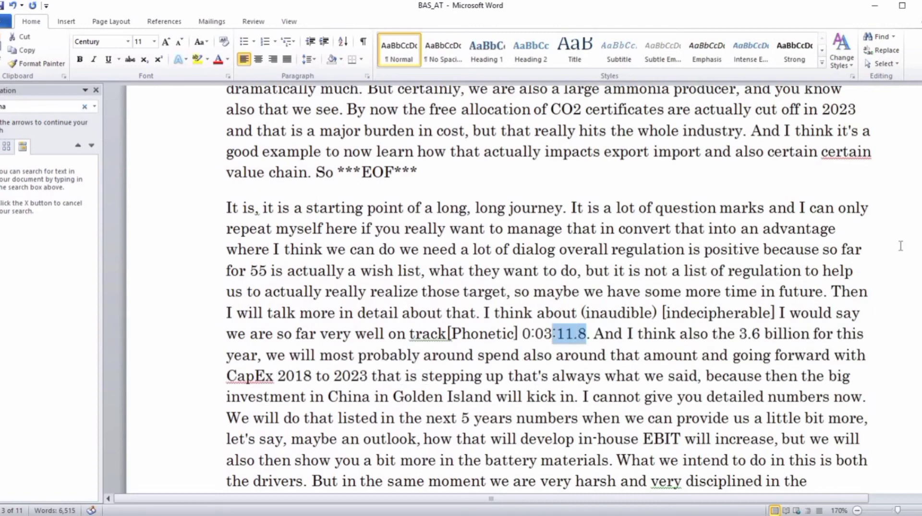
key("shift+Left")
key("shift+Left")
key("shift+Left")
key("shift+Left")
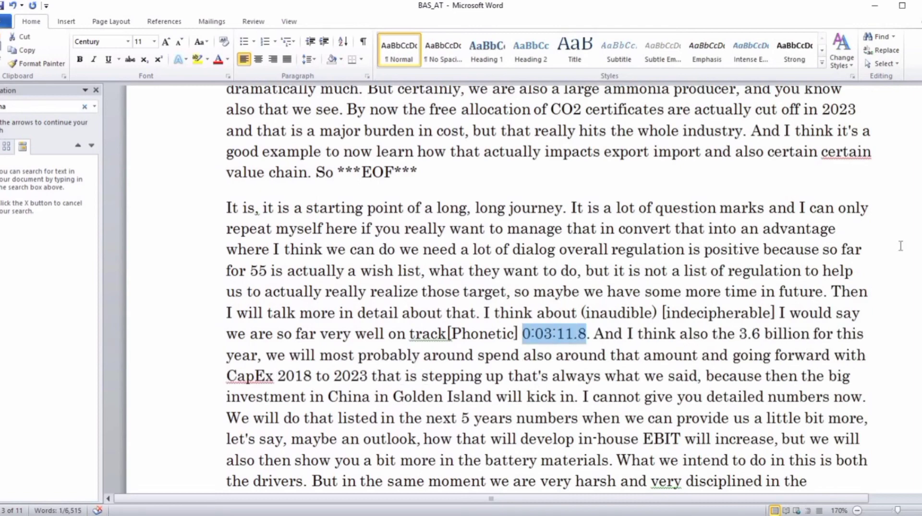